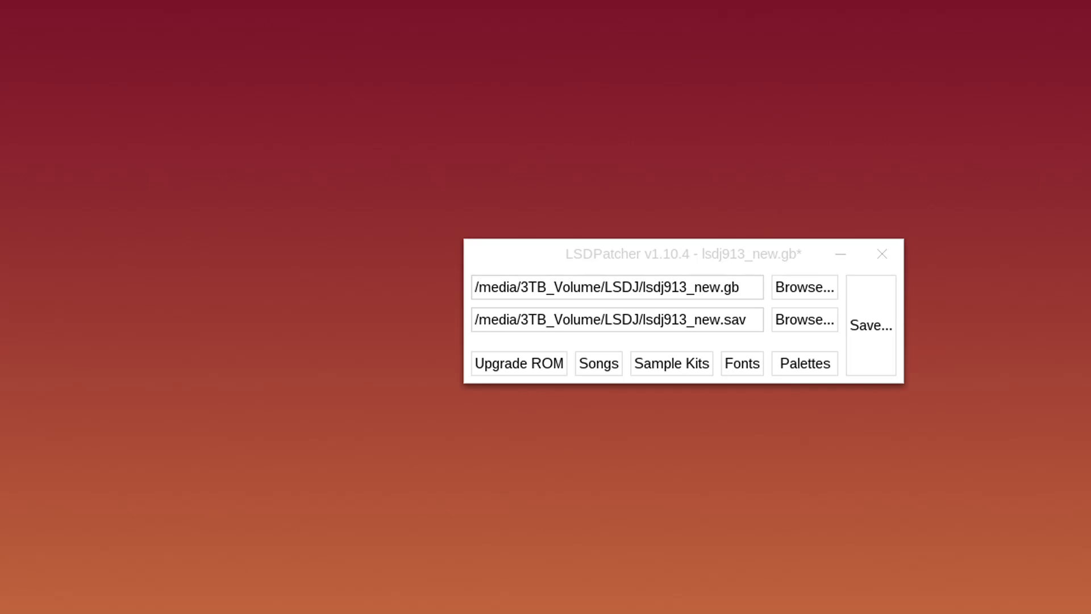
# Bring the LSDPatcher window, with lsdj913_new.gb and lsdj913_new.sav loaded, to the front
pyautogui.click(764, 247)
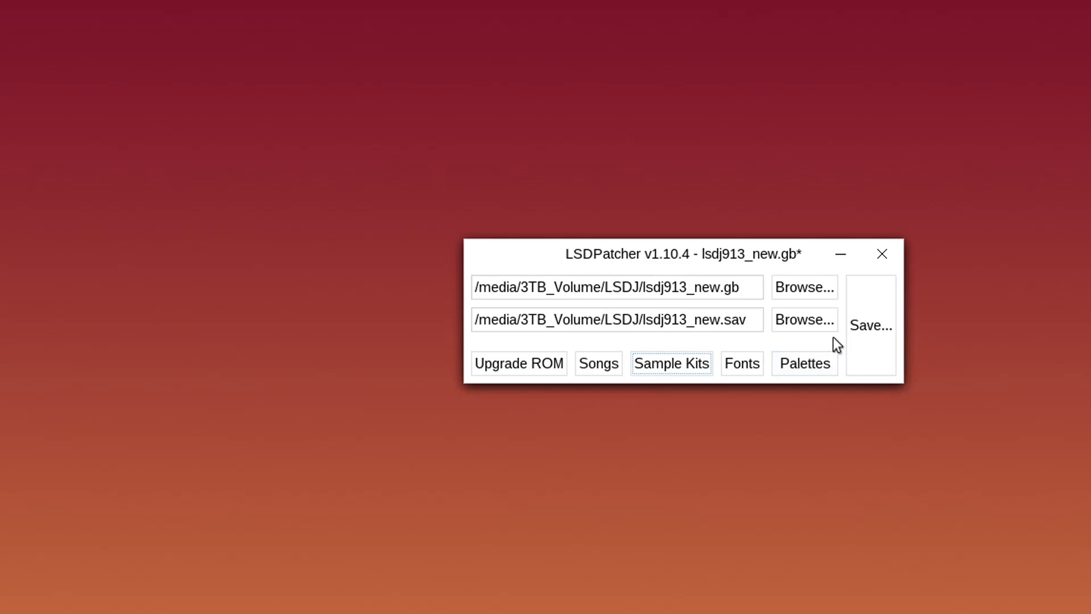
# Open the Kit Editor on the TR-606 kit and drag the ROM Image kit window beside it
pyautogui.click(672, 364)
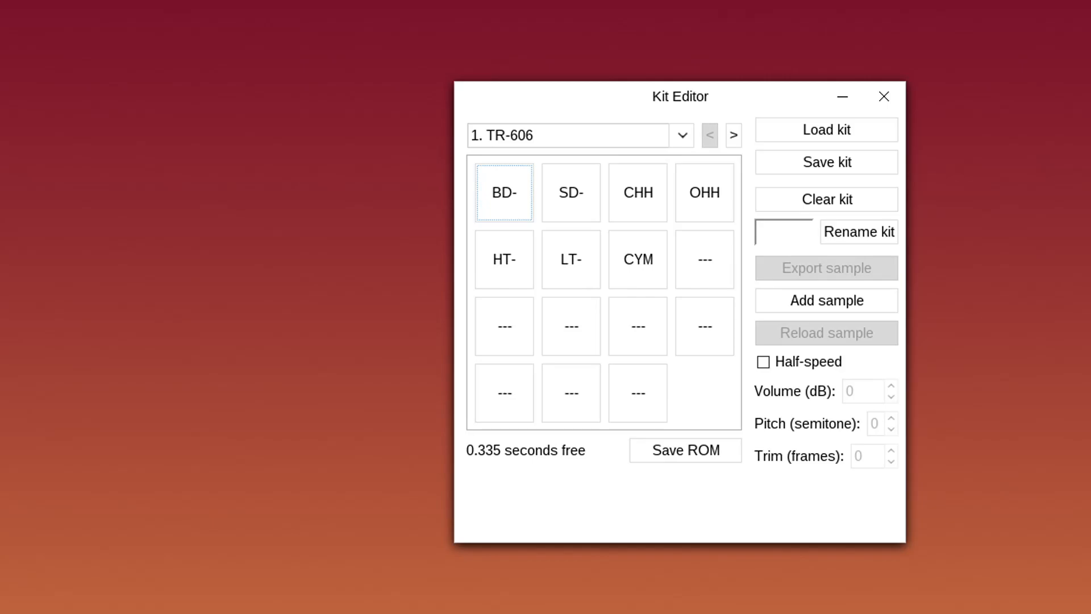
pyautogui.moveTo(165, 608); pyautogui.dragTo(142, 33)
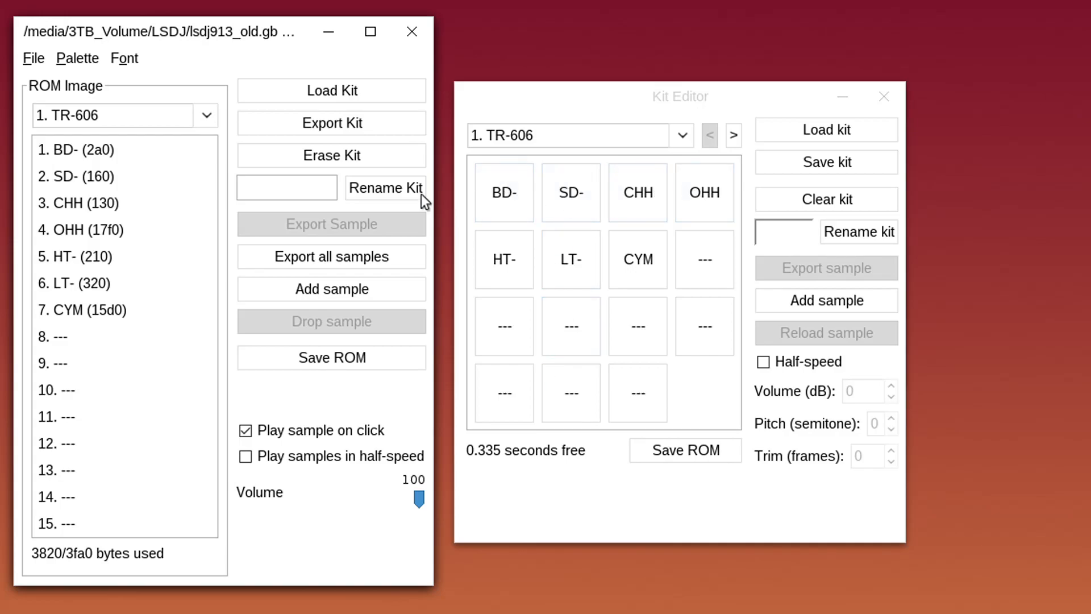
pyautogui.click(514, 192)
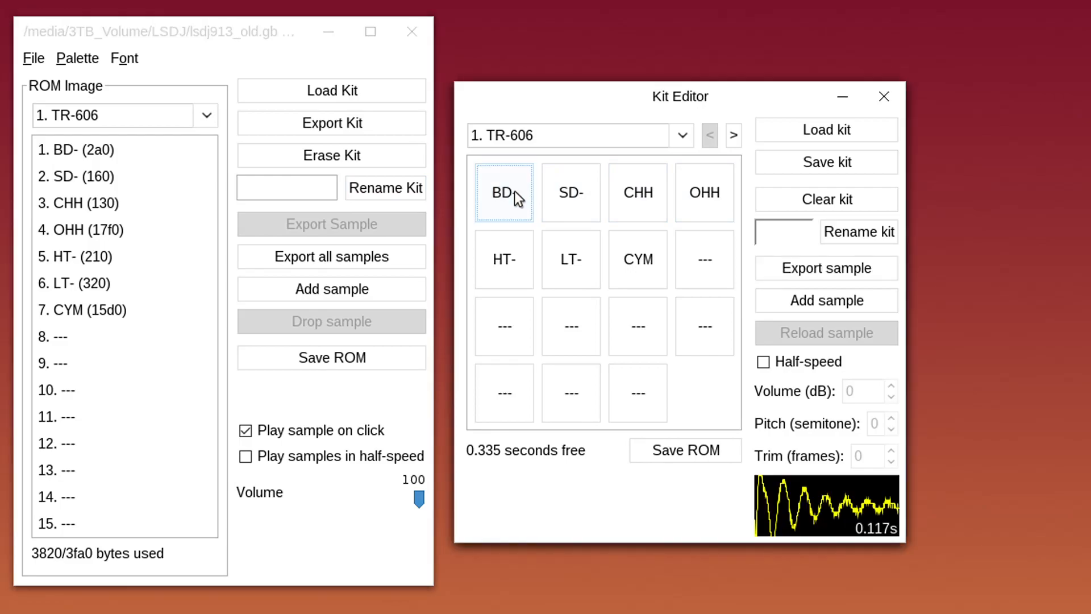
pyautogui.click(575, 191)
pyautogui.click(636, 193)
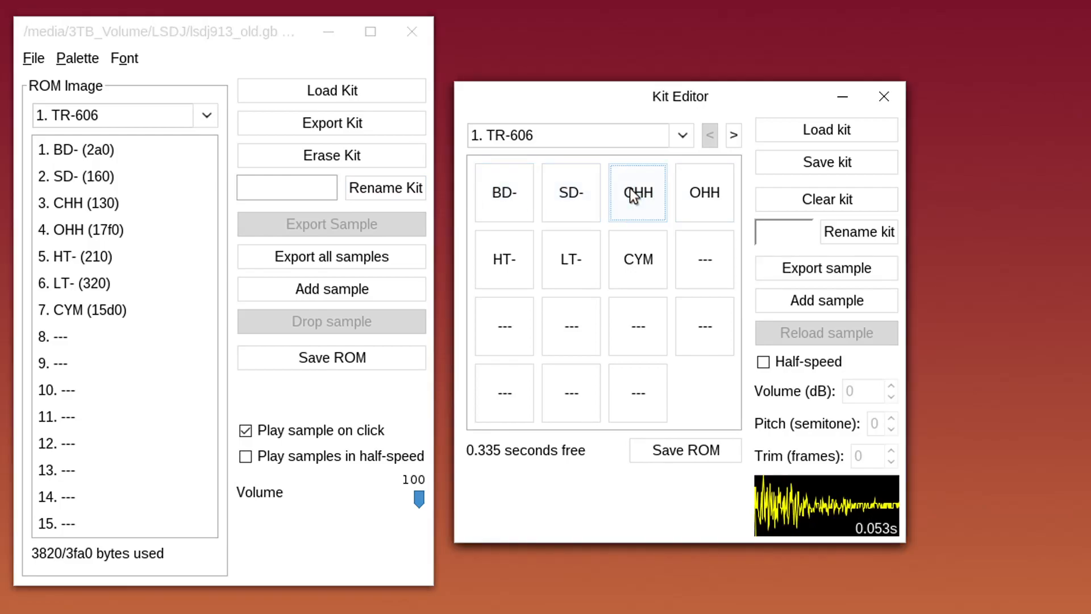
pyautogui.click(704, 197)
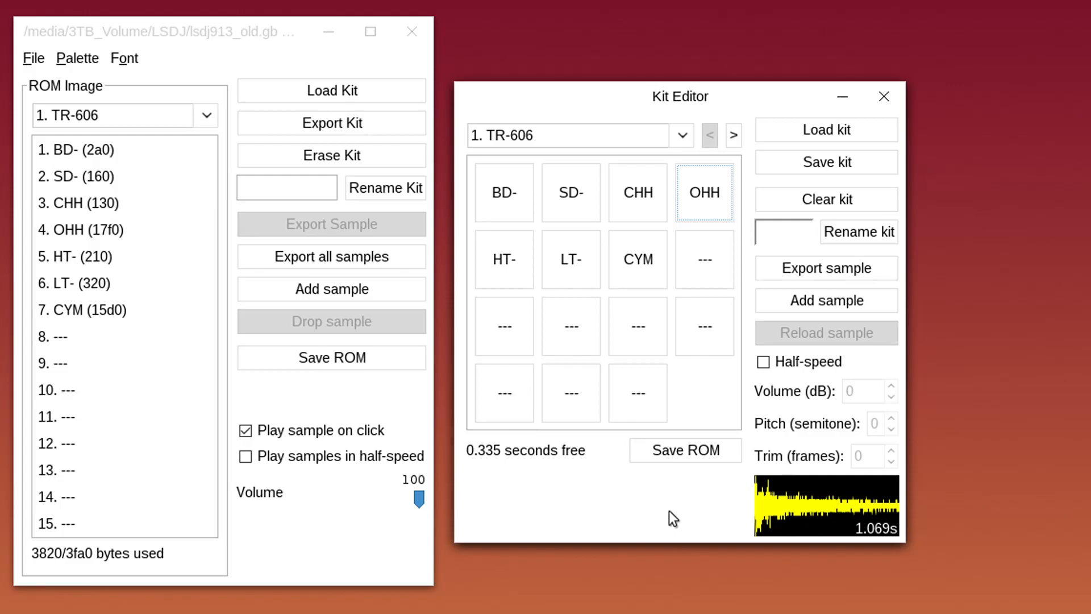
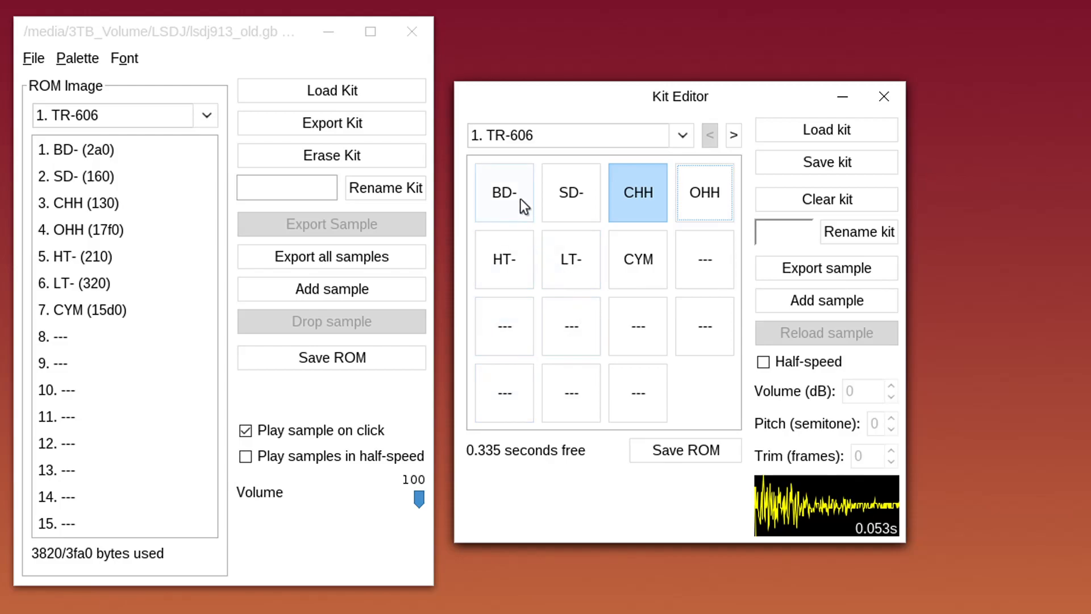
pyautogui.click(569, 189)
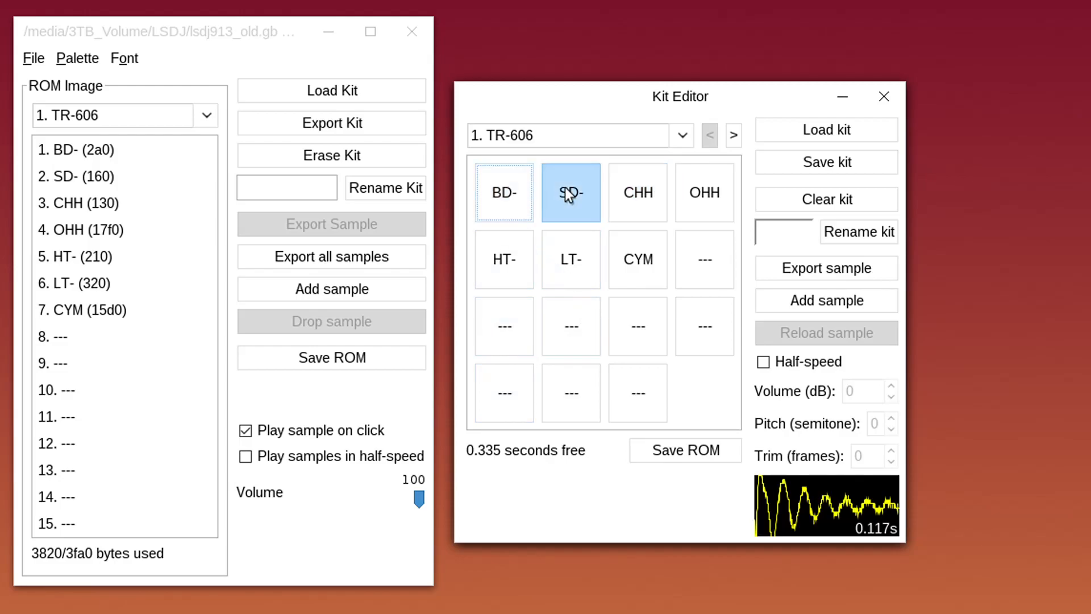
pyautogui.click(623, 198)
pyautogui.click(681, 204)
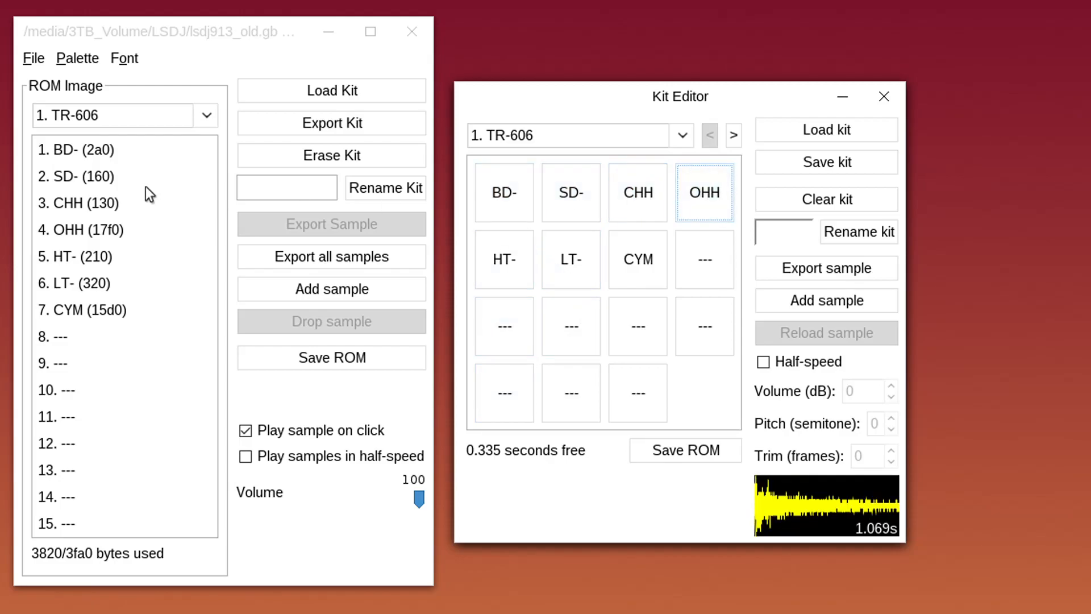
pyautogui.click(101, 154)
pyautogui.click(102, 179)
pyautogui.click(108, 206)
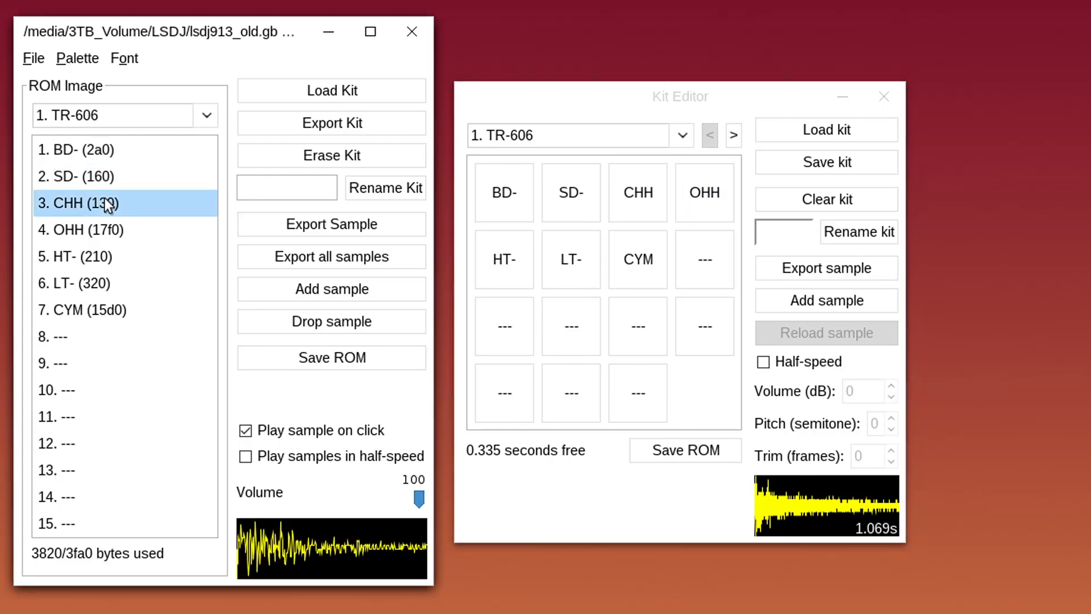
pyautogui.click(117, 230)
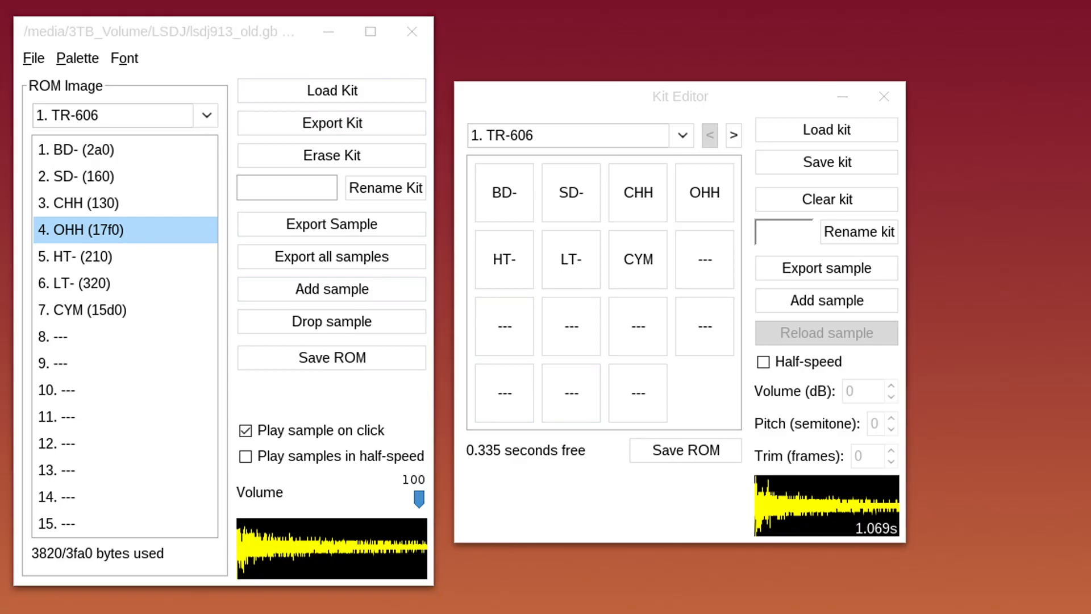
pyautogui.click(681, 137)
# Select empty kit 16 in both kit windows and drop a sound file onto its pads
pyautogui.moveTo(676, 179); pyautogui.dragTo(680, 230)
pyautogui.click(565, 324)
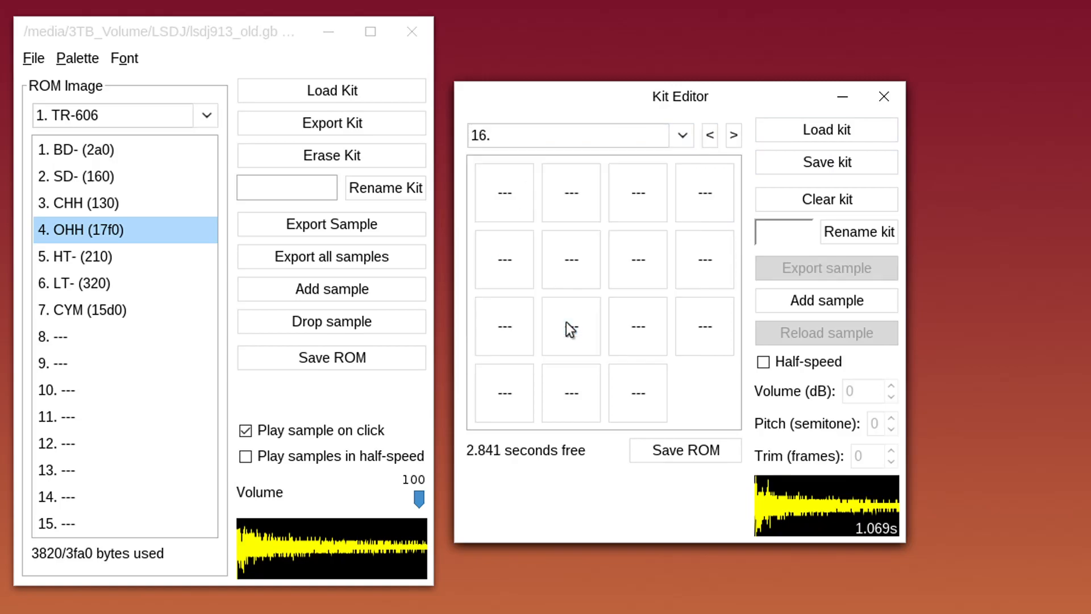
pyautogui.click(179, 114)
pyautogui.moveTo(207, 150); pyautogui.dragTo(204, 215)
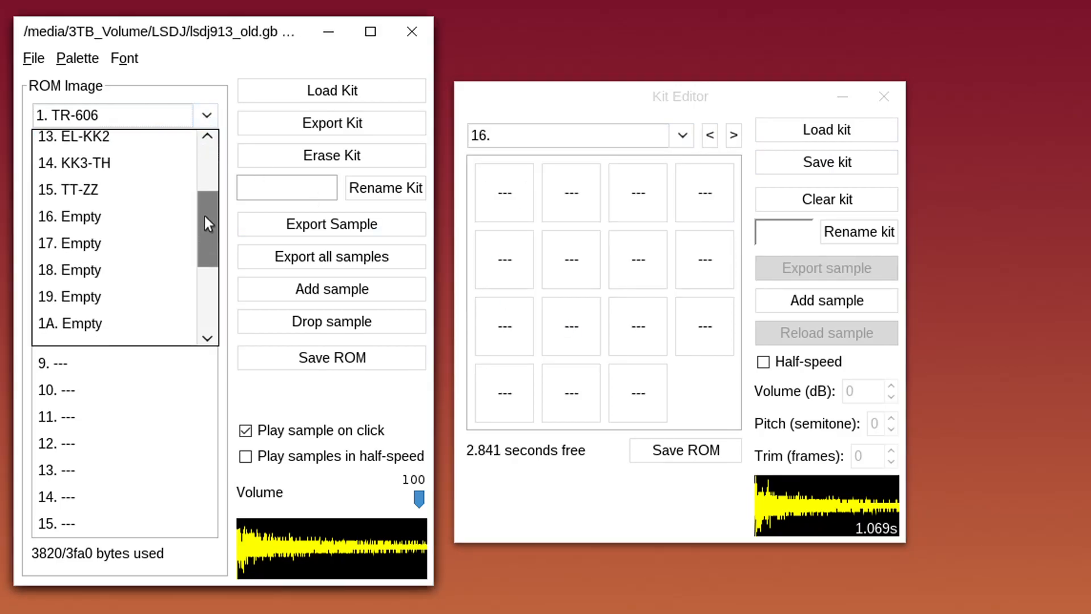
pyautogui.click(161, 219)
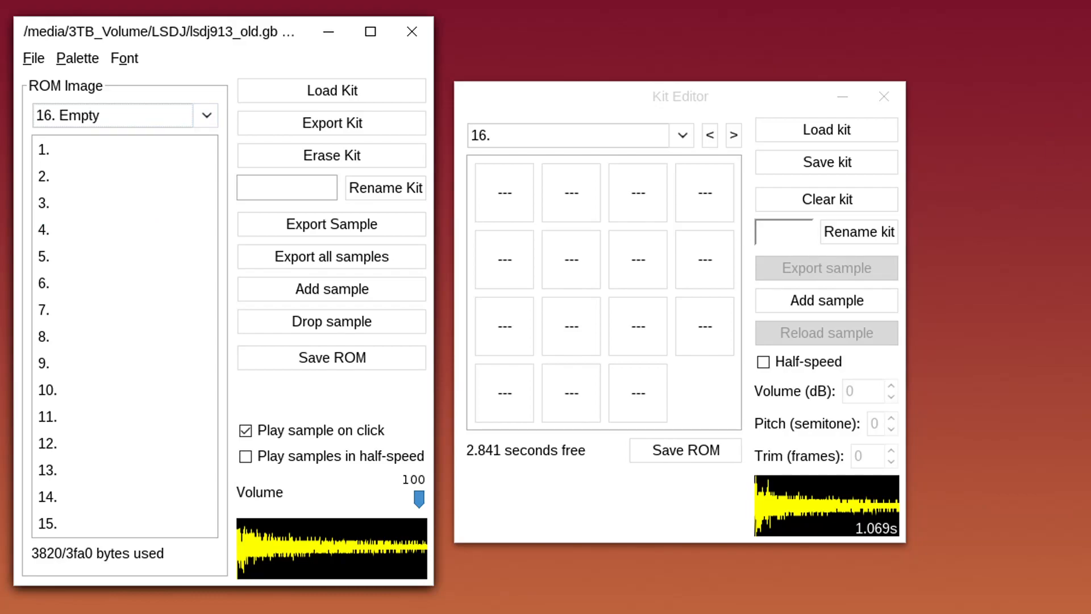
pyautogui.moveTo(1090, 199); pyautogui.dragTo(536, 198)
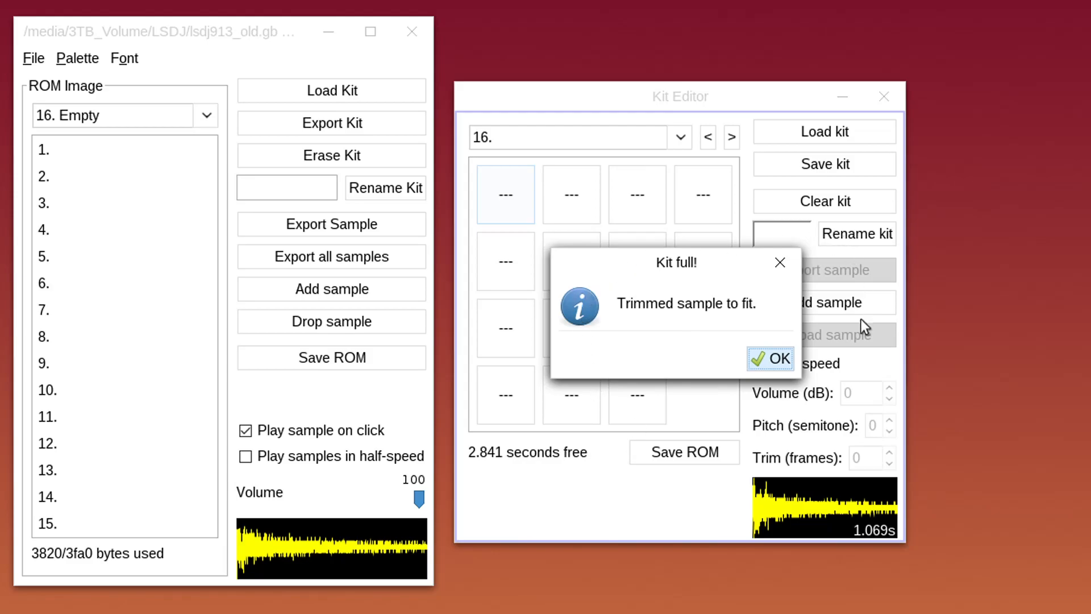
# Accept the trimmed I-K sample and load the sound into the ROM image's kit 16 as BRA
pyautogui.click(780, 360)
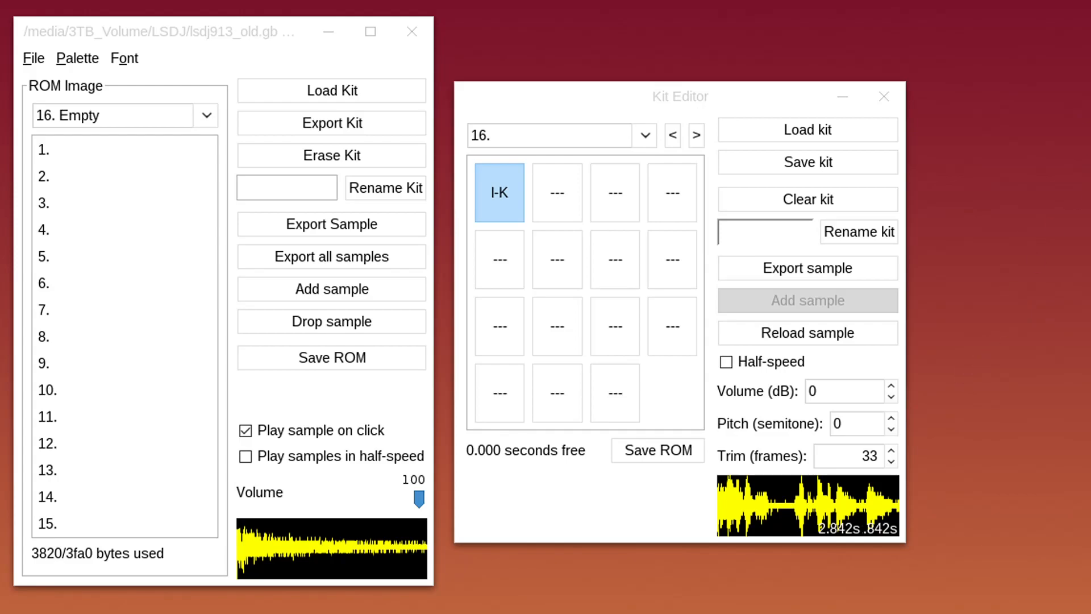
pyautogui.moveTo(982, 165); pyautogui.dragTo(134, 210)
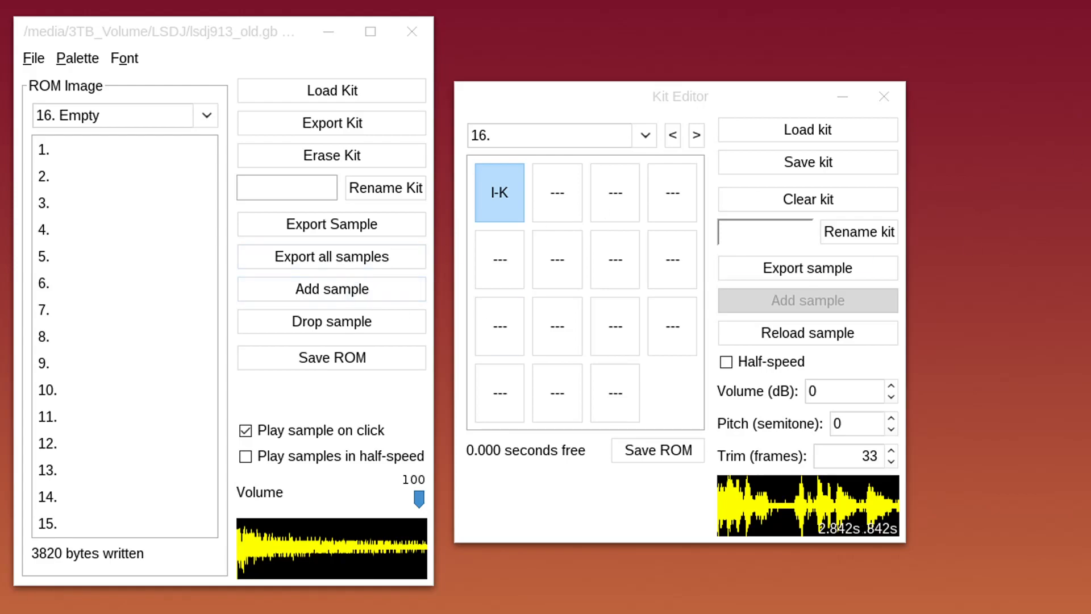
pyautogui.moveTo(446, 91); pyautogui.dragTo(163, 237)
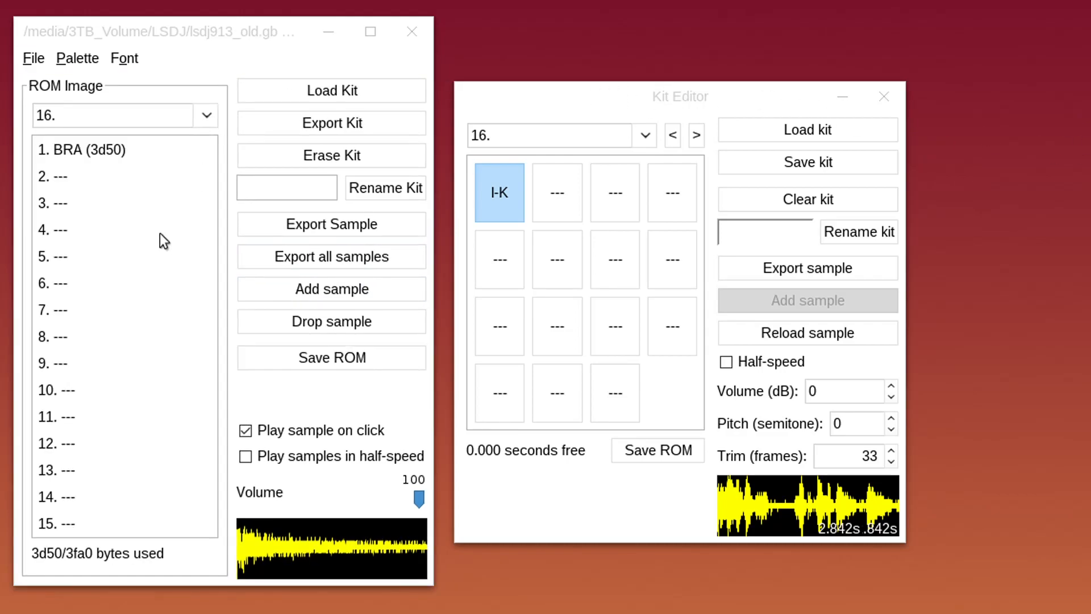
pyautogui.click(106, 151)
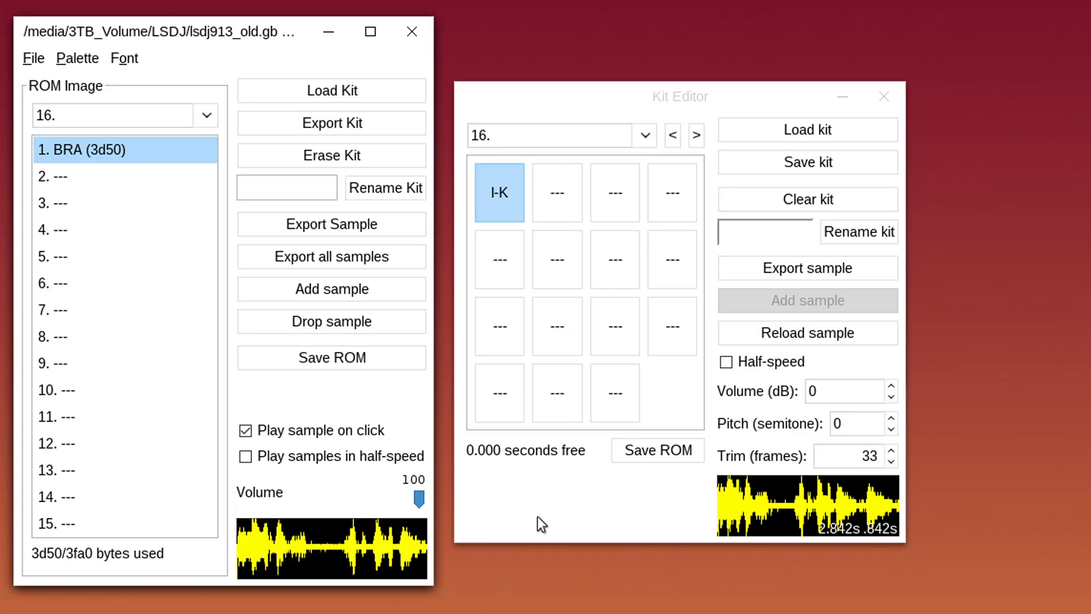
pyautogui.click(534, 100)
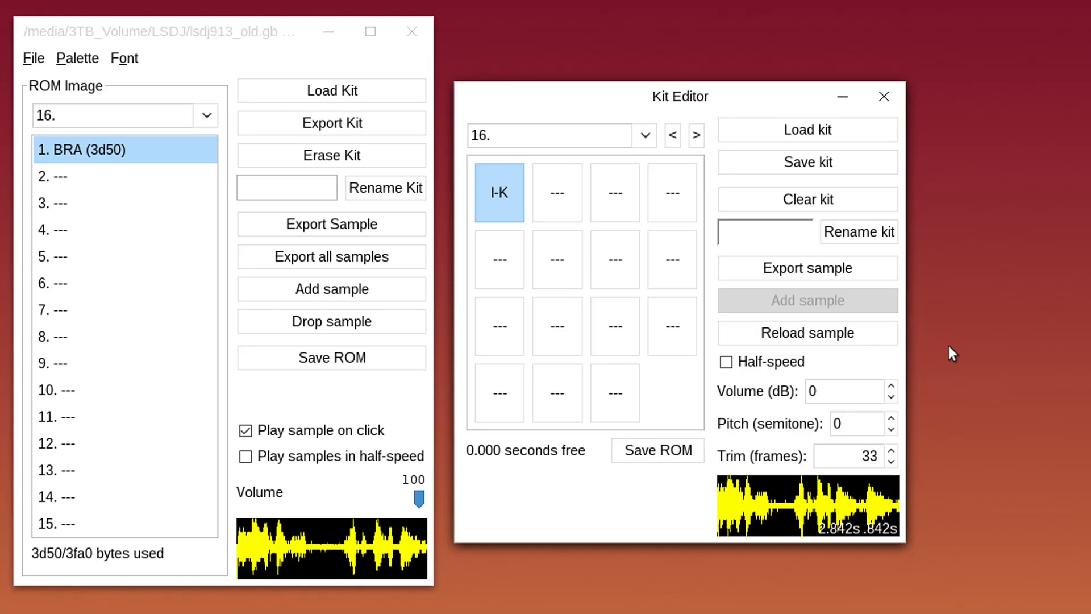
# Set the I-K sample's volume to 3 dB
pyautogui.click(851, 393)
pyautogui.moveTo(852, 401); pyautogui.dragTo(796, 390)
pyautogui.write('3')
pyautogui.press('Return')
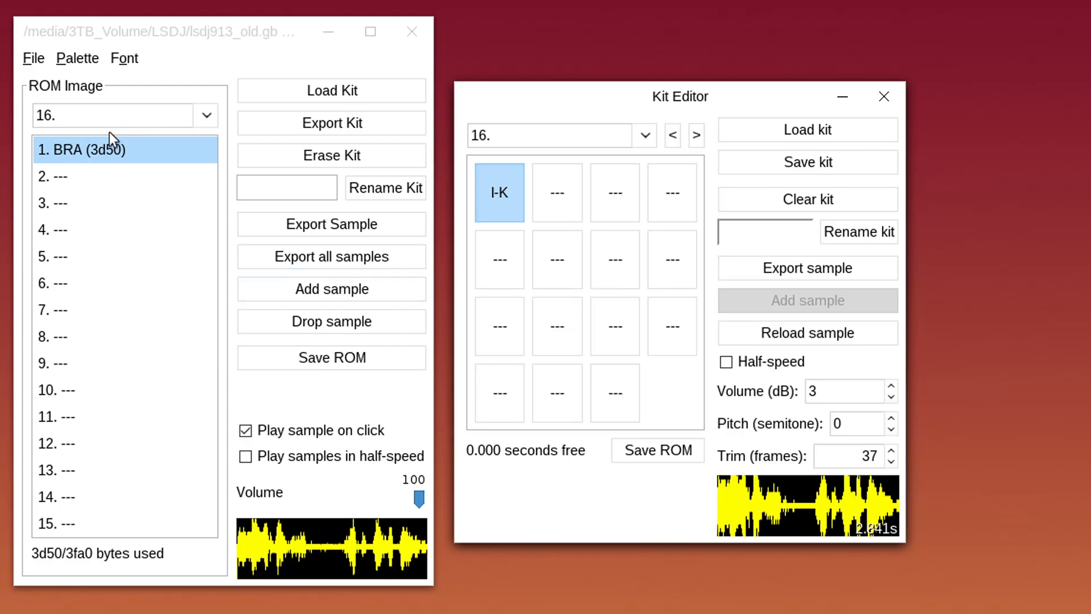
# Rename kit 16 to BRAIN in both the Kit Editor and the ROM image window
pyautogui.click(103, 146)
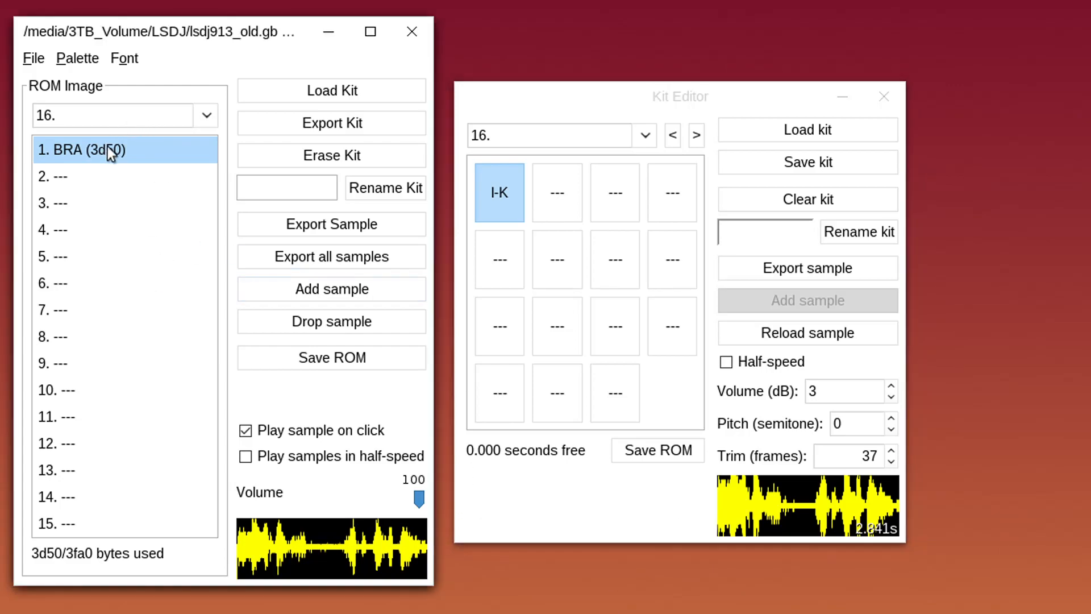
pyautogui.click(491, 183)
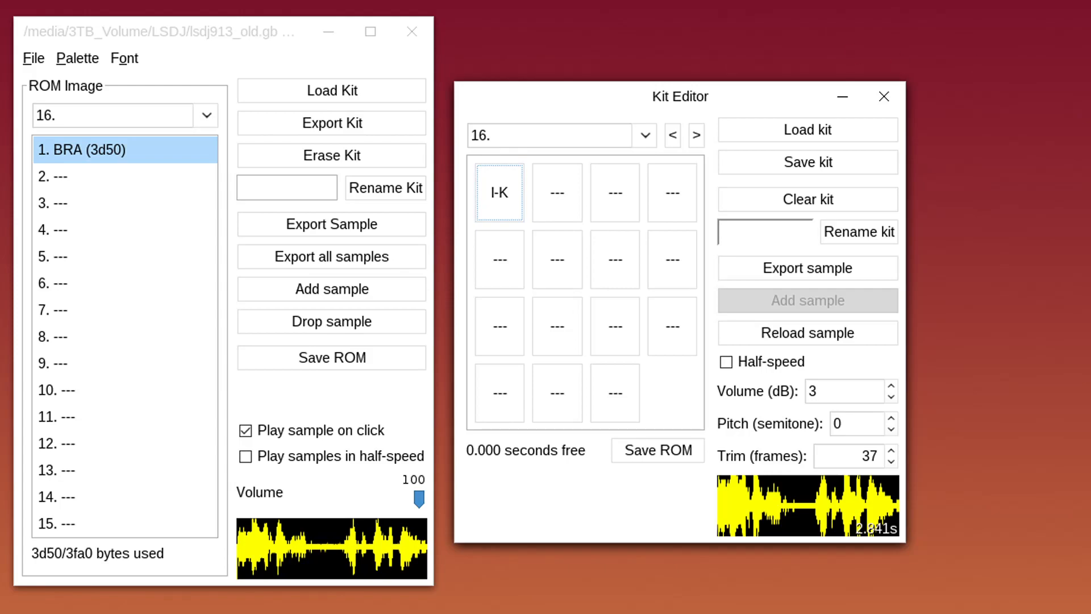
pyautogui.click(798, 223)
pyautogui.write('BRAIN')
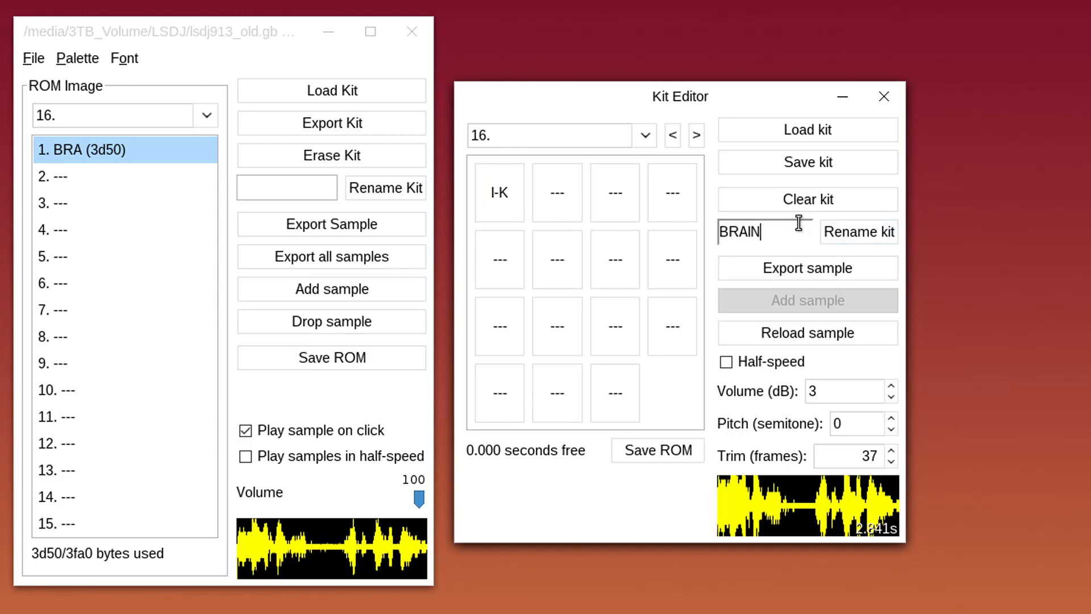
pyautogui.click(843, 233)
pyautogui.click(307, 186)
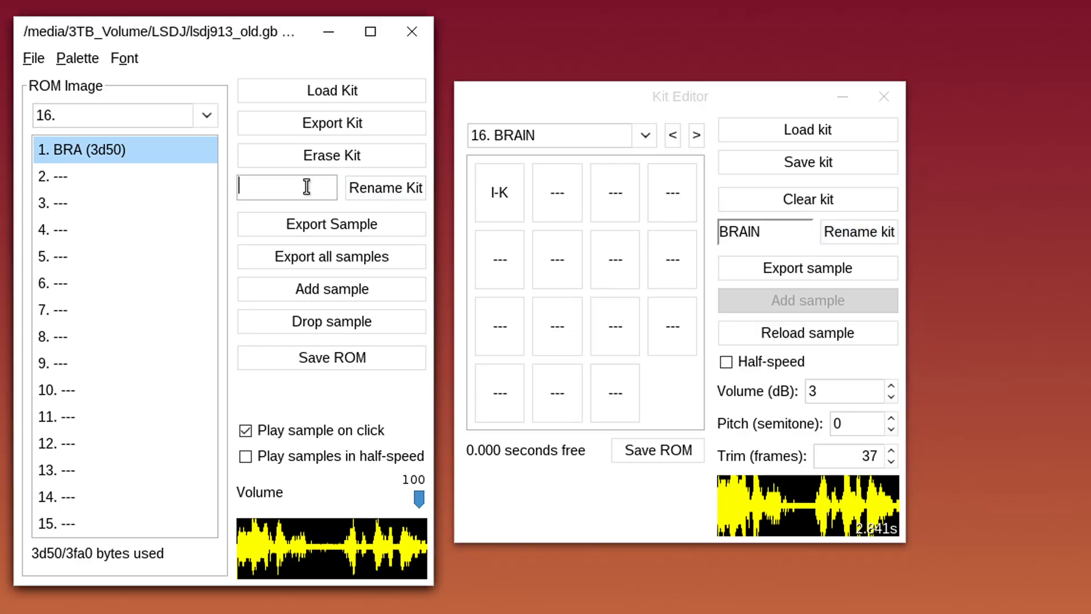
pyautogui.write('BRAIN')
pyautogui.click(404, 193)
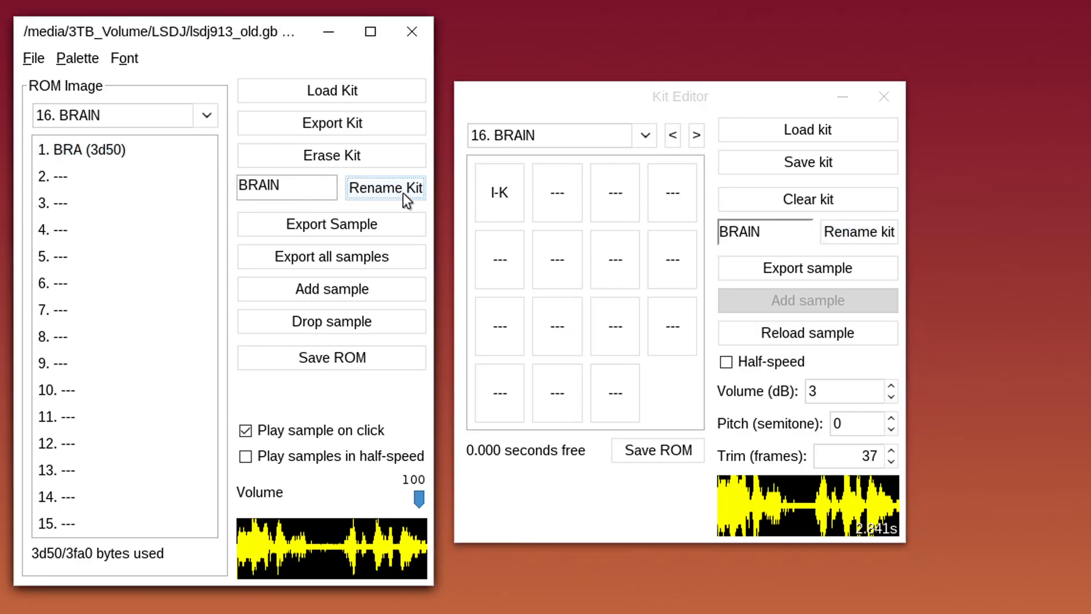
# Switch the ROM image window to empty kit 17
pyautogui.click(209, 119)
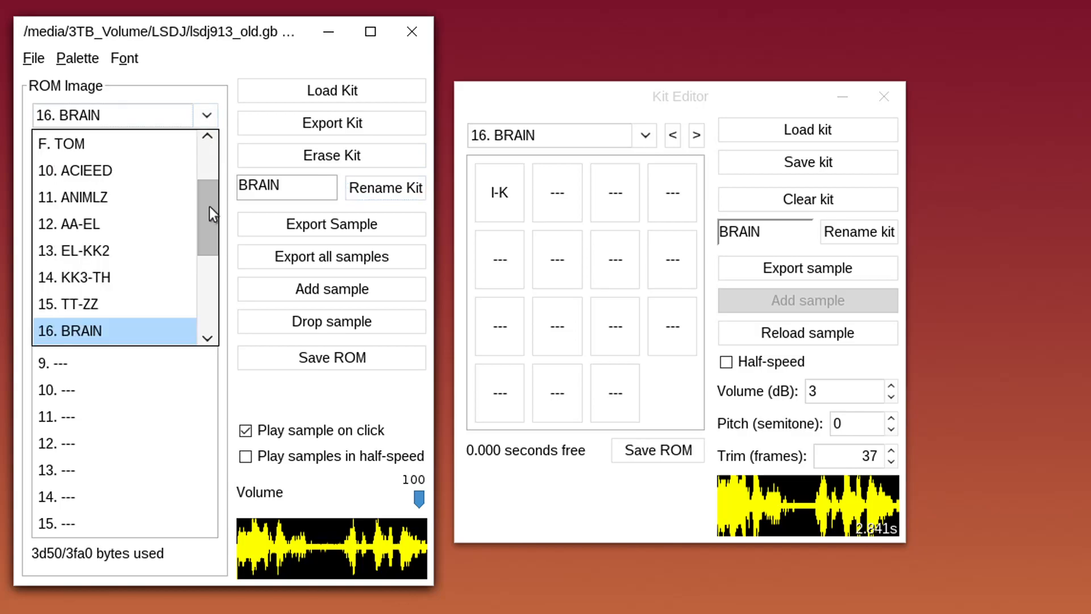
pyautogui.moveTo(209, 203); pyautogui.dragTo(211, 222)
pyautogui.click(149, 243)
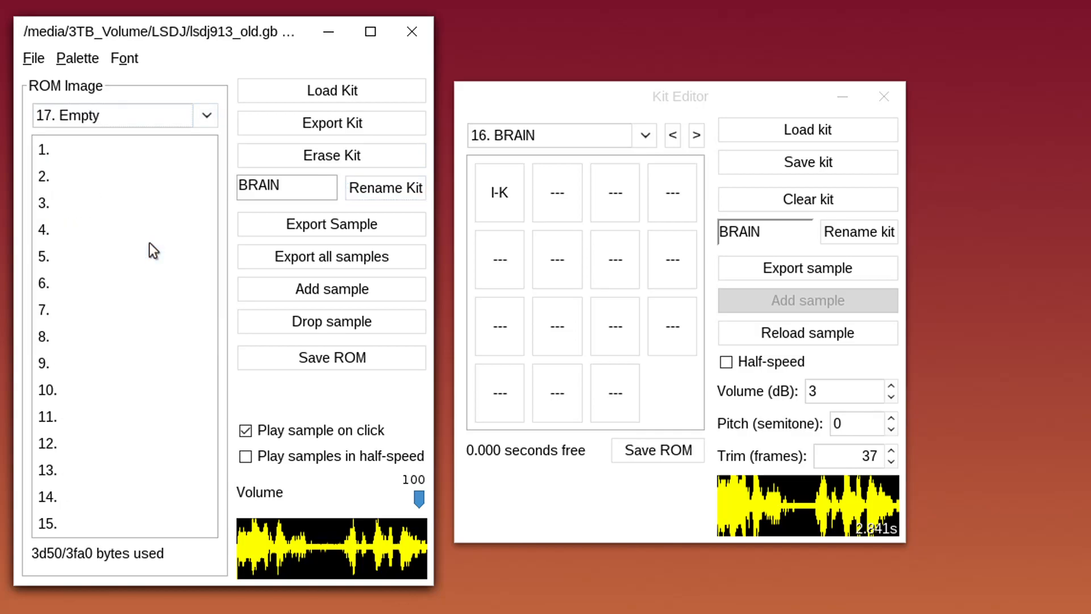
# Advance the Kit Editor to kit 17, add LC1 to its first pad, and preview it
pyautogui.click(776, 95)
pyautogui.click(696, 135)
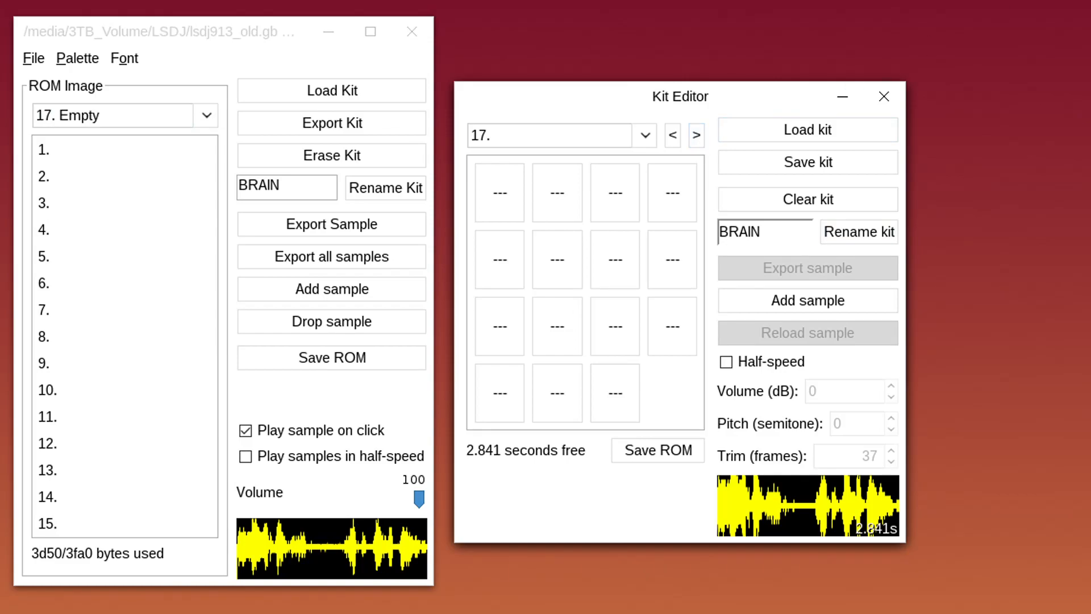
pyautogui.moveTo(1048, 196); pyautogui.dragTo(523, 189)
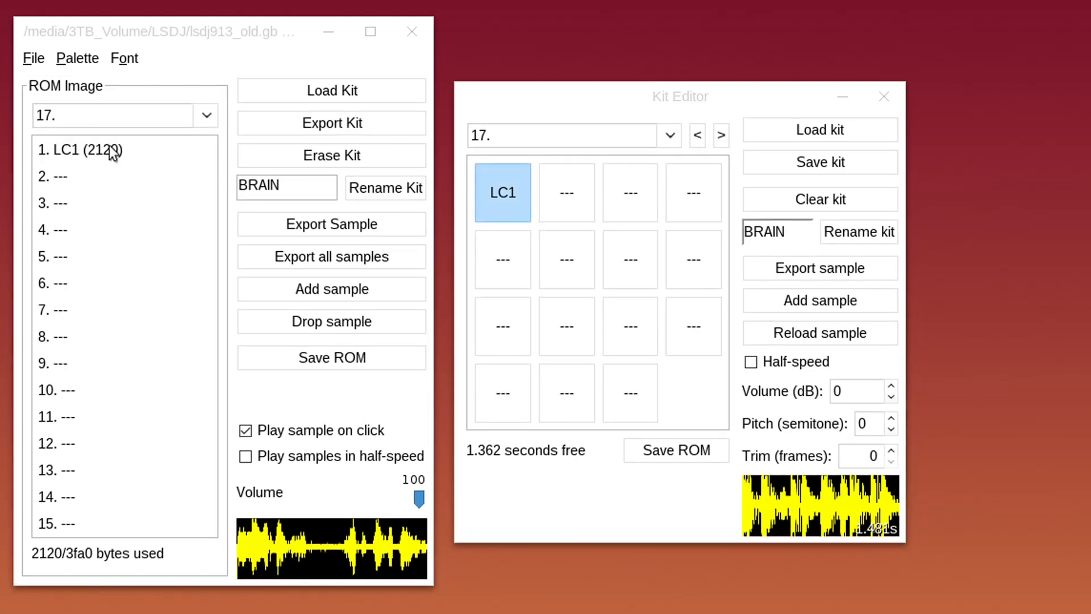
pyautogui.click(112, 152)
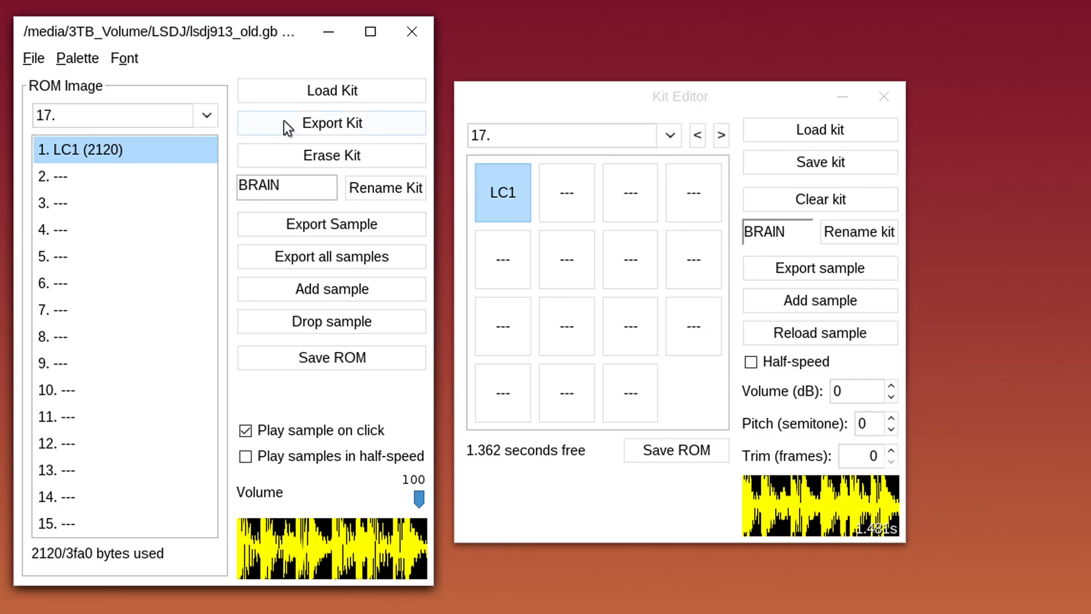
# Set the LC1 sample's volume to 3 dB and preview the result
pyautogui.click(502, 192)
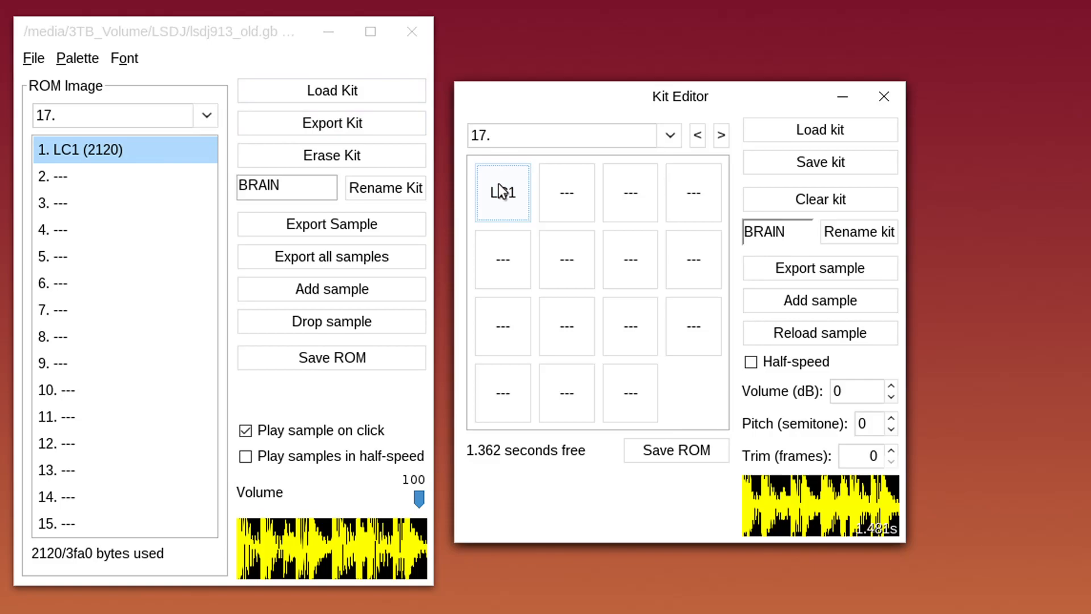
pyautogui.click(852, 391)
pyautogui.doubleClick(834, 391)
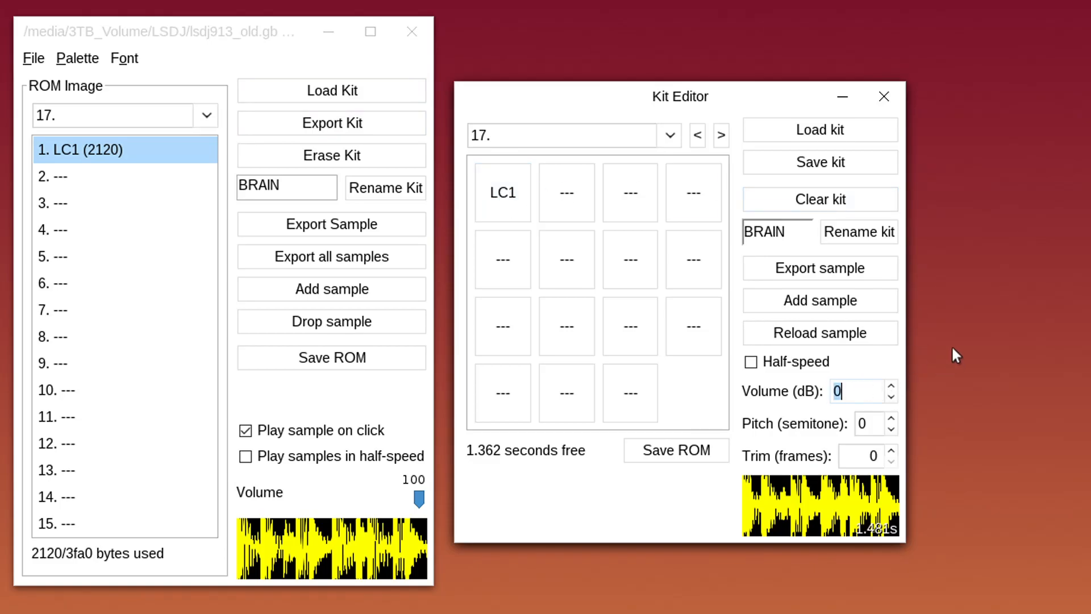
pyautogui.write('3')
pyautogui.press('Return')
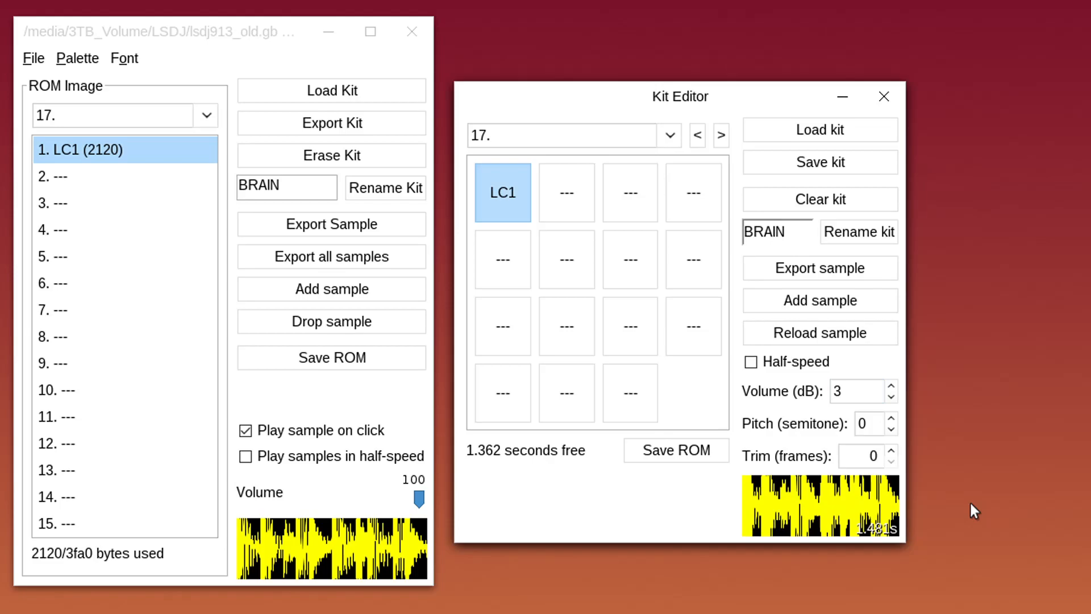
pyautogui.click(506, 197)
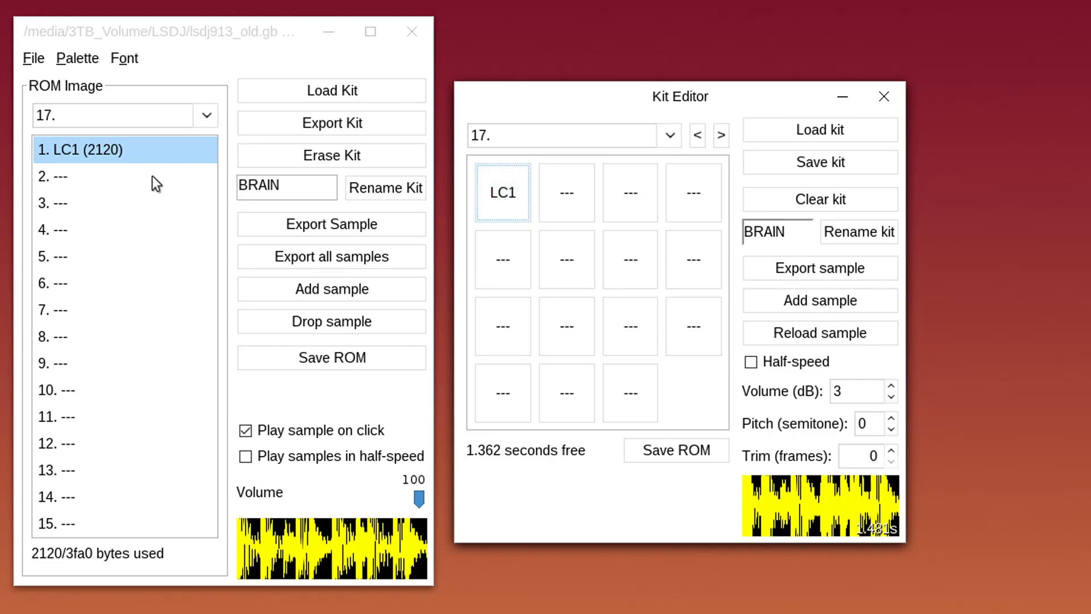
pyautogui.click(111, 146)
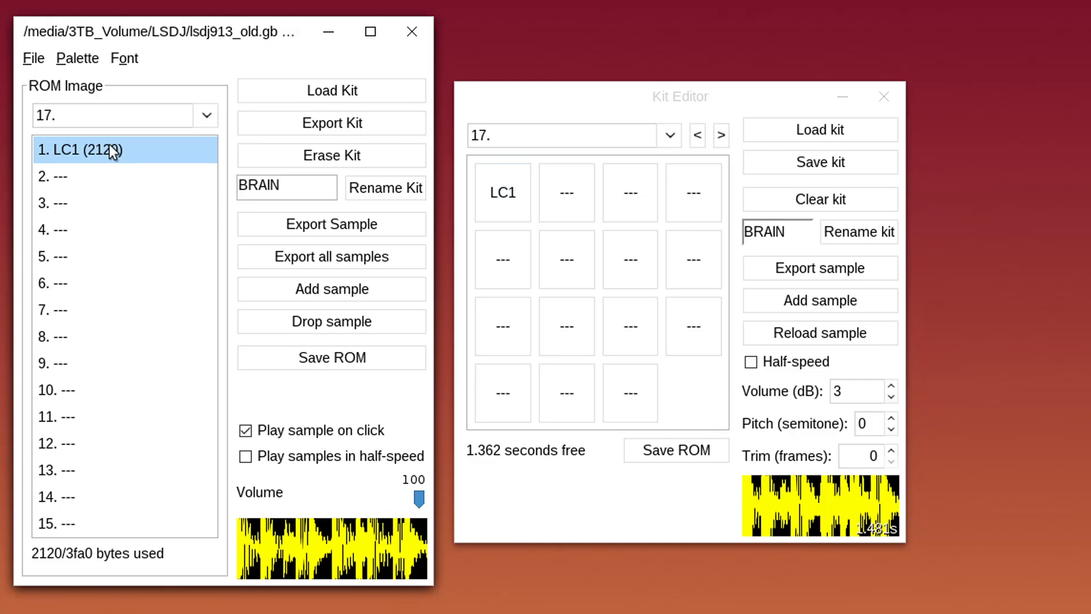
pyautogui.click(511, 189)
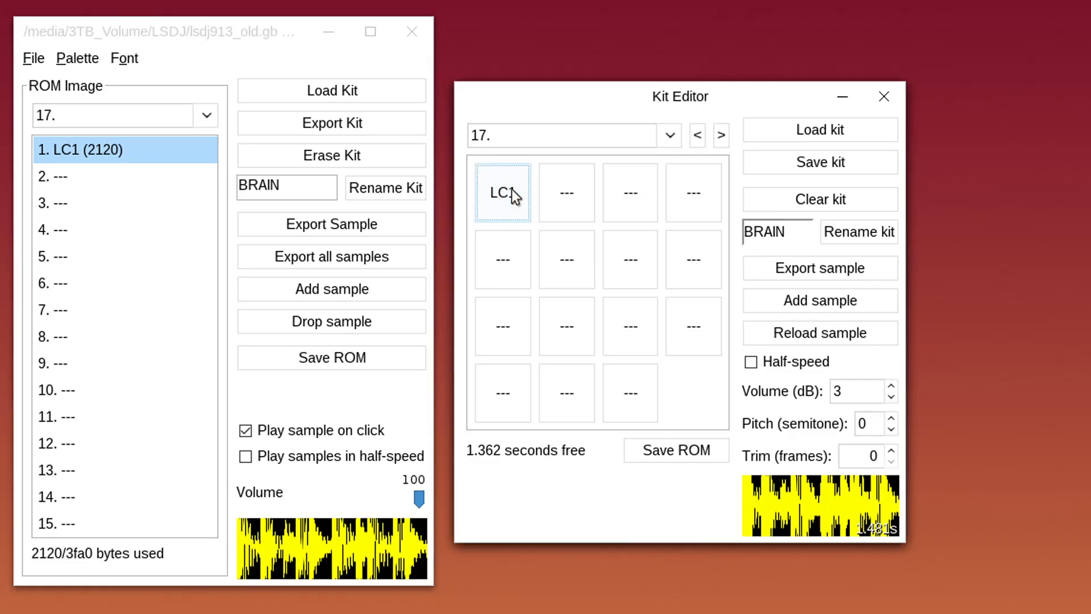
# Rename kit 17 from BRAIN to DRUMS in both windows
pyautogui.click(94, 154)
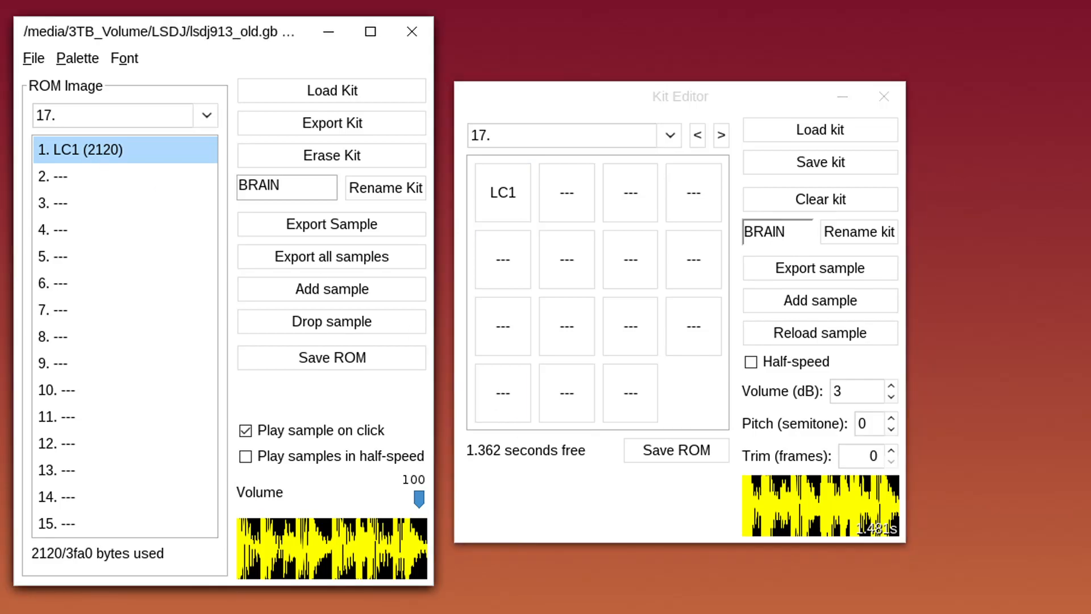
pyautogui.doubleClick(798, 228)
pyautogui.write('DRUMS')
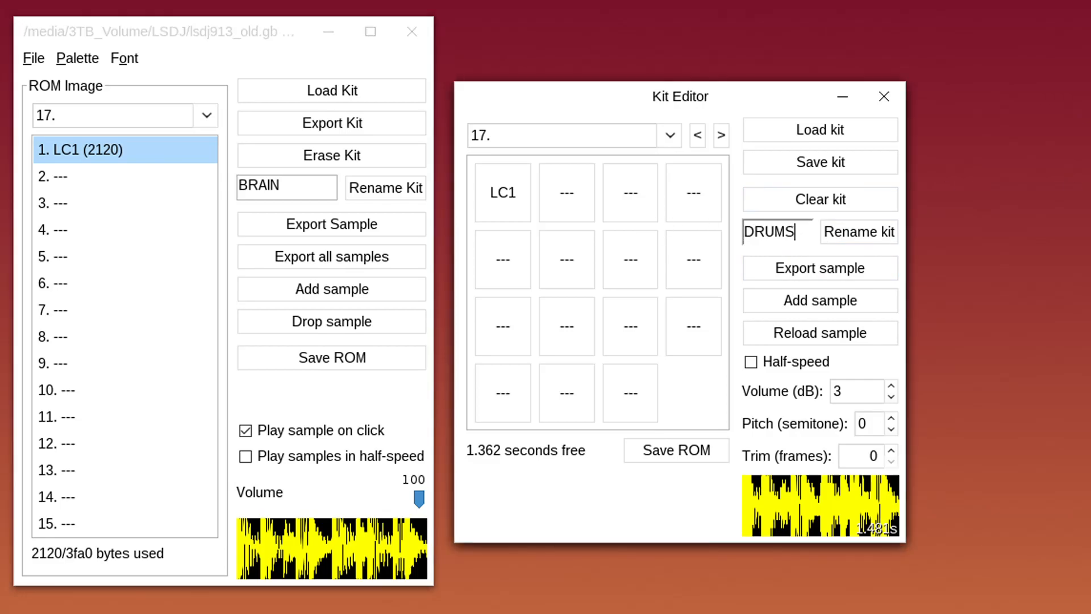
pyautogui.click(881, 230)
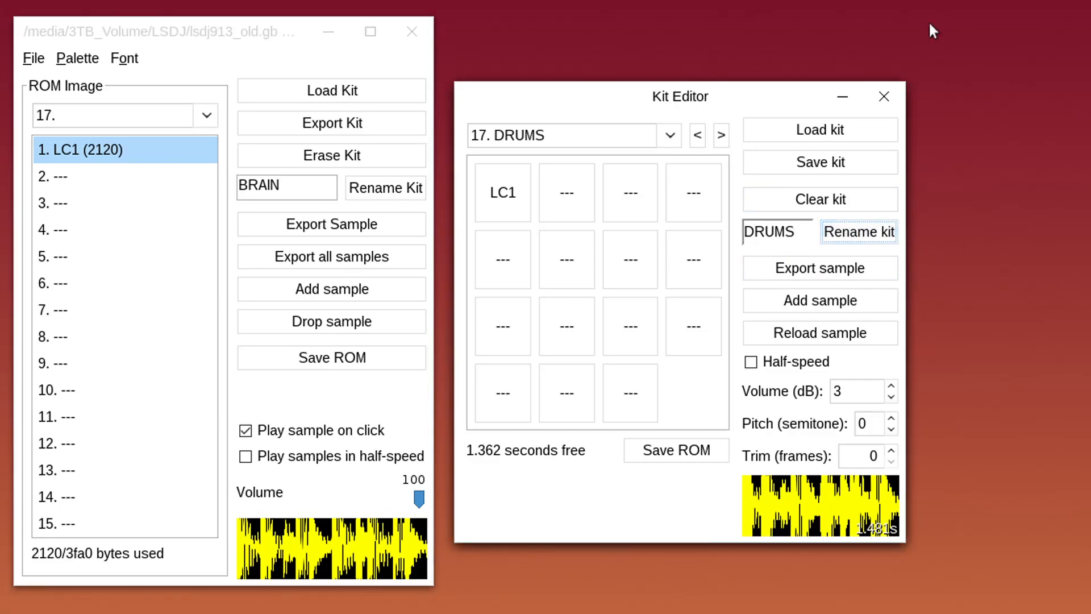
pyautogui.doubleClick(298, 185)
pyautogui.write('DRUMS')
pyautogui.click(407, 187)
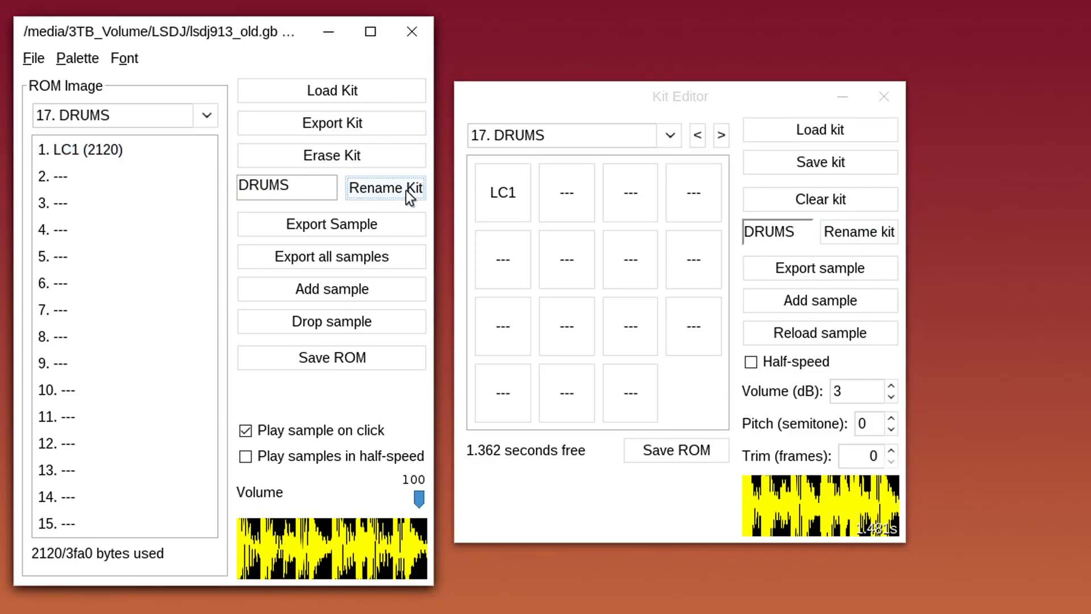
# Move the Kit Editor on to kit 18 and browse the main window's kit list
pyautogui.click(721, 141)
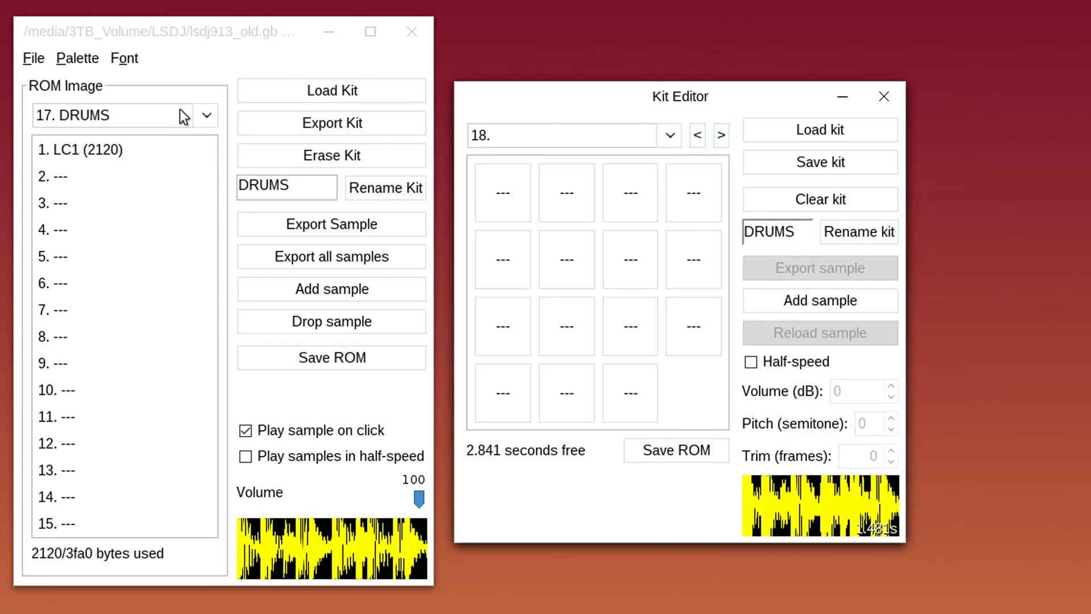
pyautogui.click(207, 115)
pyautogui.moveTo(207, 195); pyautogui.dragTo(211, 206)
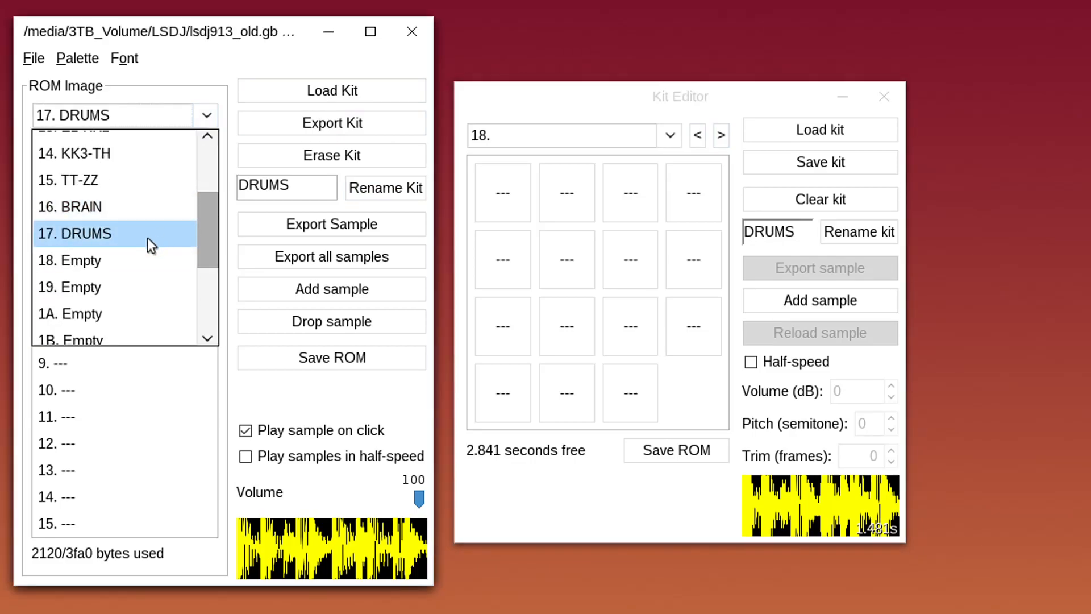
# Select empty kit 18, add the M+7 sample to it, and preview the sample
pyautogui.click(143, 264)
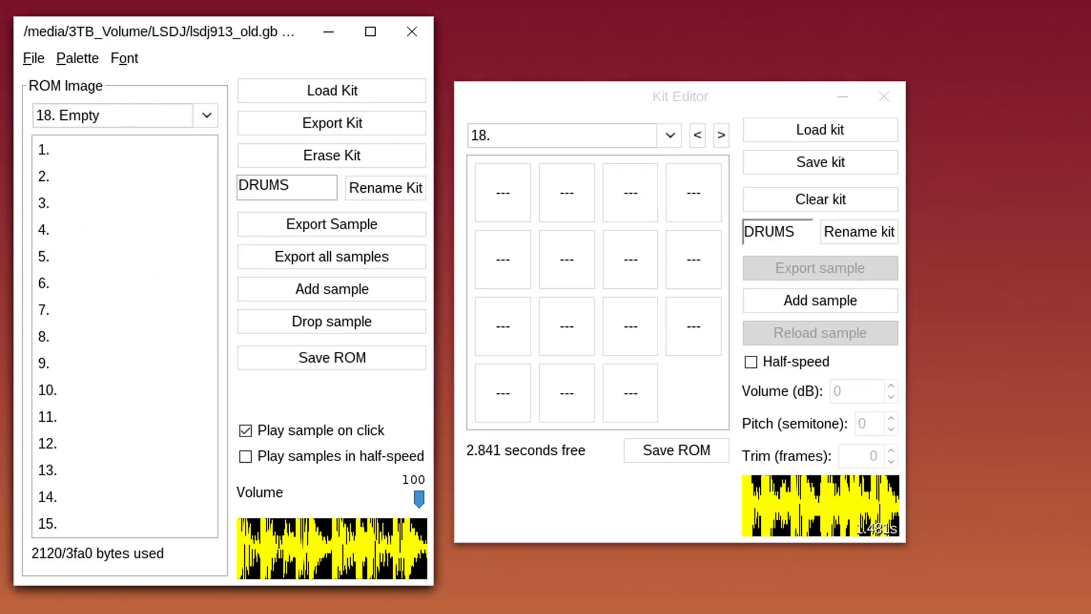
pyautogui.moveTo(1090, 227); pyautogui.dragTo(578, 214)
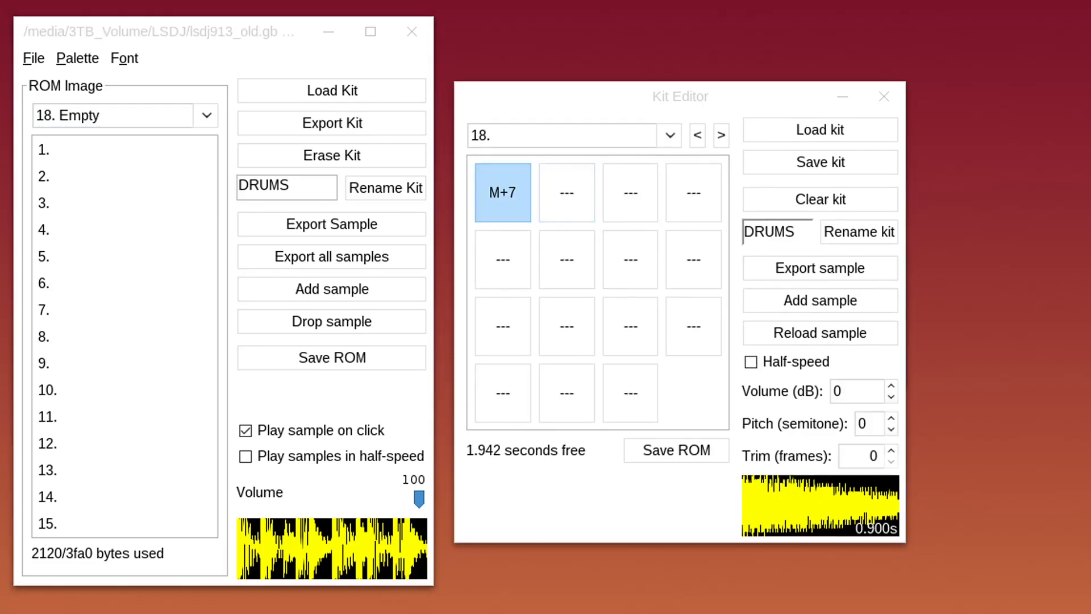
pyautogui.moveTo(1090, 364); pyautogui.dragTo(134, 214)
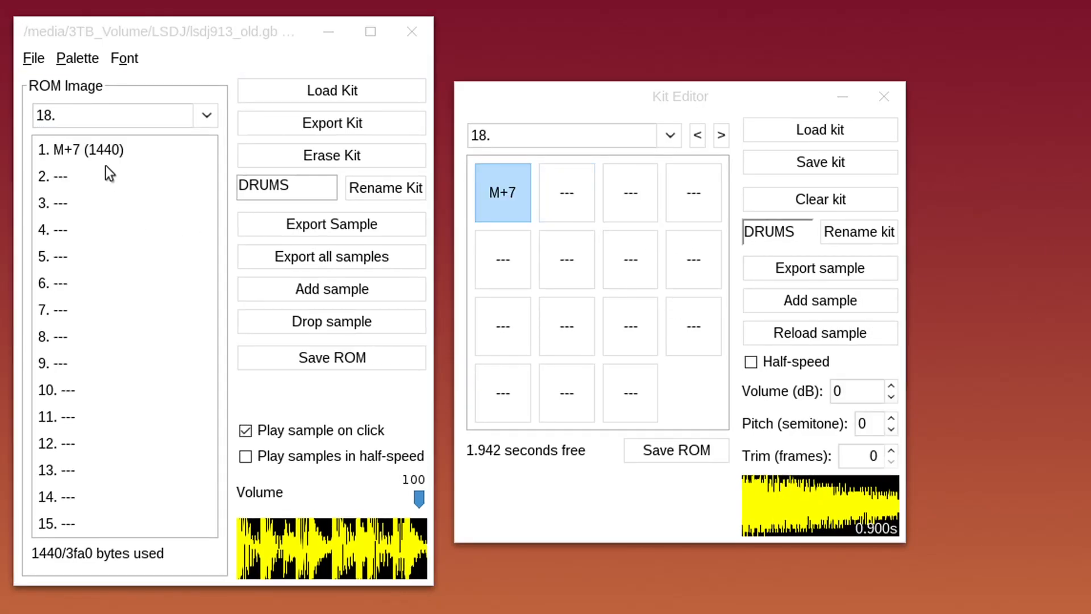
pyautogui.click(104, 156)
pyautogui.click(105, 149)
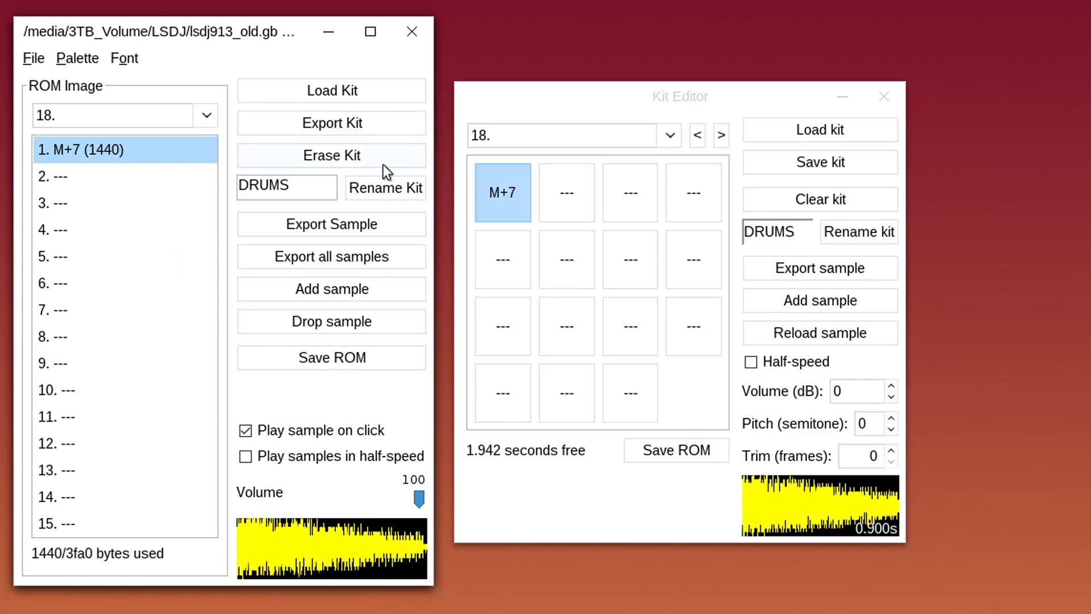
pyautogui.click(493, 196)
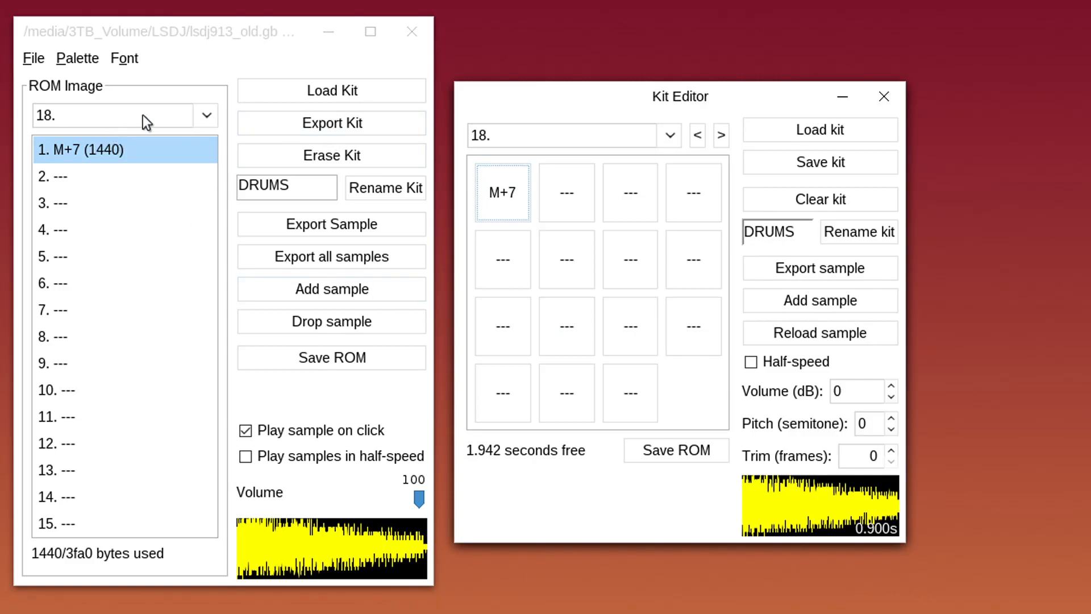
pyautogui.click(105, 149)
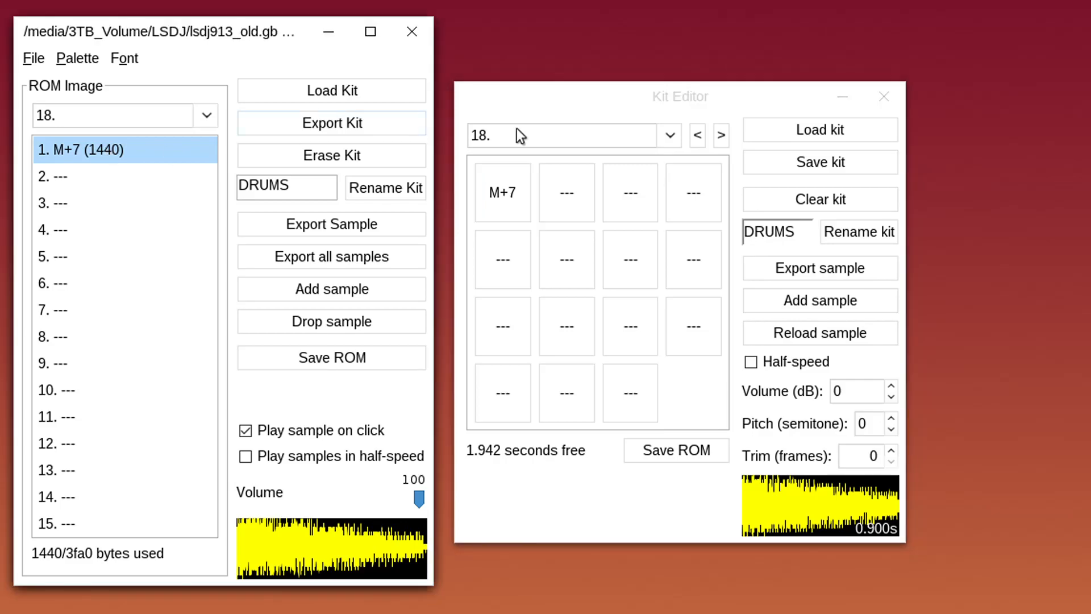
pyautogui.click(516, 181)
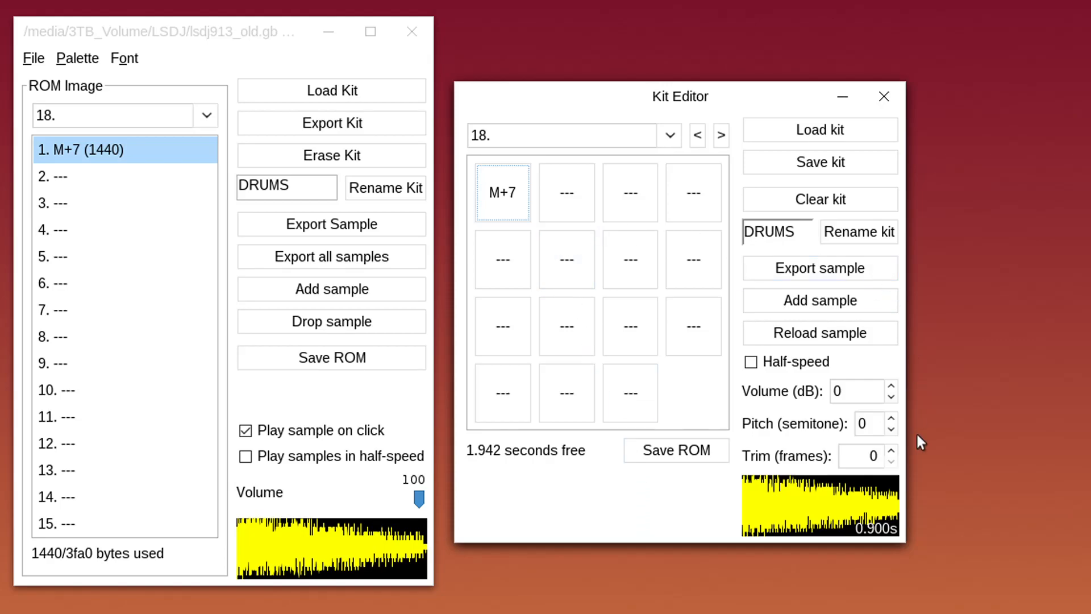
# Try the M+7 volume at 3 dB and -3 dB, then settle on 2 dB
pyautogui.click(891, 387)
pyautogui.click(891, 387)
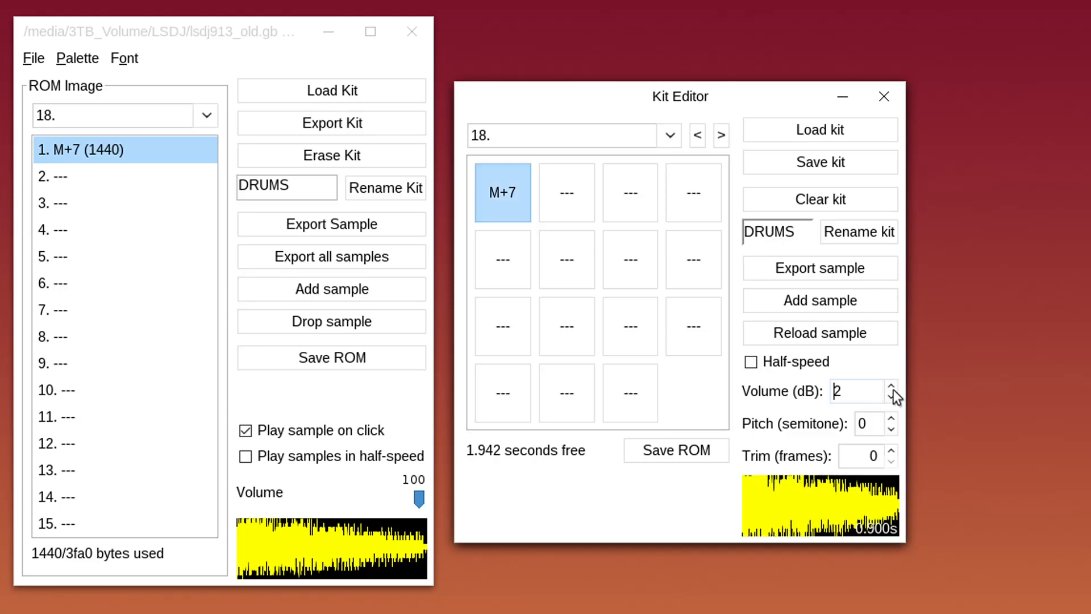
pyautogui.click(891, 386)
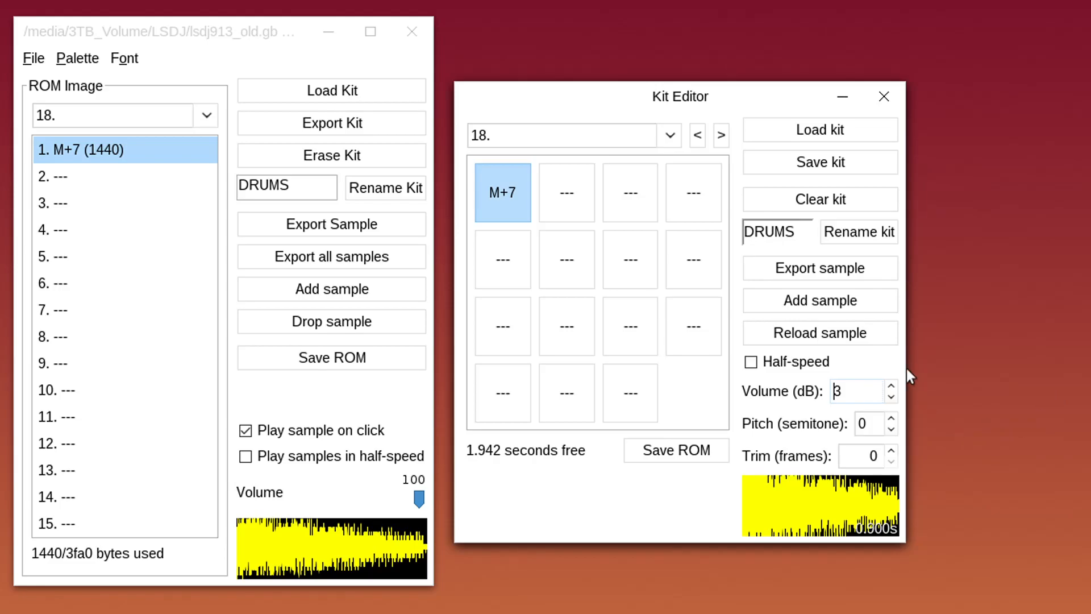
pyautogui.click(891, 396)
pyautogui.click(891, 396)
pyautogui.click(891, 396)
pyautogui.click(892, 396)
pyautogui.click(891, 397)
pyautogui.click(891, 397)
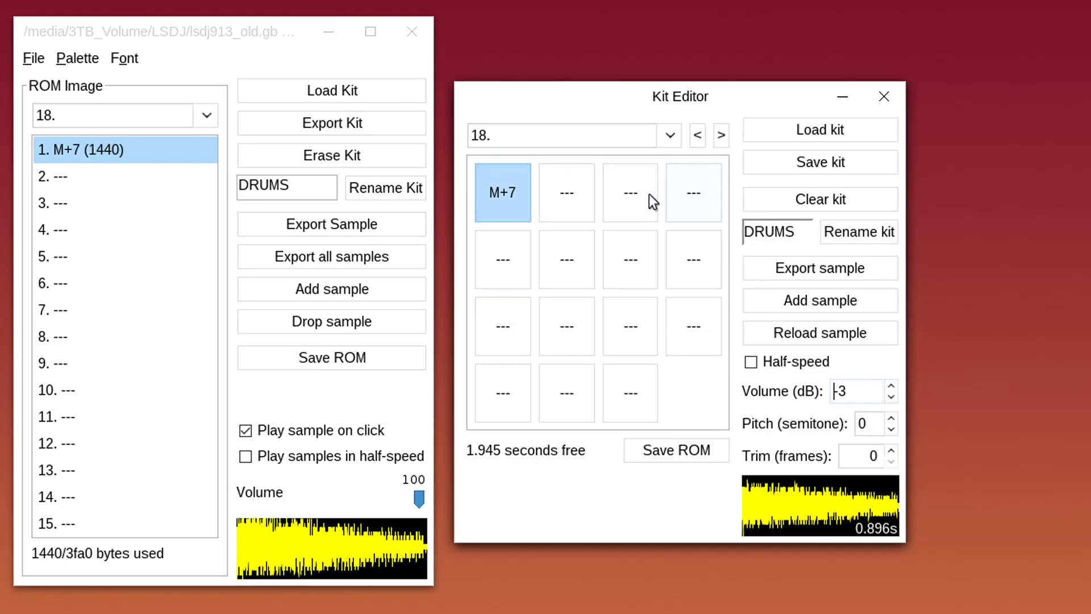
pyautogui.click(892, 386)
pyautogui.click(892, 386)
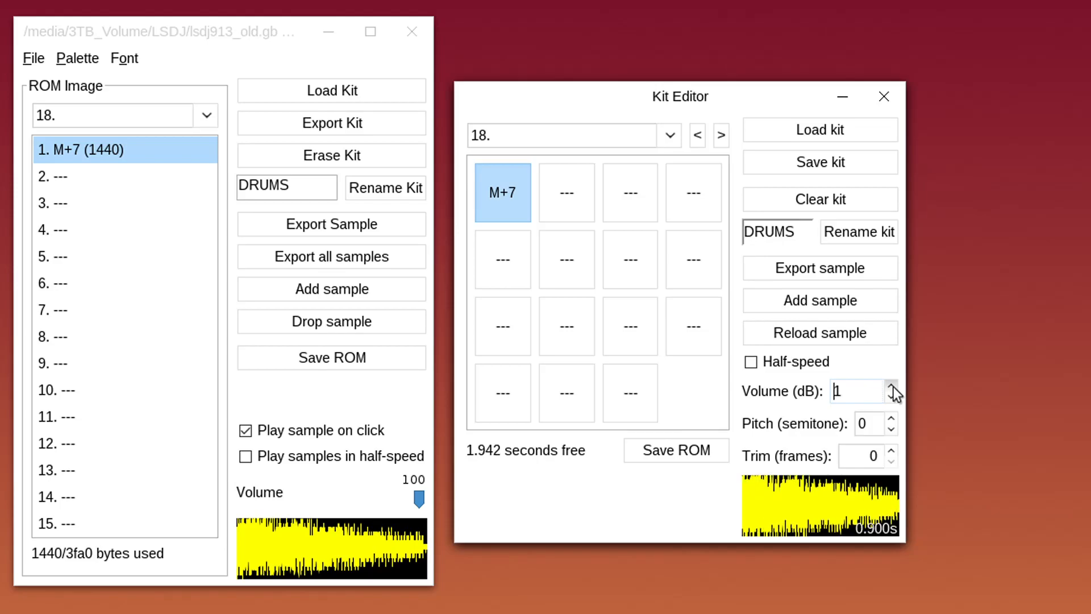
pyautogui.click(891, 386)
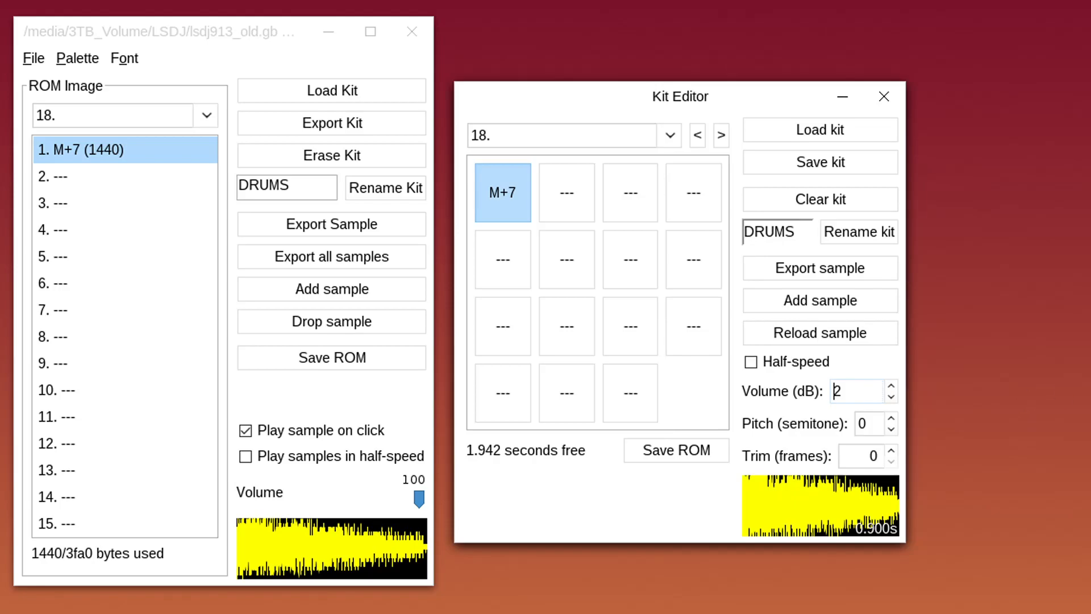
# Add a second M+7 pad at 2 dB volume, pitched up one semitone
pyautogui.moveTo(1088, 318); pyautogui.dragTo(573, 248)
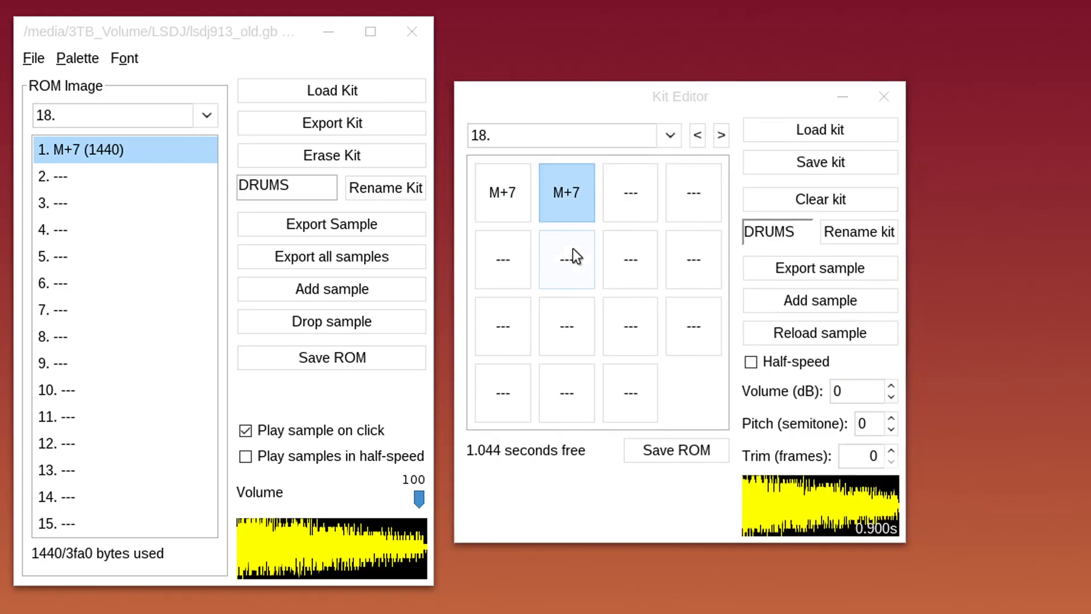
pyautogui.click(891, 387)
pyautogui.click(891, 387)
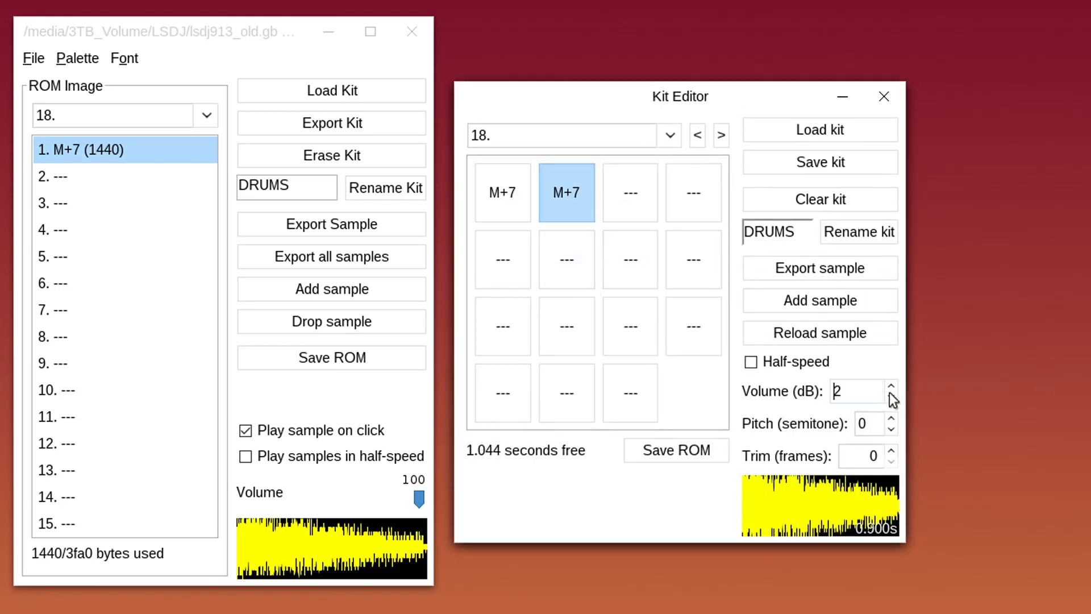
pyautogui.click(891, 418)
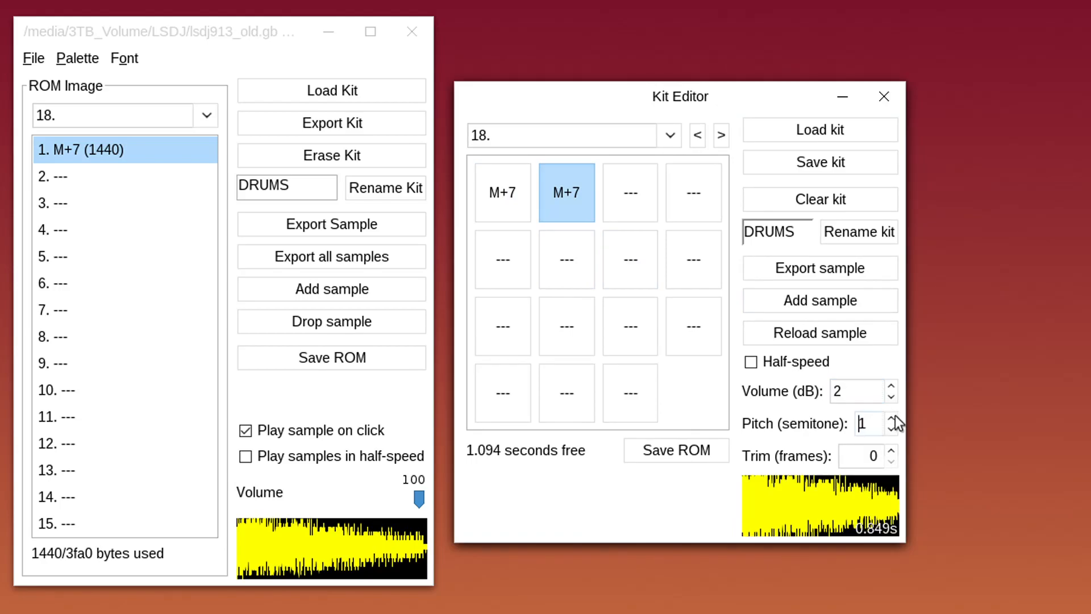
# Add a third M+7 pad at 2 dB, pitched up 2 semitones, and preview all three
pyautogui.moveTo(1088, 318); pyautogui.dragTo(616, 207)
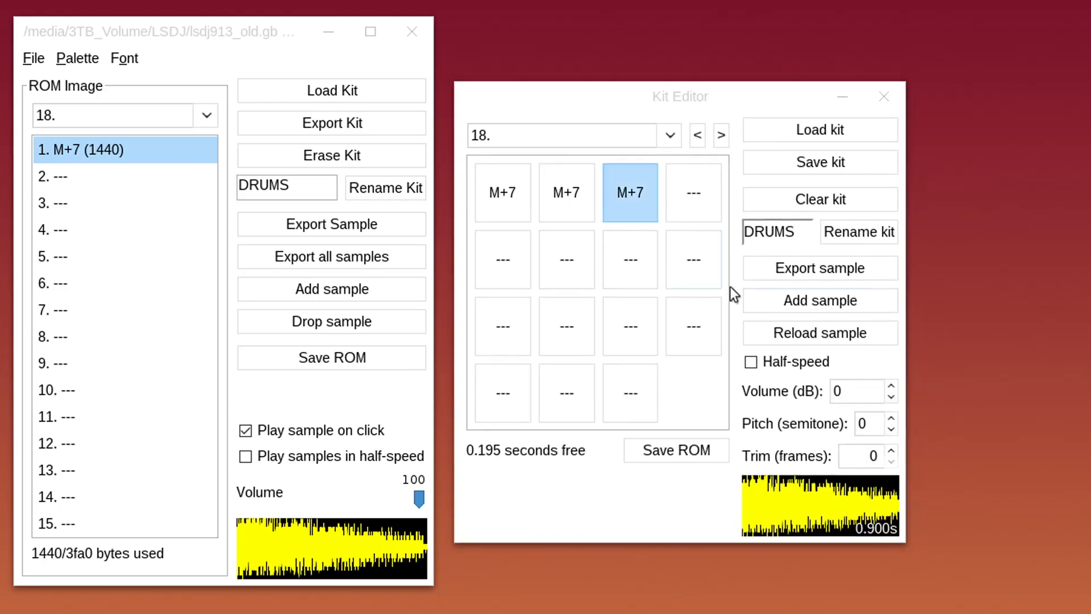
pyautogui.click(891, 387)
pyautogui.click(891, 387)
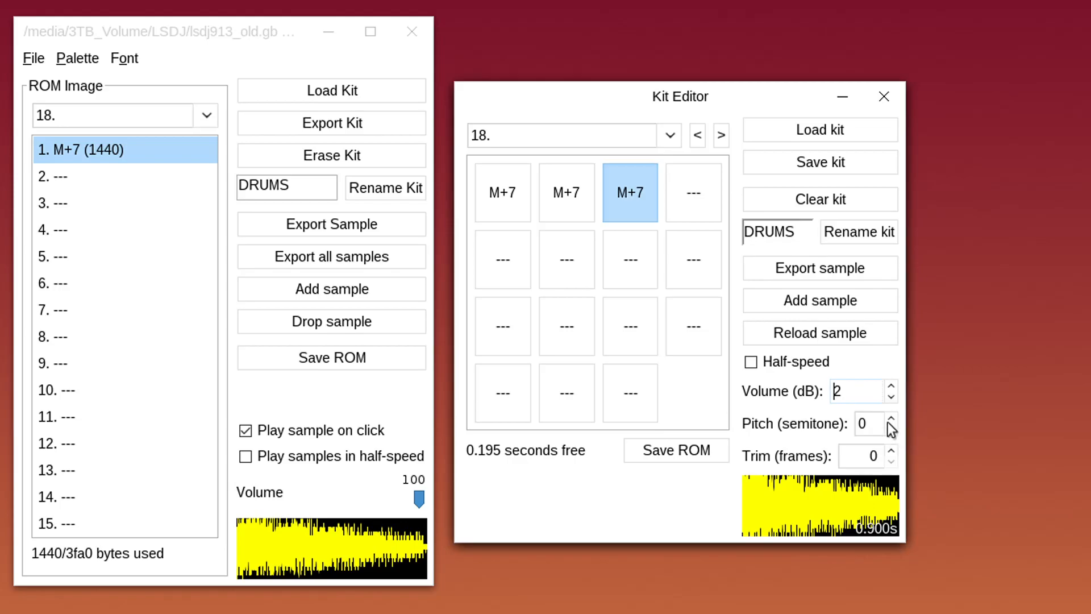
pyautogui.click(891, 419)
pyautogui.click(891, 420)
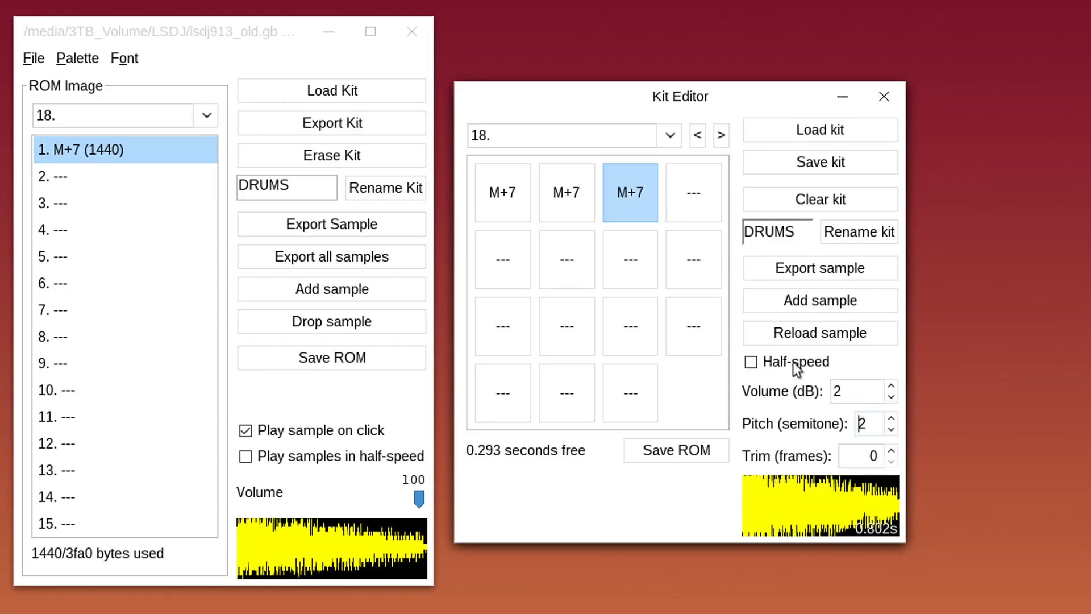
pyautogui.click(504, 180)
pyautogui.click(557, 181)
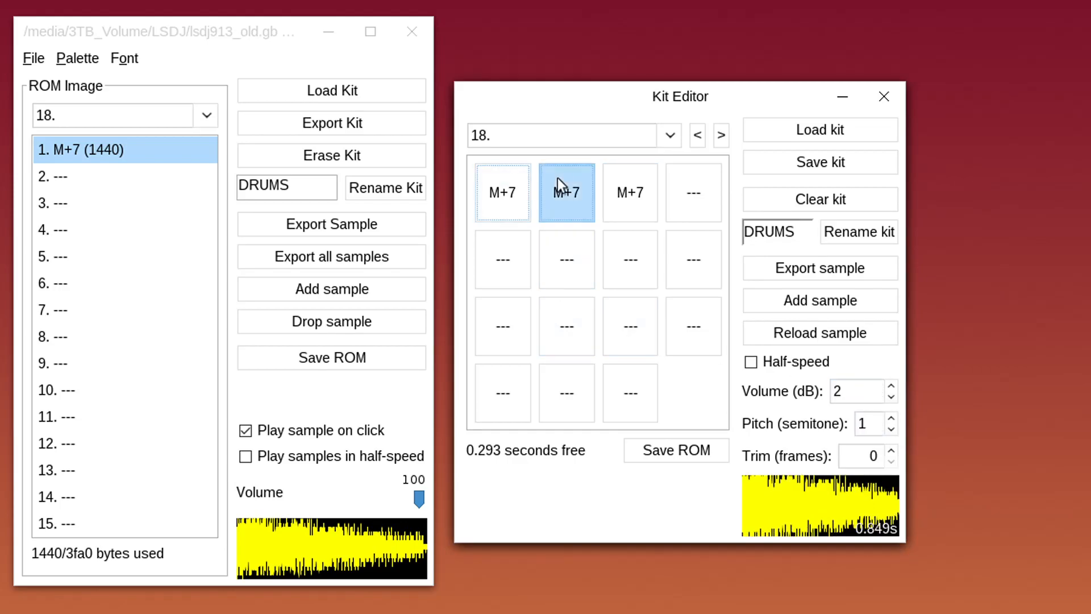
pyautogui.click(627, 190)
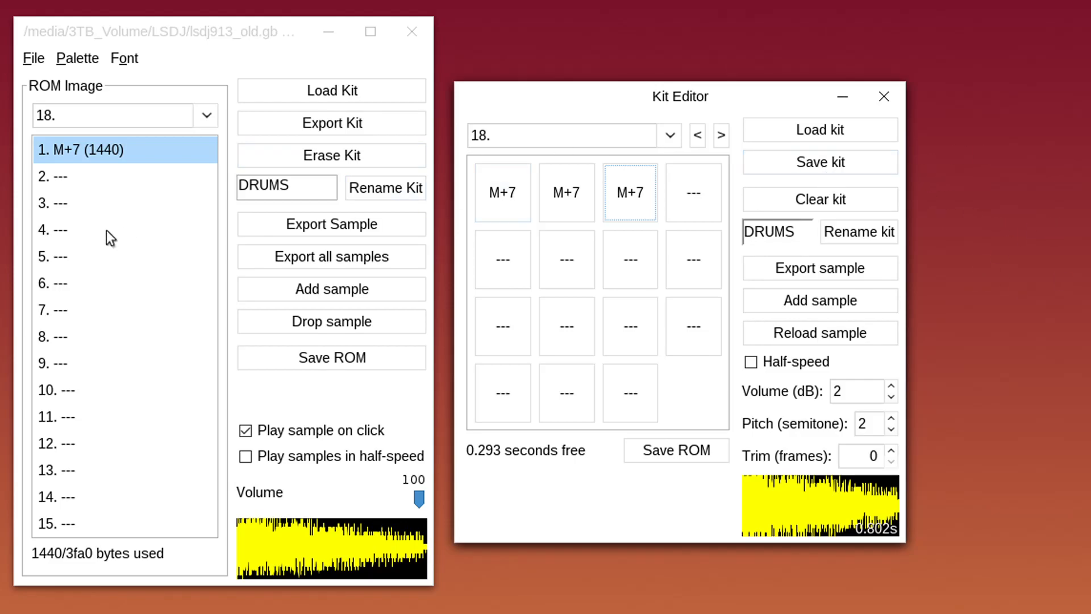
# Rename kit 18 from DRUMS to CHORD in both windows
pyautogui.click(98, 149)
pyautogui.moveTo(302, 187); pyautogui.dragTo(187, 182)
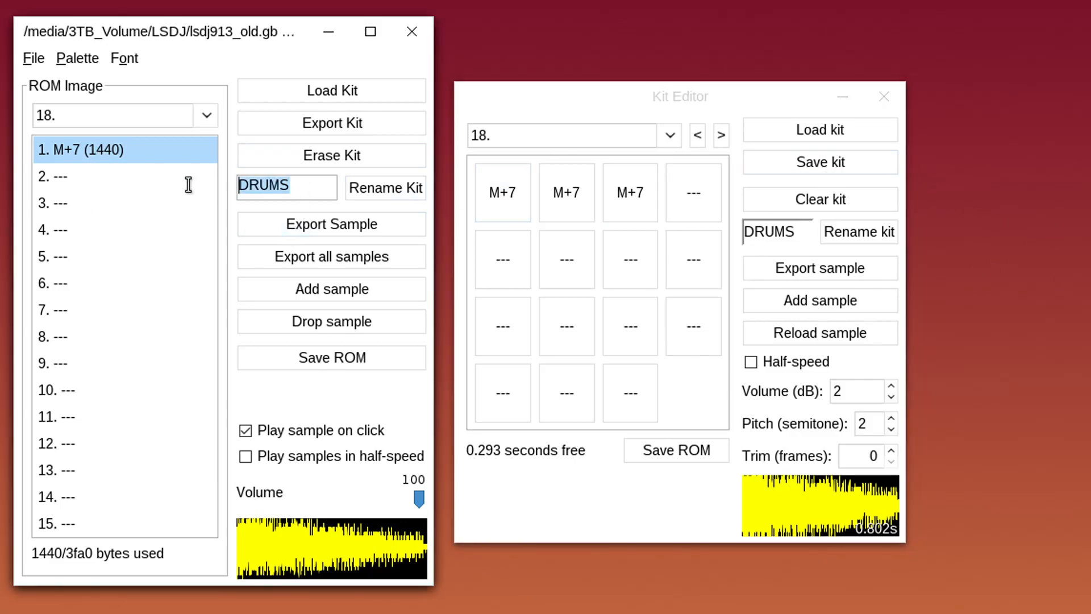
pyautogui.write('CHORD')
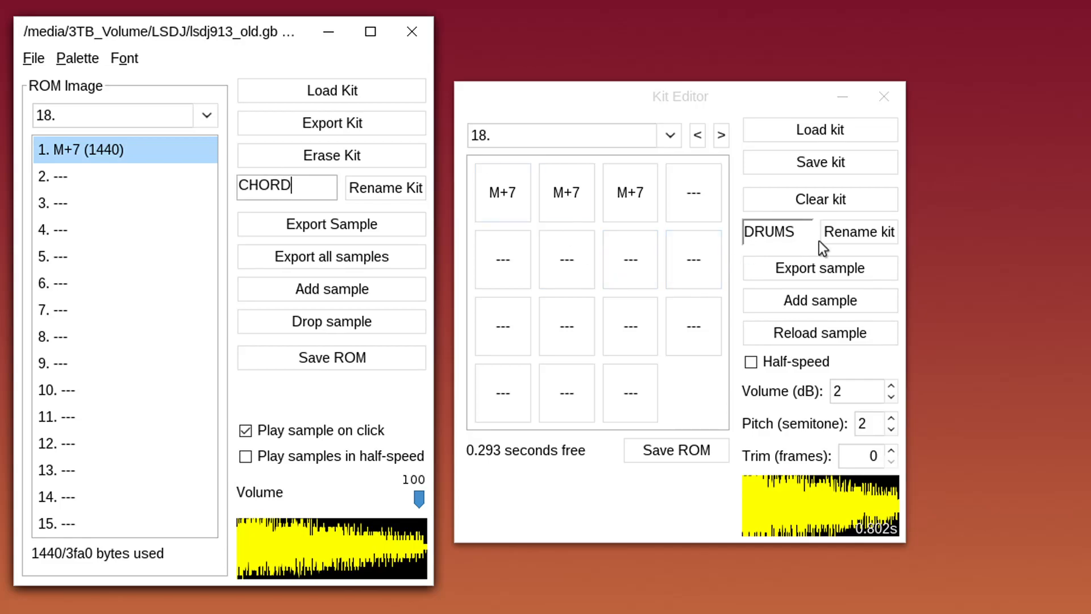
pyautogui.moveTo(798, 233); pyautogui.dragTo(665, 238)
pyautogui.write('CHORD')
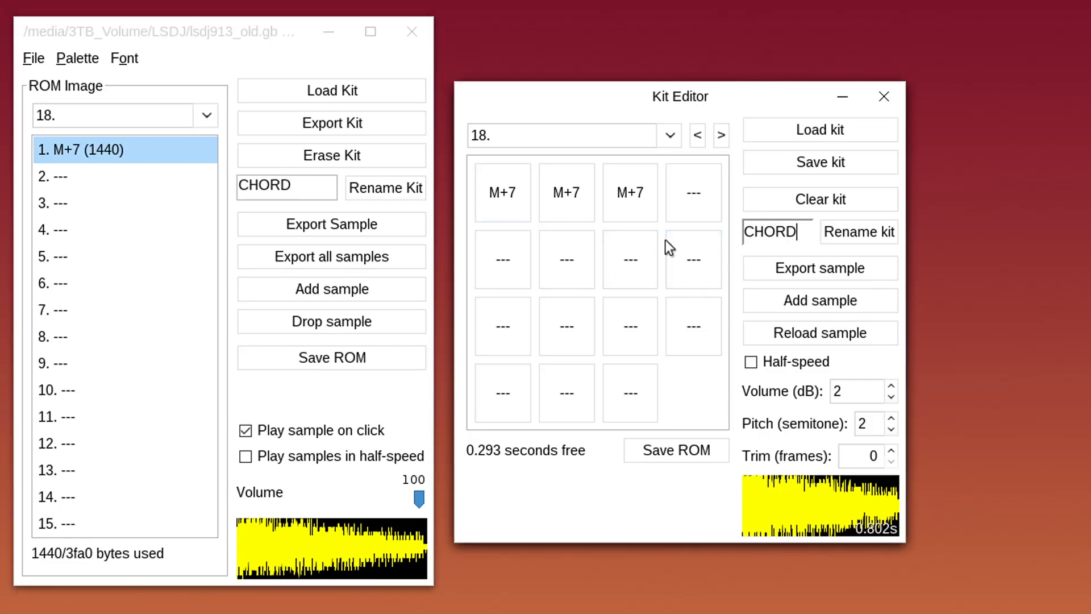
pyautogui.click(855, 232)
pyautogui.click(398, 178)
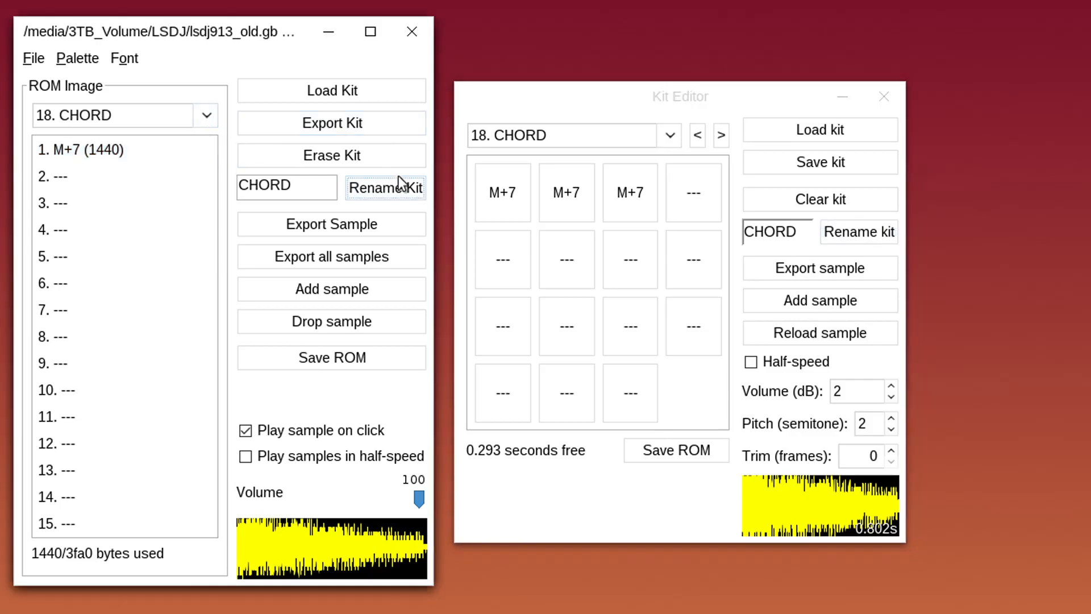
# Advance the Kit Editor to kit 19 and choose '19. Empty' from the kit list
pyautogui.click(720, 135)
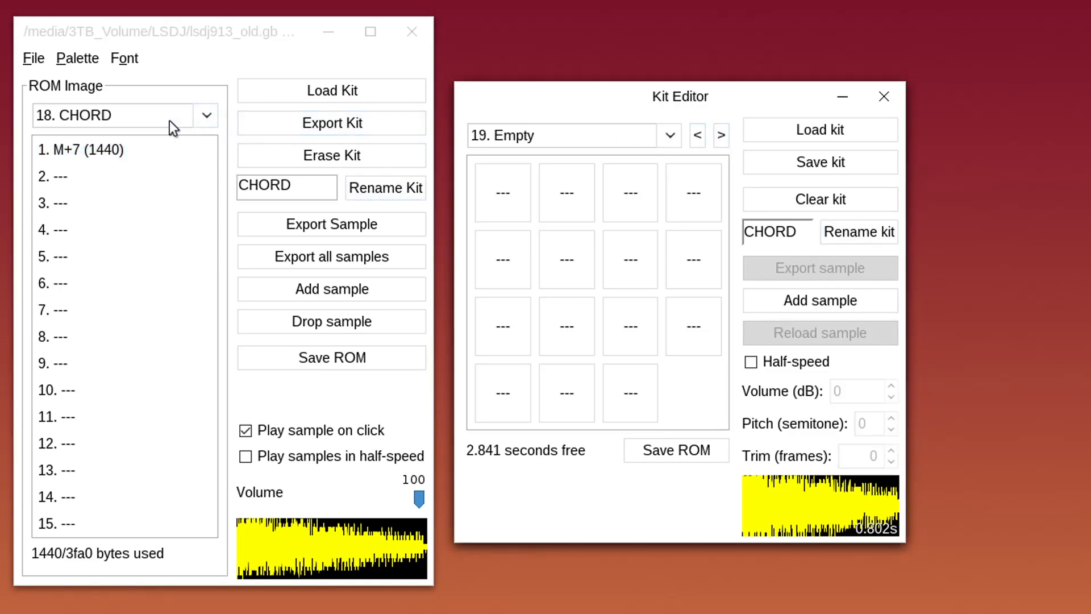
pyautogui.click(207, 116)
pyautogui.moveTo(219, 229); pyautogui.dragTo(209, 242)
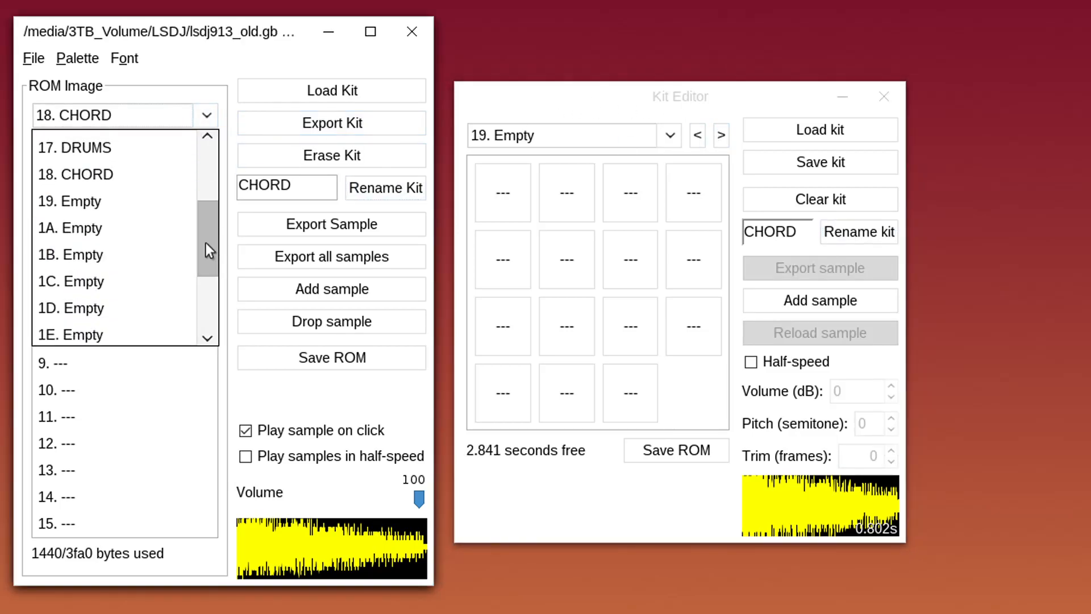
pyautogui.click(131, 206)
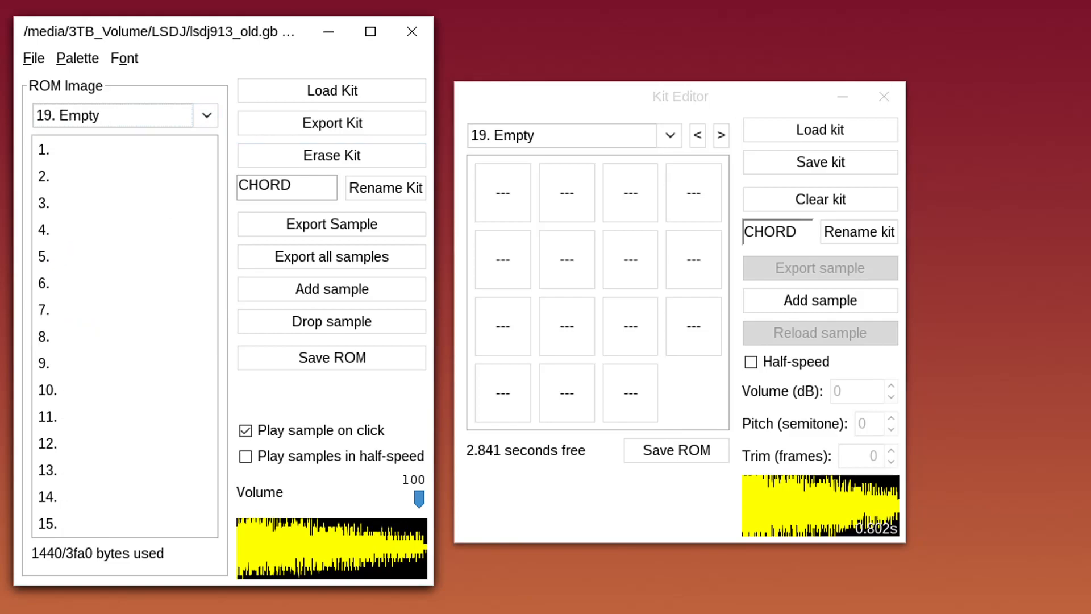
# Load the ORC sample into kit 19's first slot as 'ORC (10f0)'
pyautogui.moveTo(1090, 228); pyautogui.dragTo(551, 219)
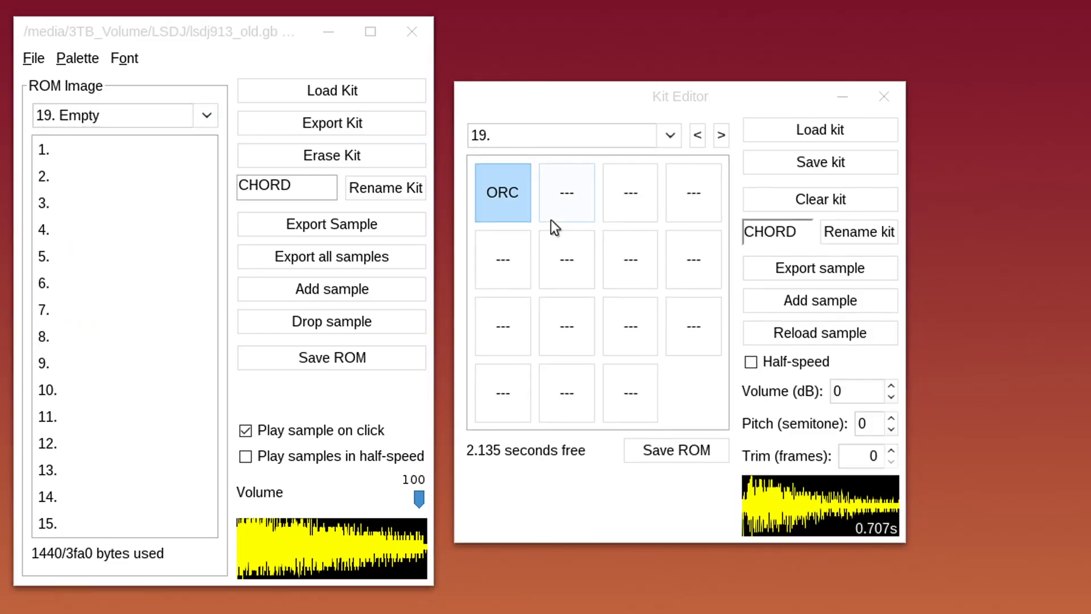
pyautogui.moveTo(1090, 227); pyautogui.dragTo(110, 214)
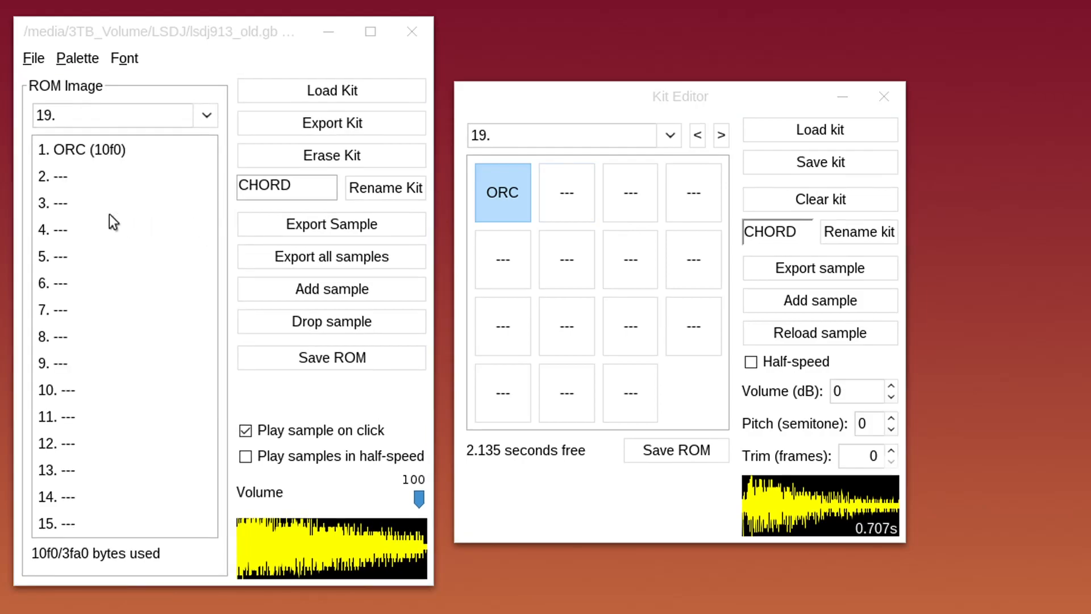
pyautogui.click(118, 150)
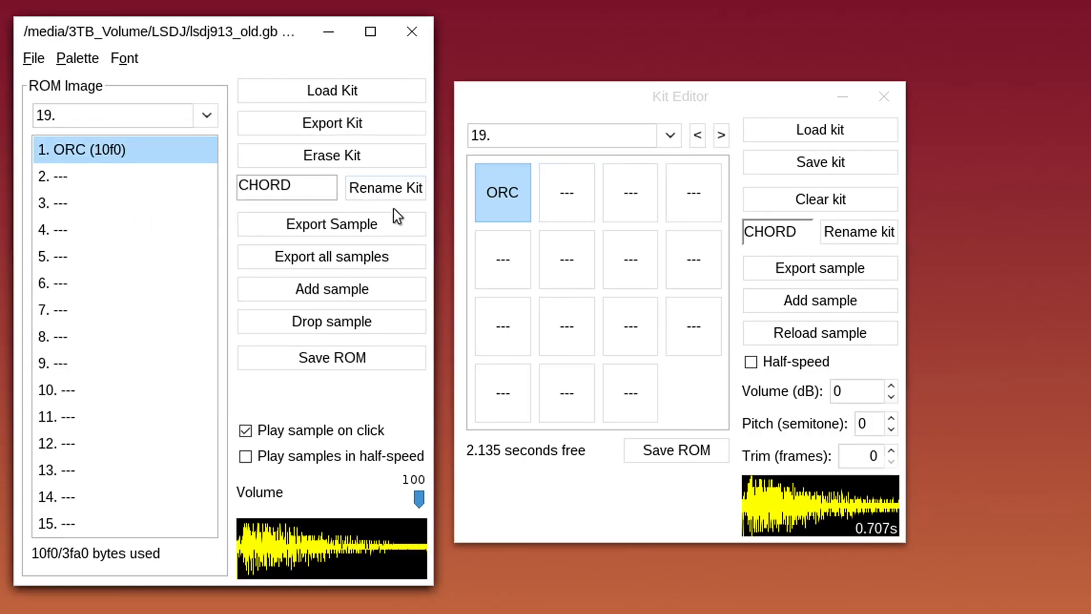
pyautogui.click(502, 194)
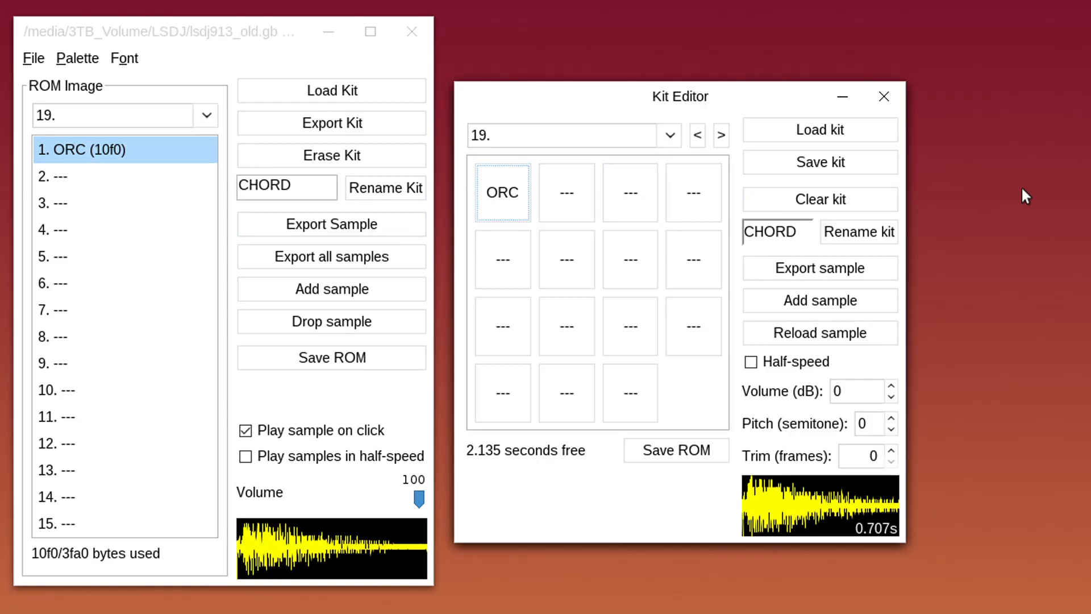
# Raise the ORC sample's volume to 5 dB
pyautogui.click(891, 387)
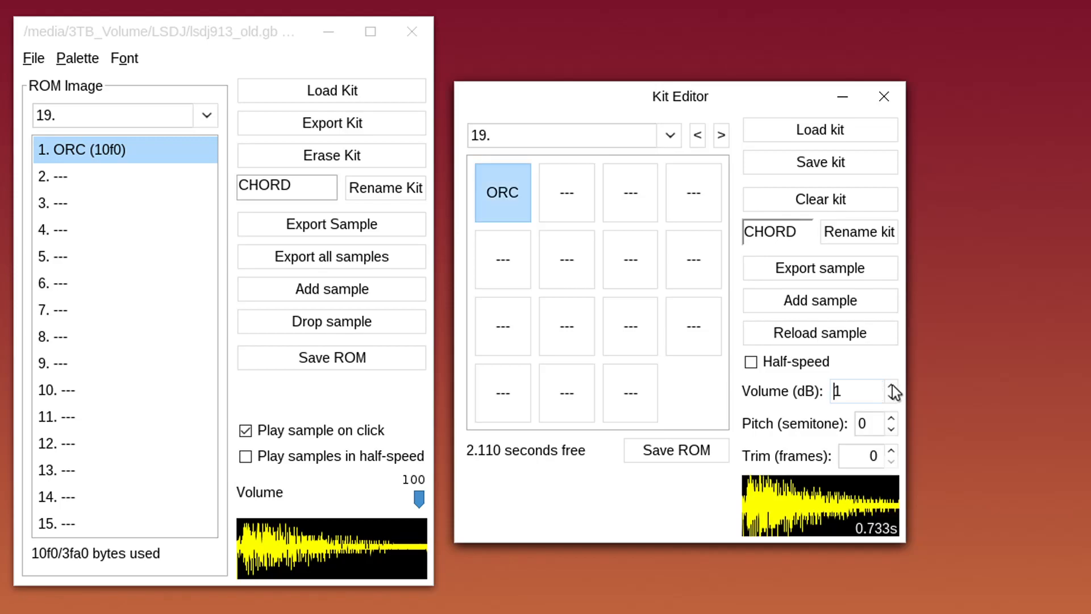
pyautogui.click(891, 387)
pyautogui.click(891, 385)
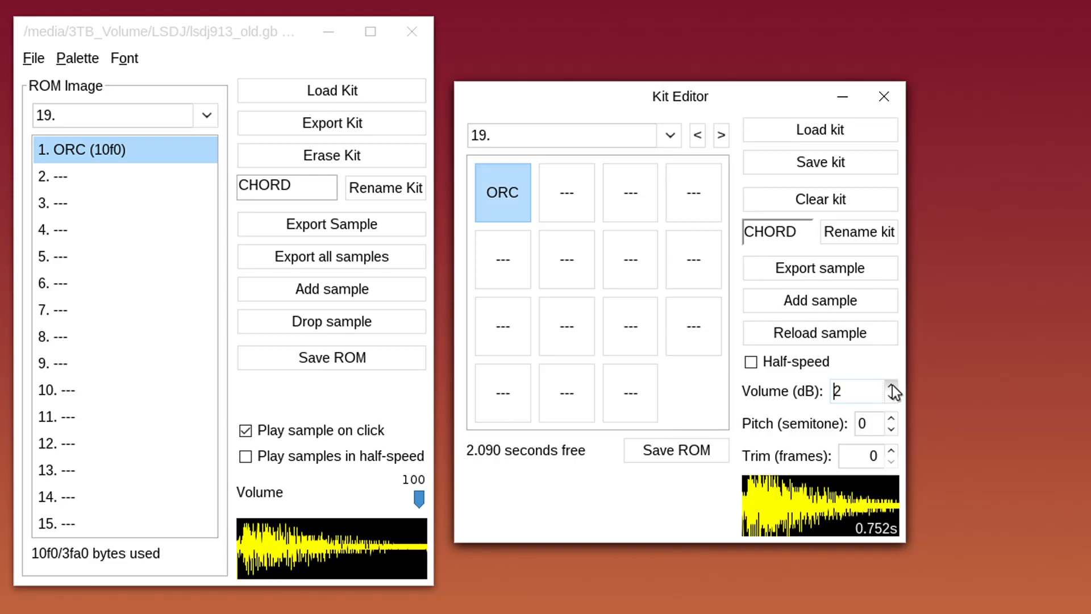
pyautogui.click(891, 386)
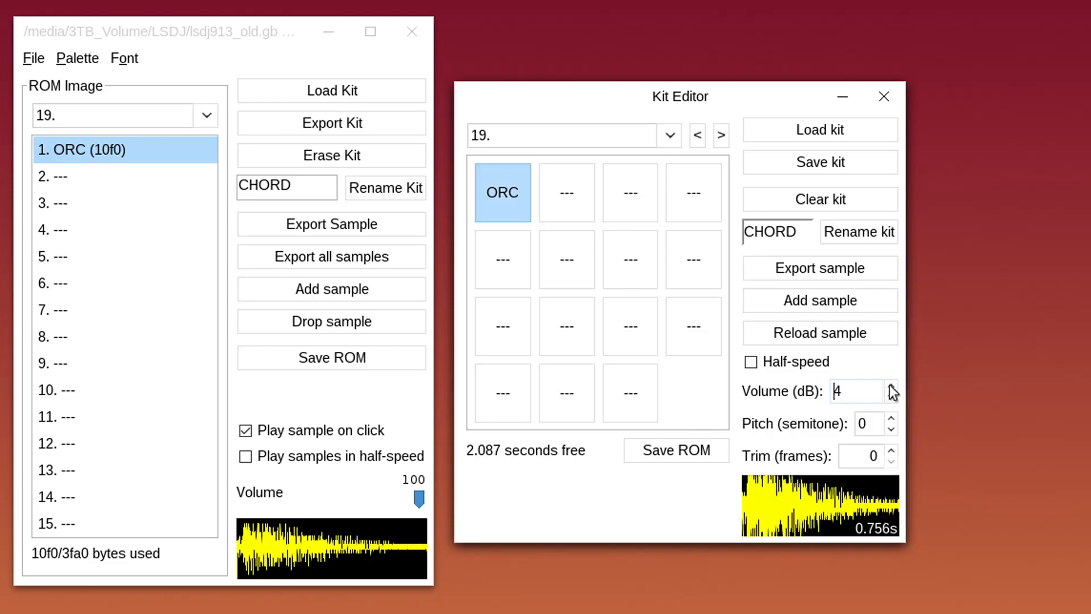
pyautogui.click(891, 386)
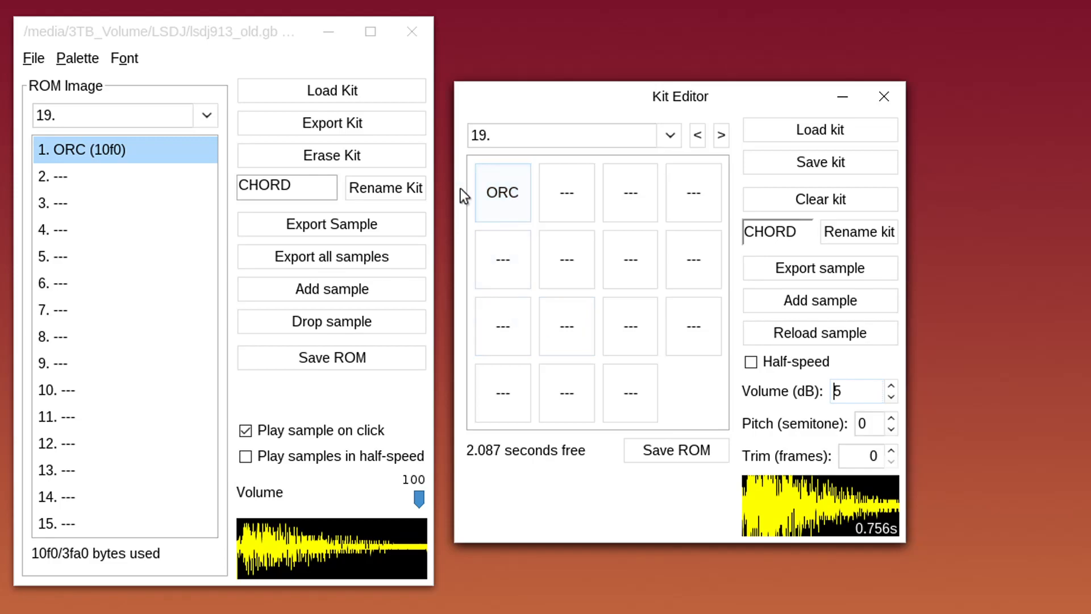
pyautogui.click(122, 151)
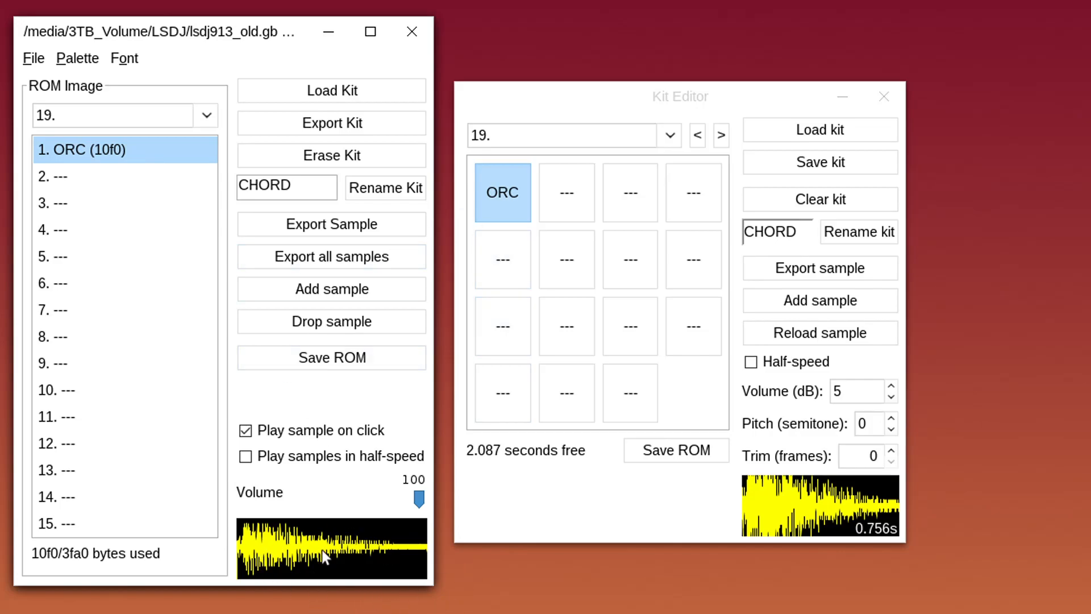
pyautogui.click(504, 202)
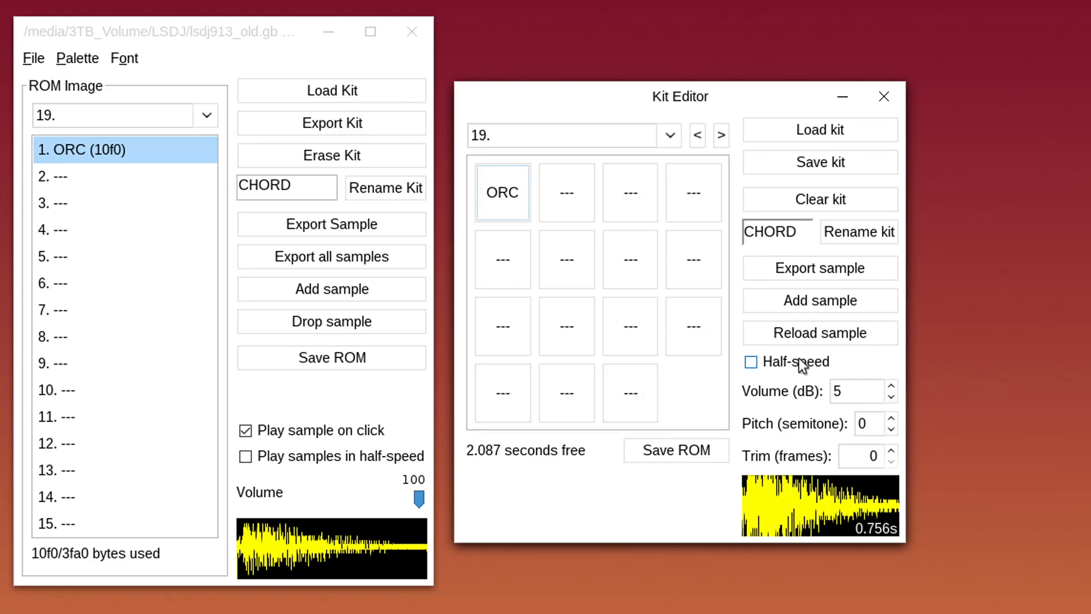
# Turn half-speed on, add the I-K sample as a second pad, and preview it
pyautogui.moveTo(802, 366)
pyautogui.click(810, 367)
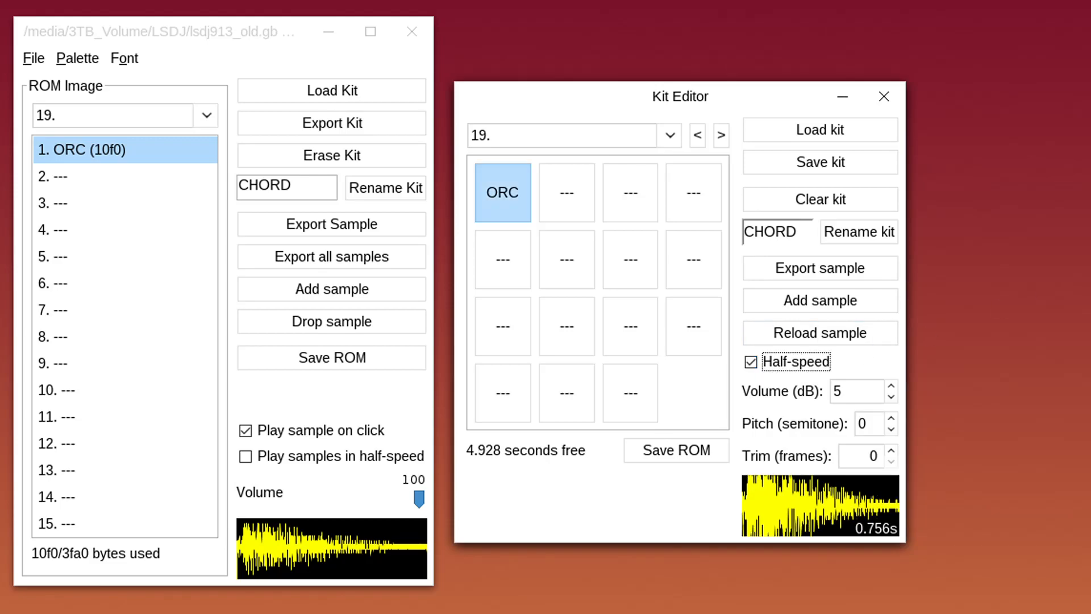
pyautogui.moveTo(1014, 193); pyautogui.dragTo(571, 196)
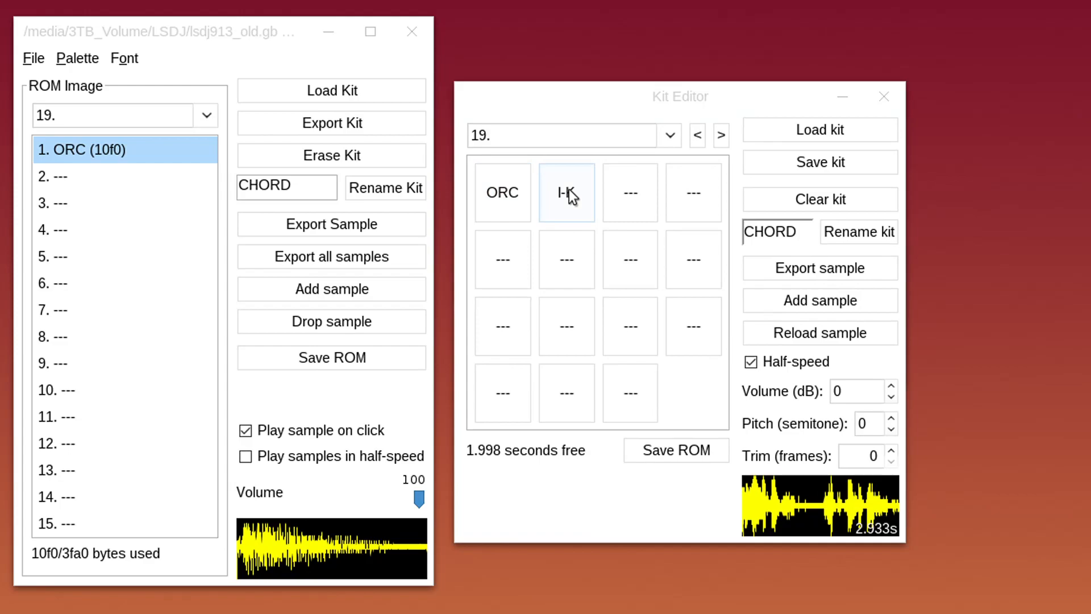
pyautogui.click(568, 189)
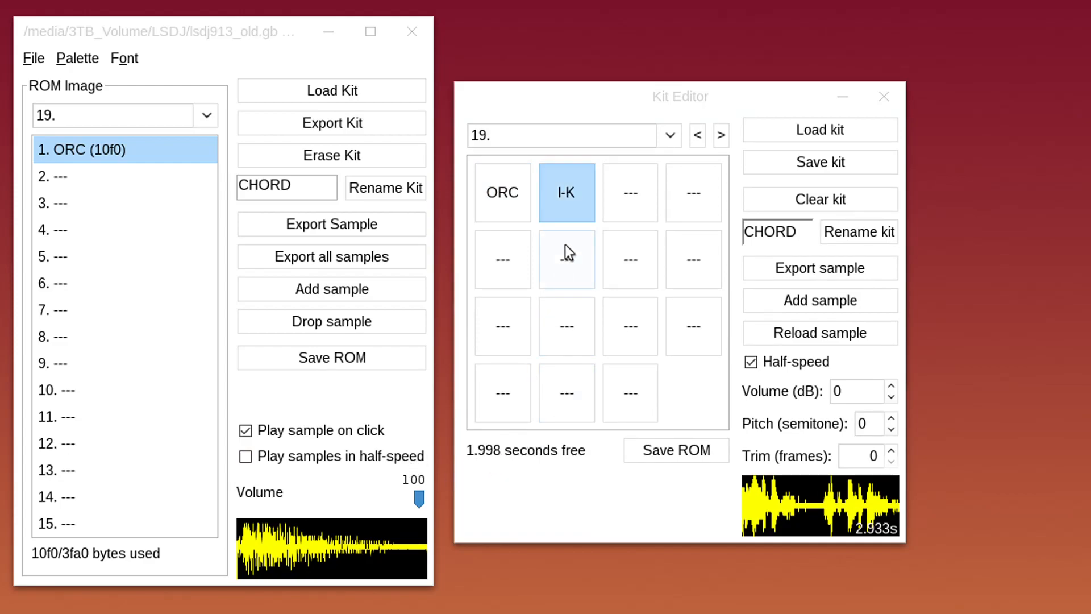
pyautogui.click(824, 365)
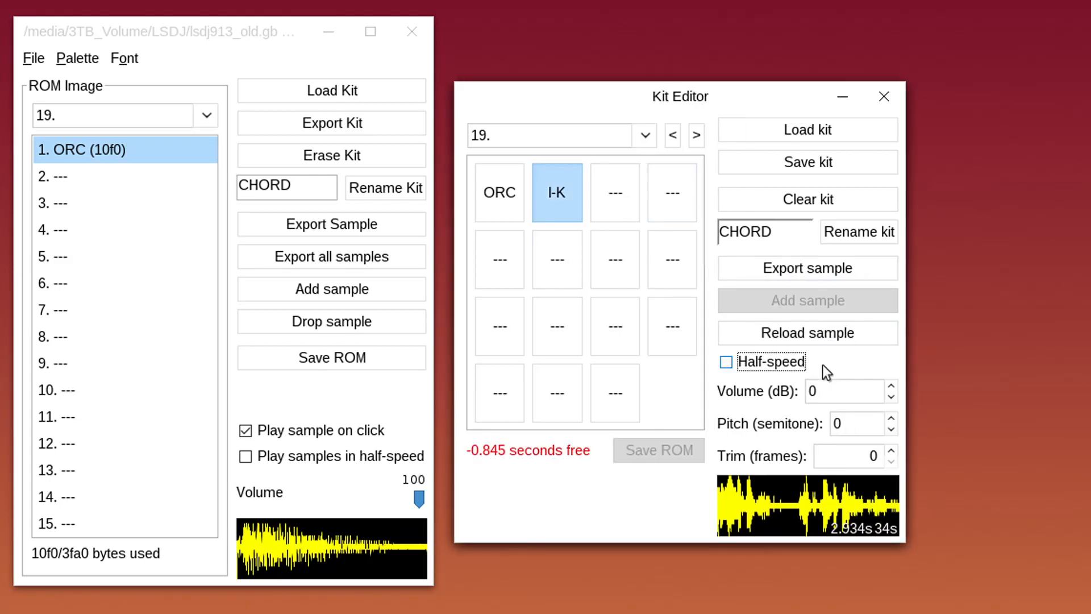
pyautogui.click(565, 190)
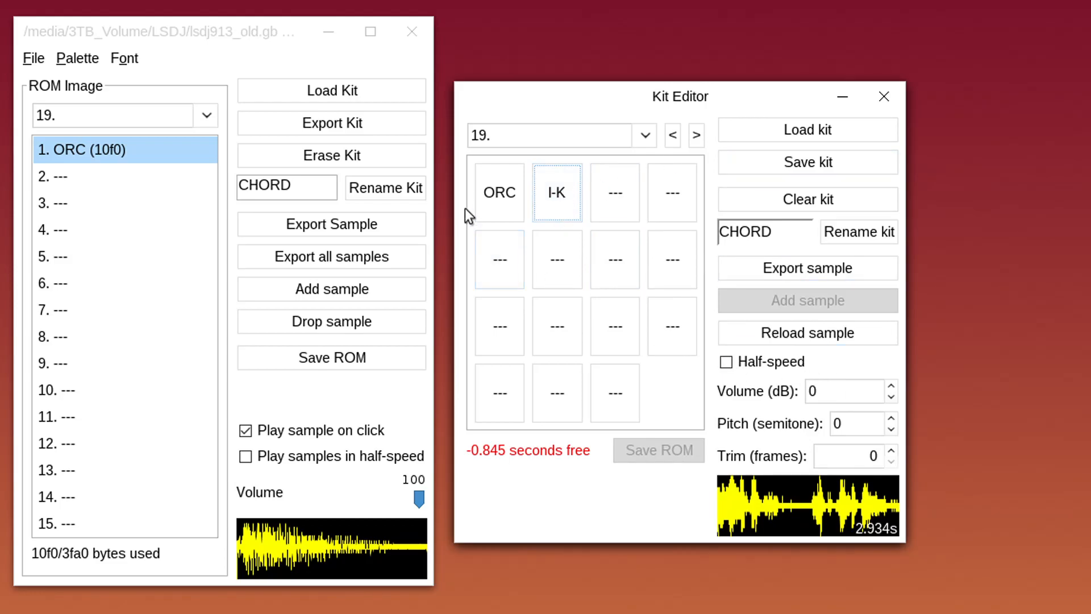
# Re-enable half-speed on the I-K pad, then delete I-K from the kit
pyautogui.click(510, 188)
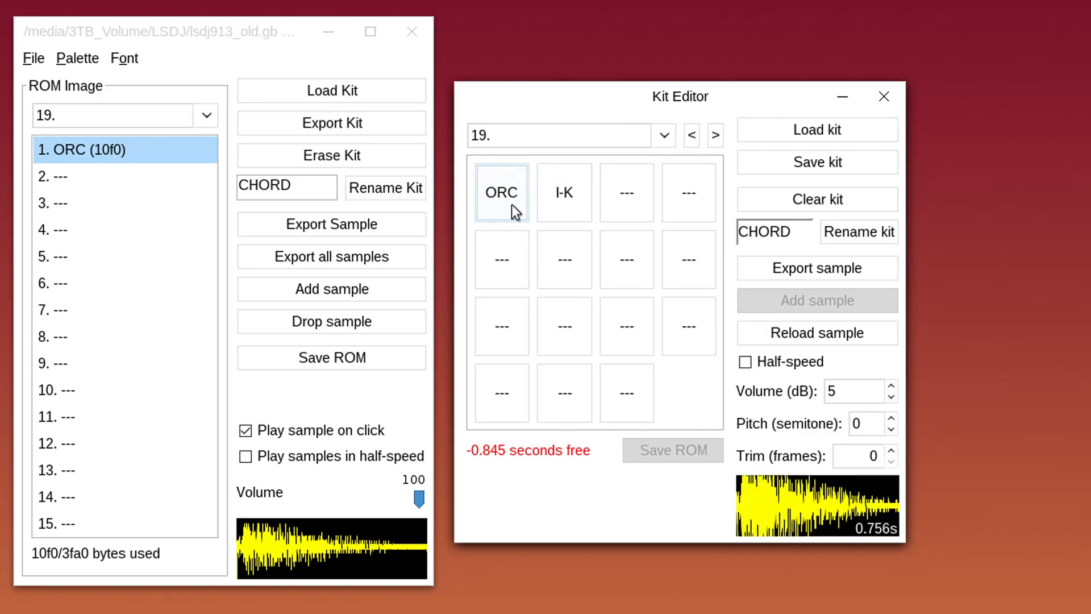
pyautogui.click(565, 198)
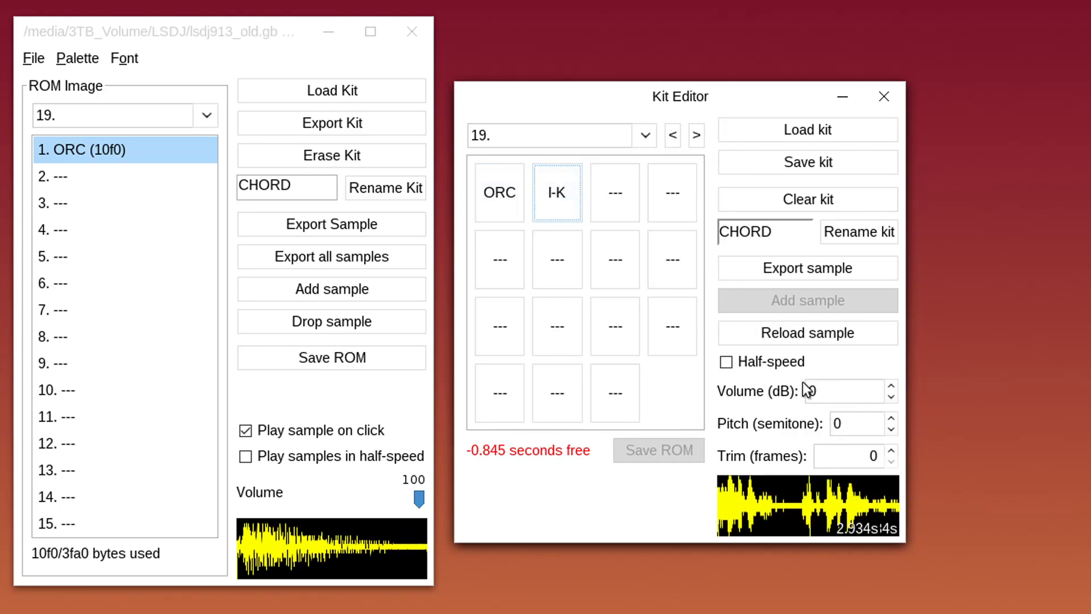
pyautogui.click(798, 361)
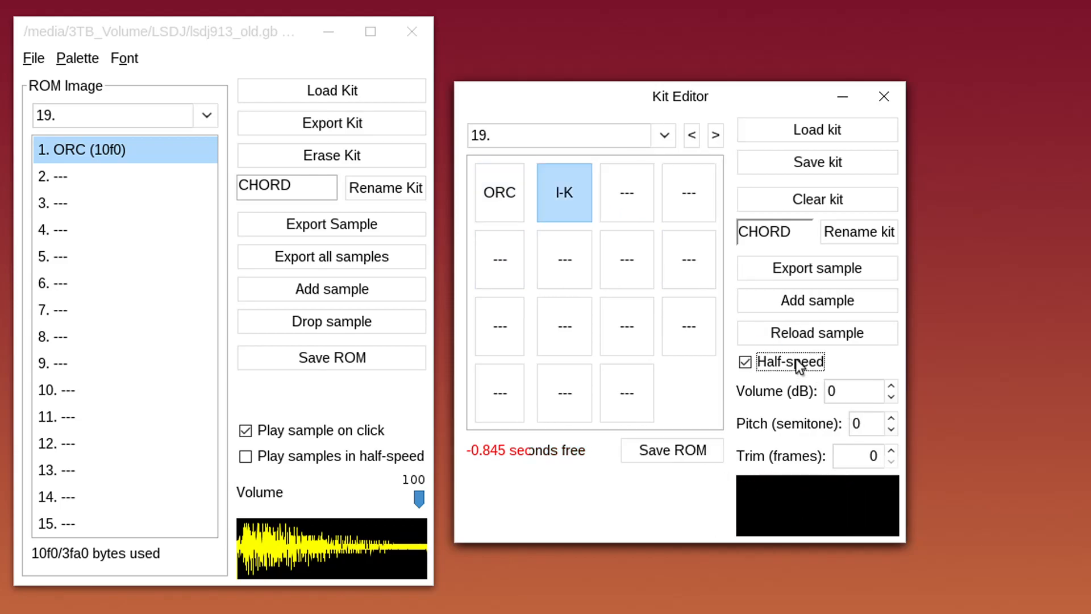
pyautogui.rightClick(579, 208)
pyautogui.click(616, 253)
# Delete the old ORC pad, turn half-speed off, and drop a new ORC sample on pad 1
pyautogui.rightClick(514, 187)
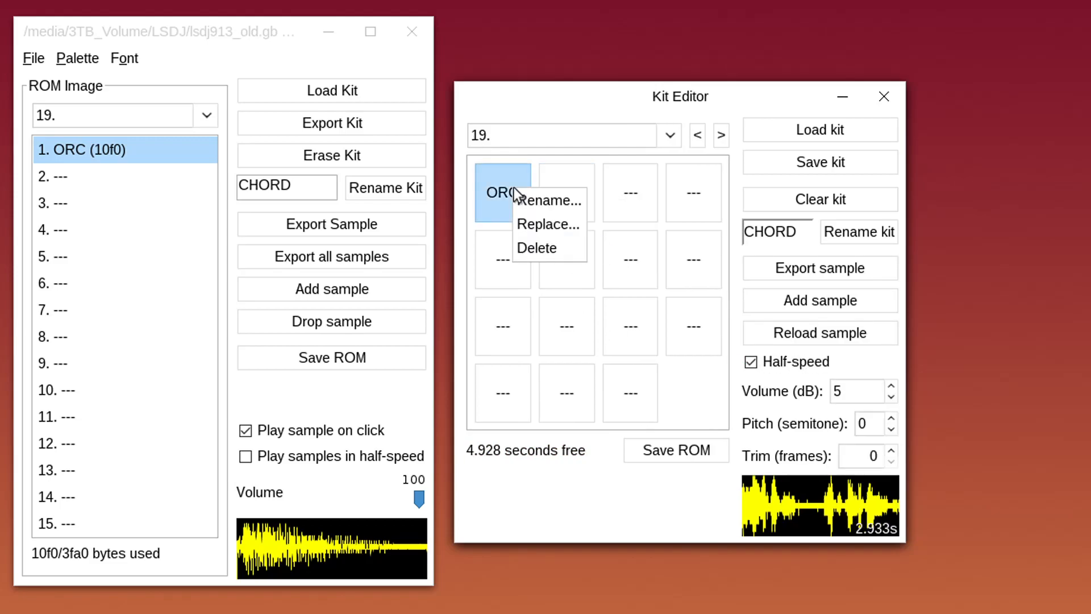
pyautogui.click(547, 250)
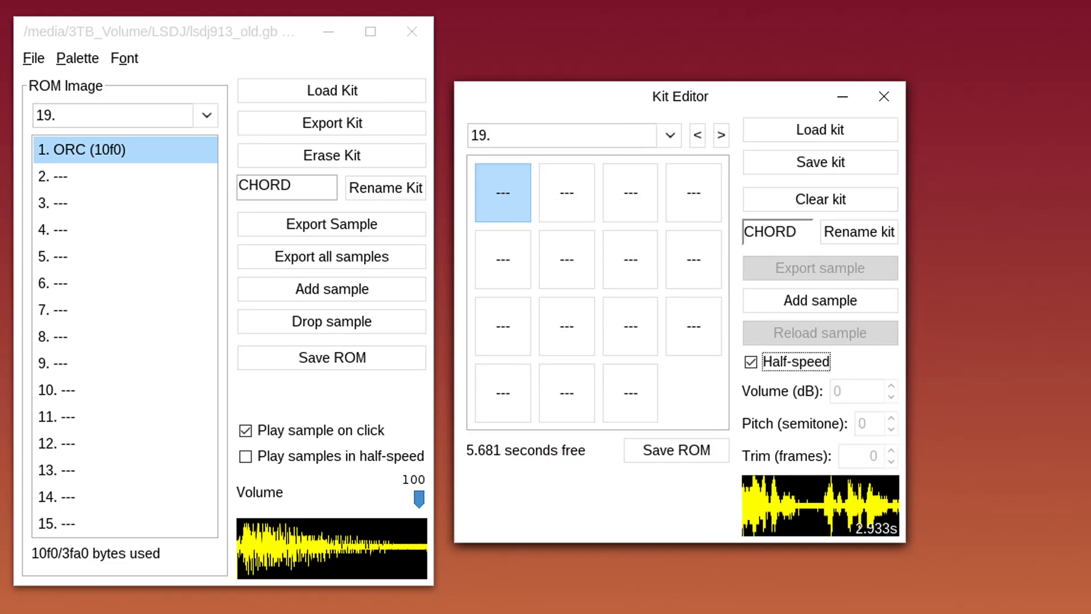
pyautogui.click(820, 301)
pyautogui.click(798, 364)
pyautogui.moveTo(798, 296); pyautogui.dragTo(503, 192)
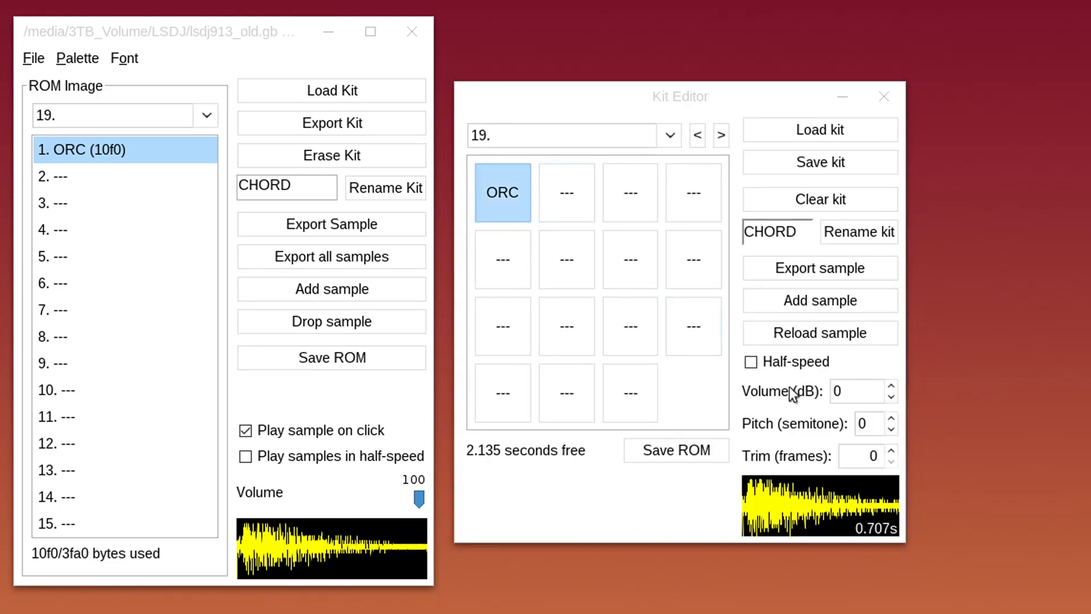
# Set the new sample's volume to 5 dB and trim to 50 frames, then audition it
pyautogui.click(863, 392)
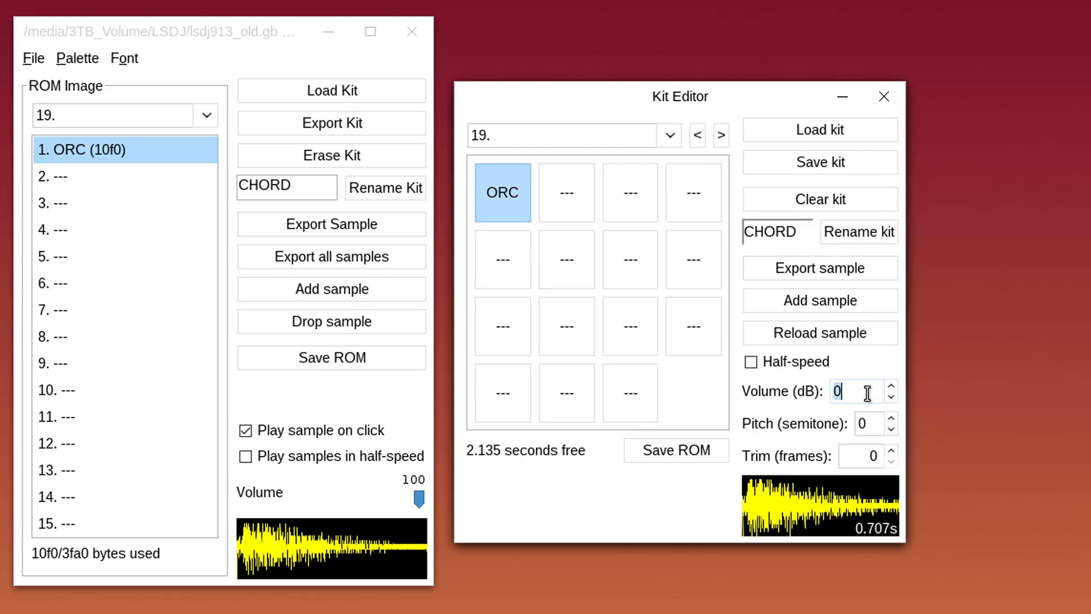
pyautogui.write('5')
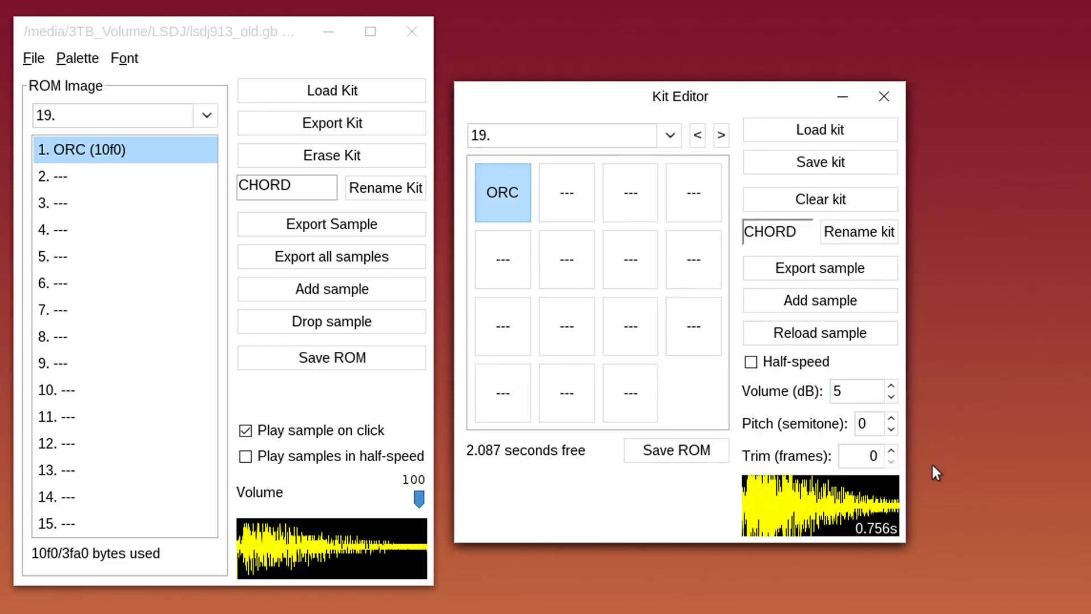
pyautogui.click(865, 457)
pyautogui.write('50')
pyautogui.press('Tab')
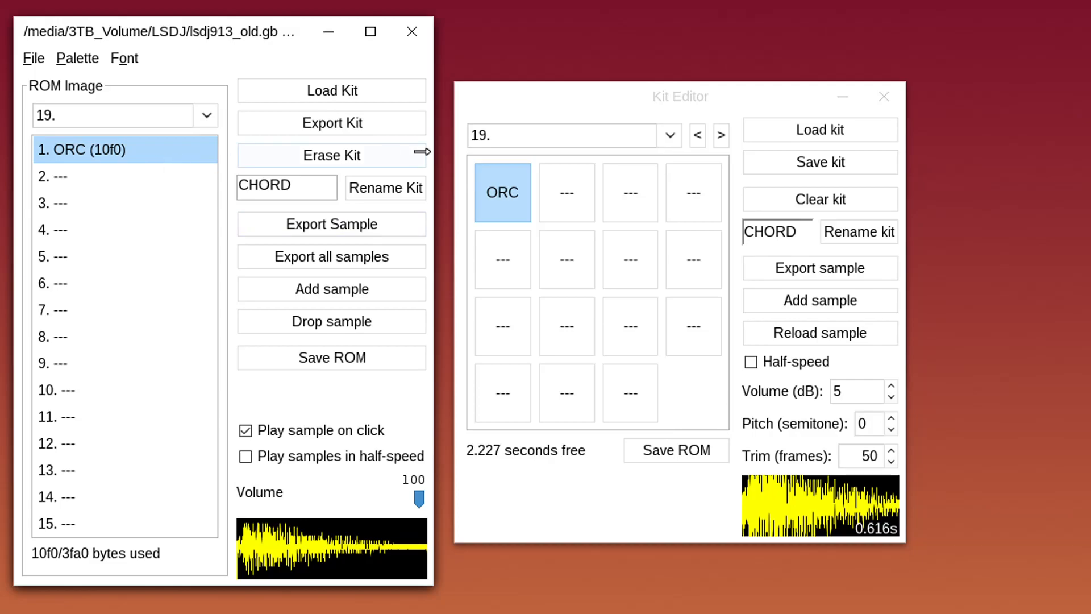
pyautogui.click(503, 200)
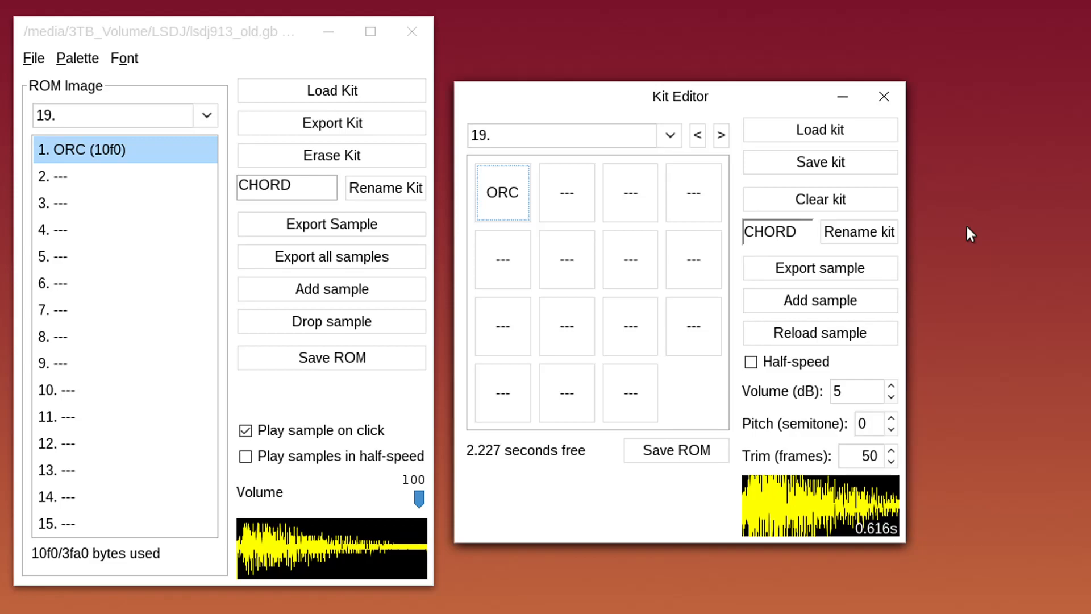
pyautogui.moveTo(223, 34); pyautogui.dragTo(230, 613)
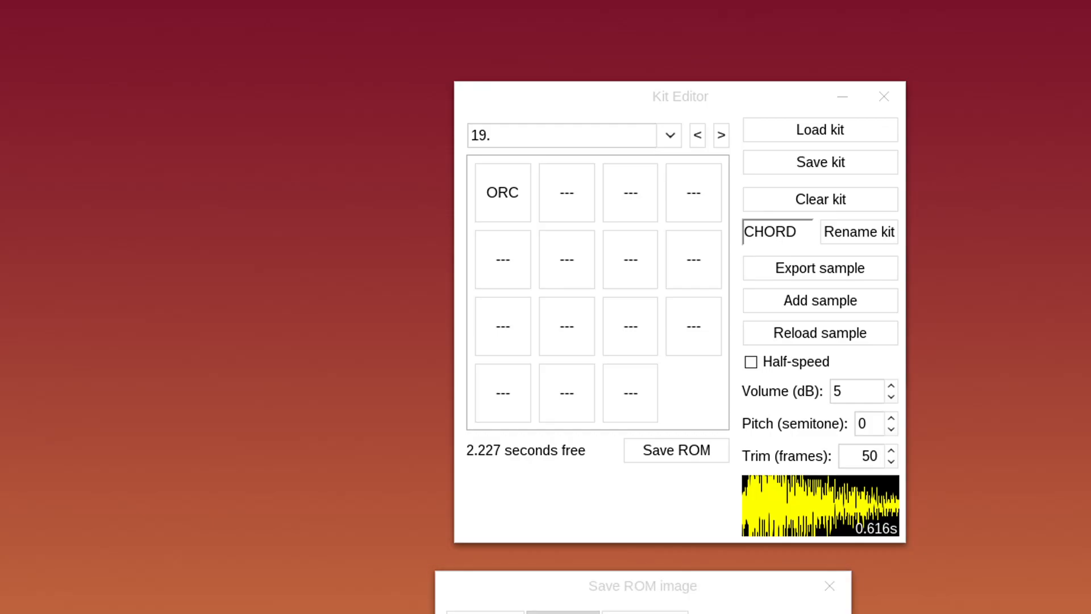
# Dismiss the Save ROM image dialog and close the Kit Editor
pyautogui.press('Return')
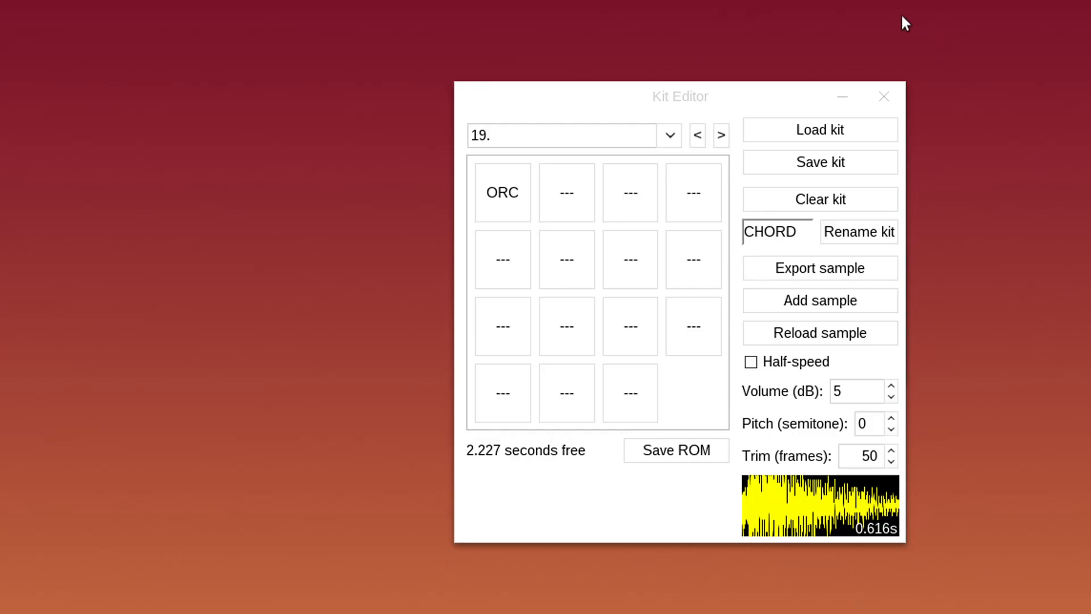
pyautogui.click(881, 105)
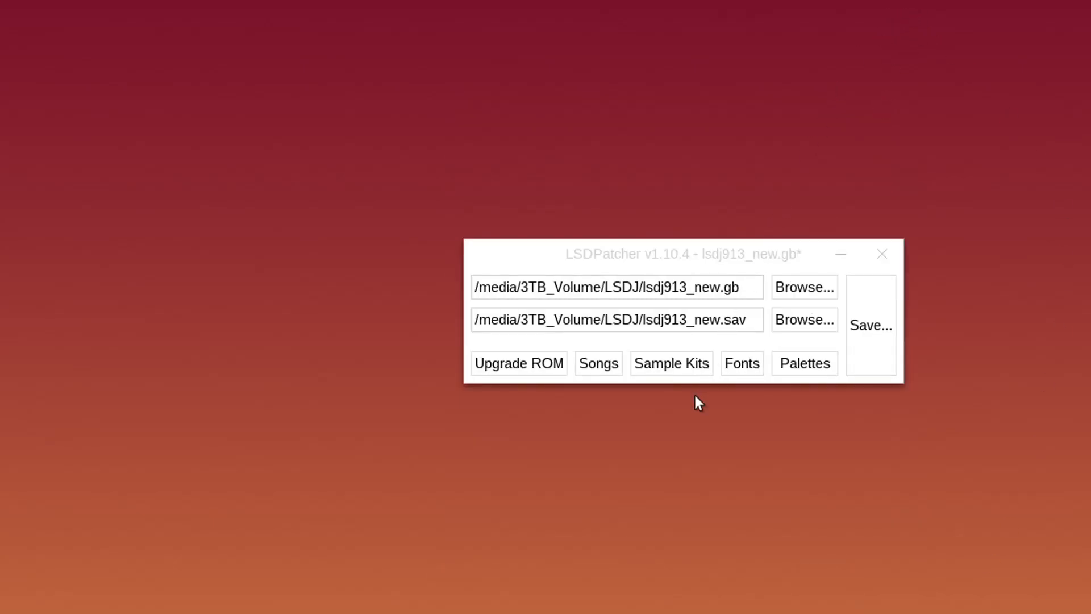
# Open the Font Editor, switch to the ZERO font, and show its graphics characters
pyautogui.click(741, 363)
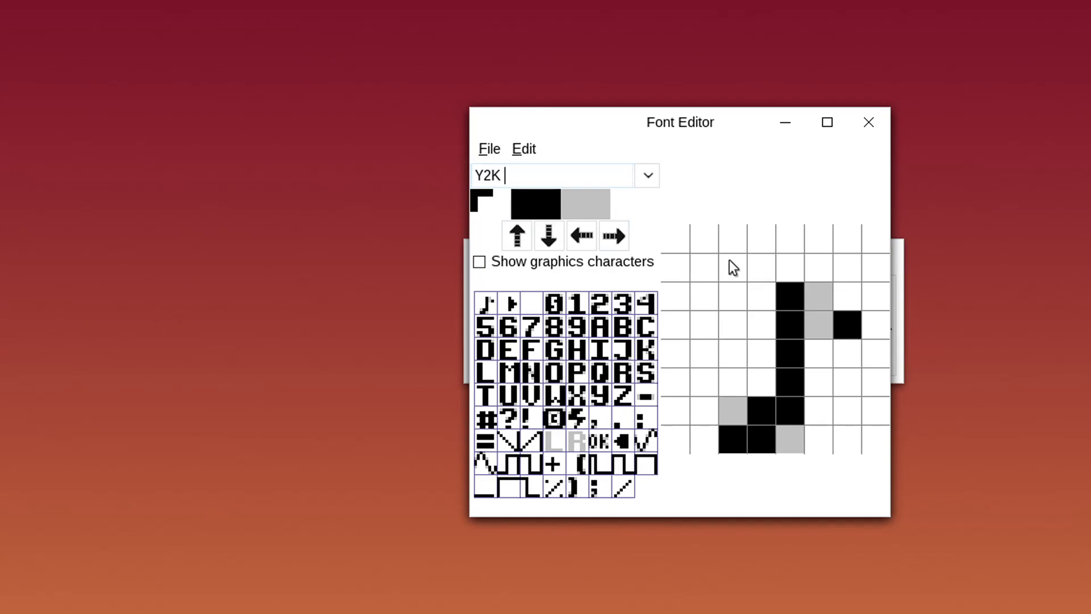
pyautogui.moveTo(705, 295)
pyautogui.mouseDown()
pyautogui.moveTo(748, 288)
pyautogui.moveTo(712, 274)
pyautogui.moveTo(737, 309)
pyautogui.mouseUp()
pyautogui.click(634, 215)
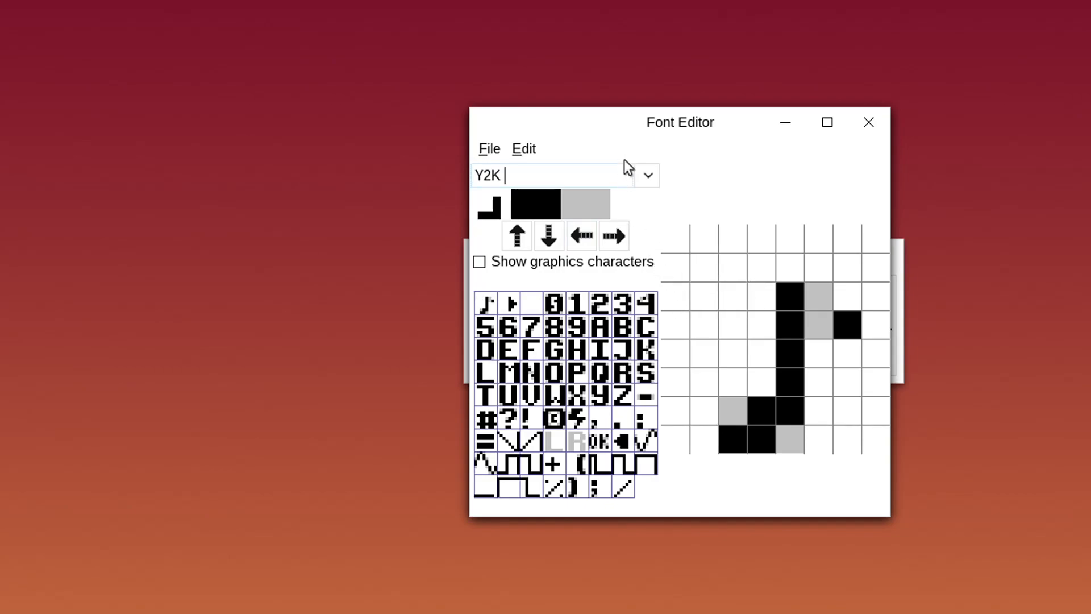
pyautogui.click(648, 177)
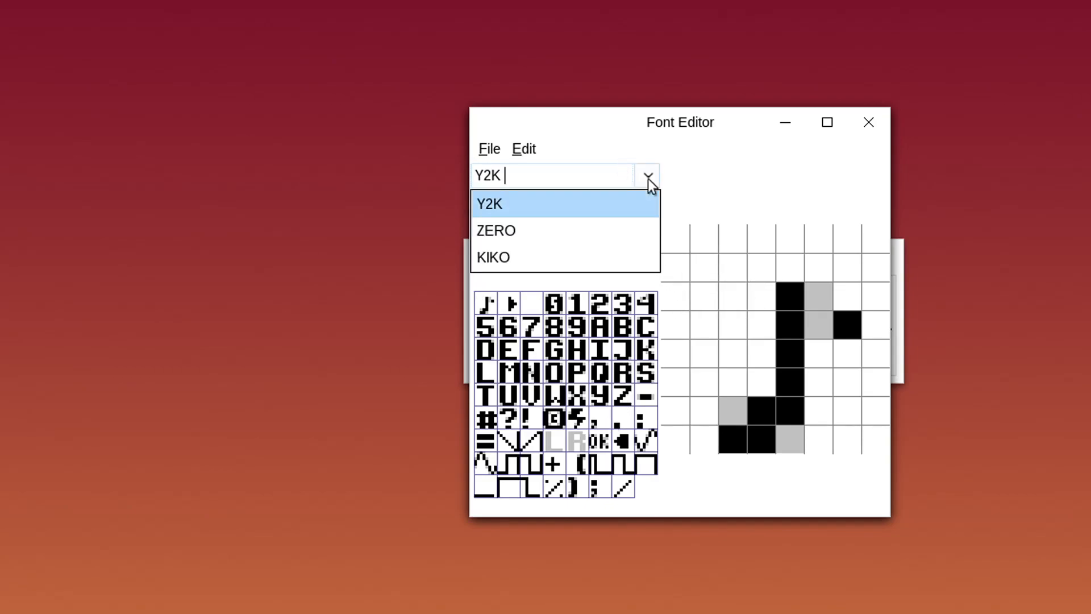
pyautogui.click(607, 228)
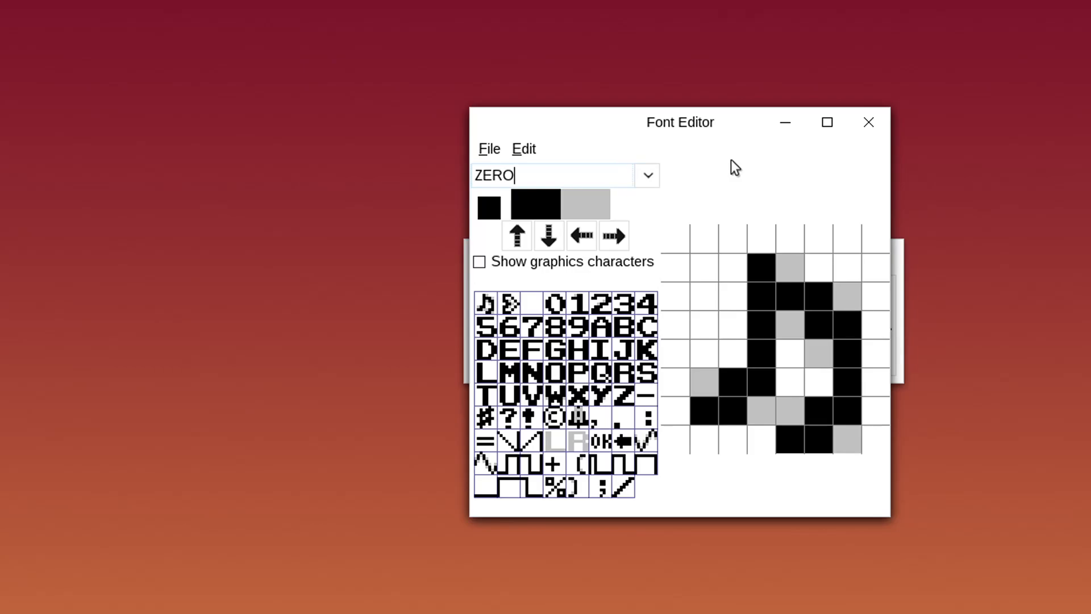
pyautogui.click(604, 267)
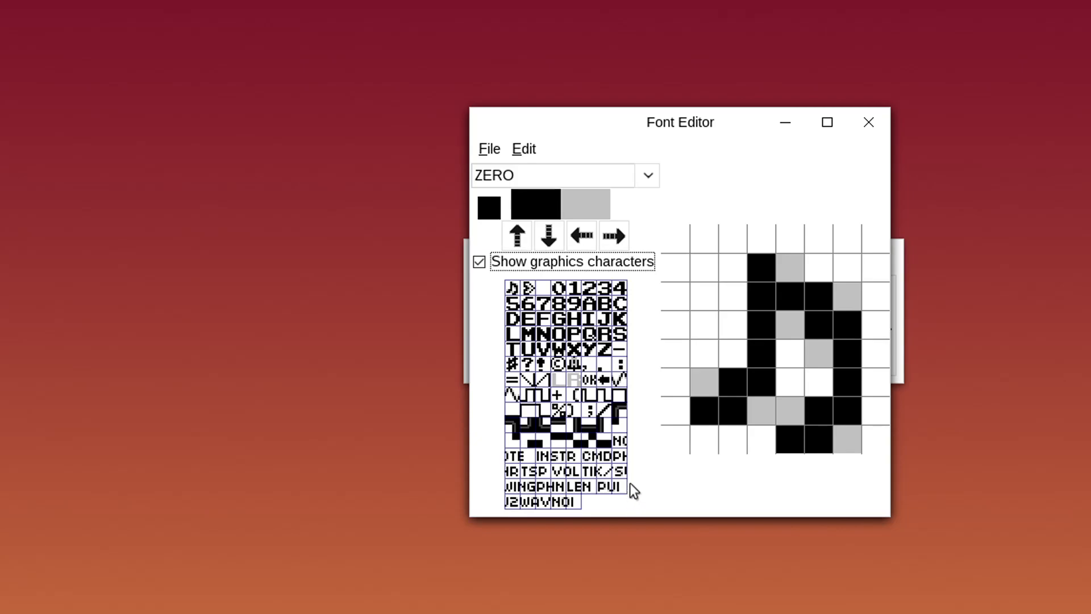
# Inspect the P, R and several block graphics glyphs in the ZERO font grid
pyautogui.click(543, 466)
pyautogui.click(544, 458)
pyautogui.click(569, 458)
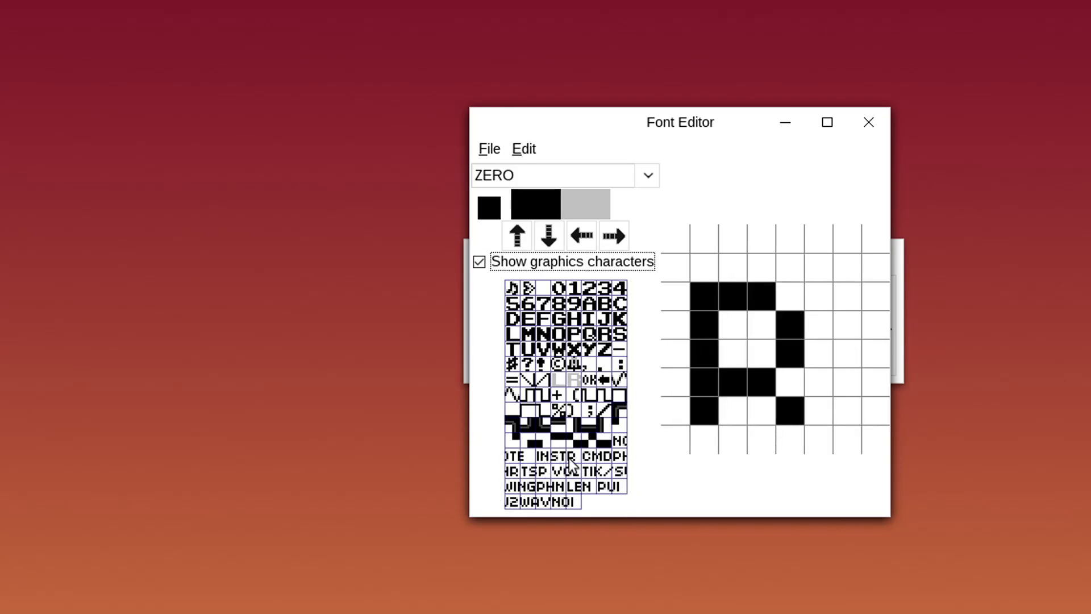
pyautogui.click(582, 427)
pyautogui.click(595, 424)
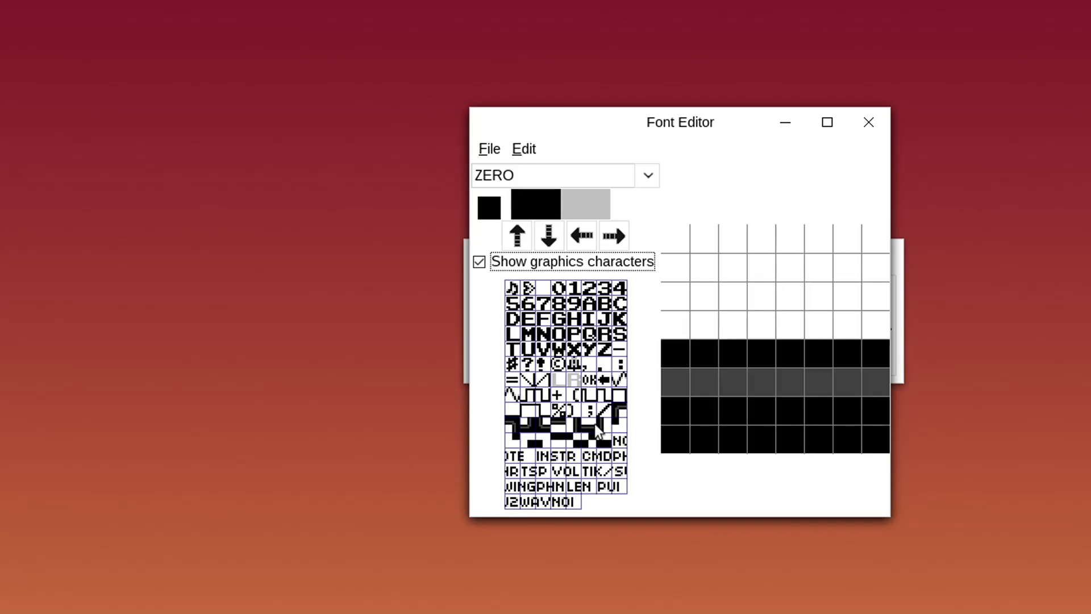
pyautogui.click(547, 444)
pyautogui.click(547, 442)
pyautogui.click(556, 440)
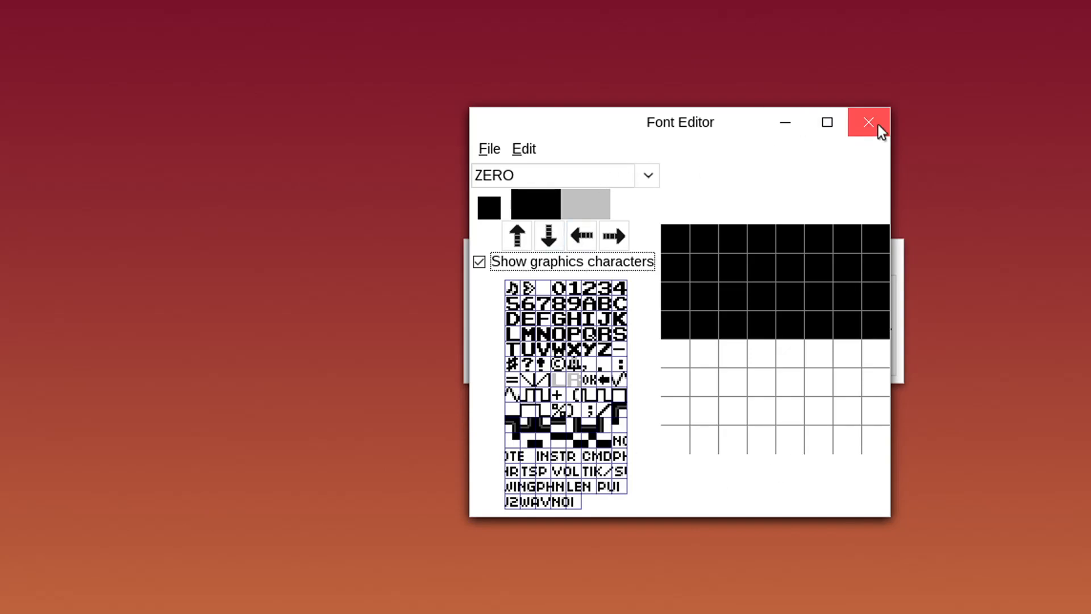
# Open and dismiss the font file options, then close the Font Editor
pyautogui.click(488, 148)
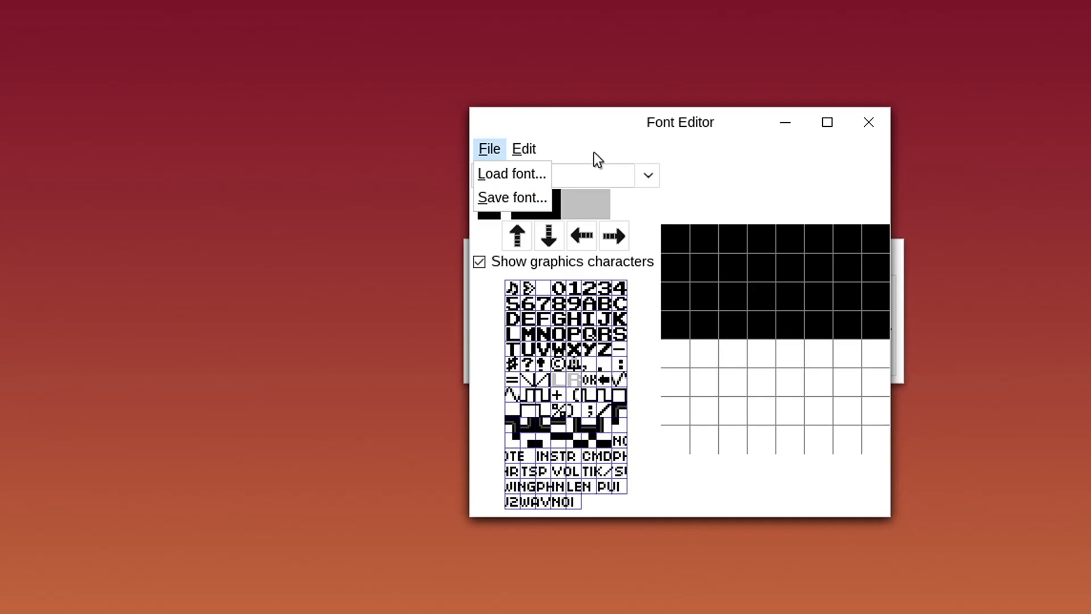
pyautogui.click(633, 128)
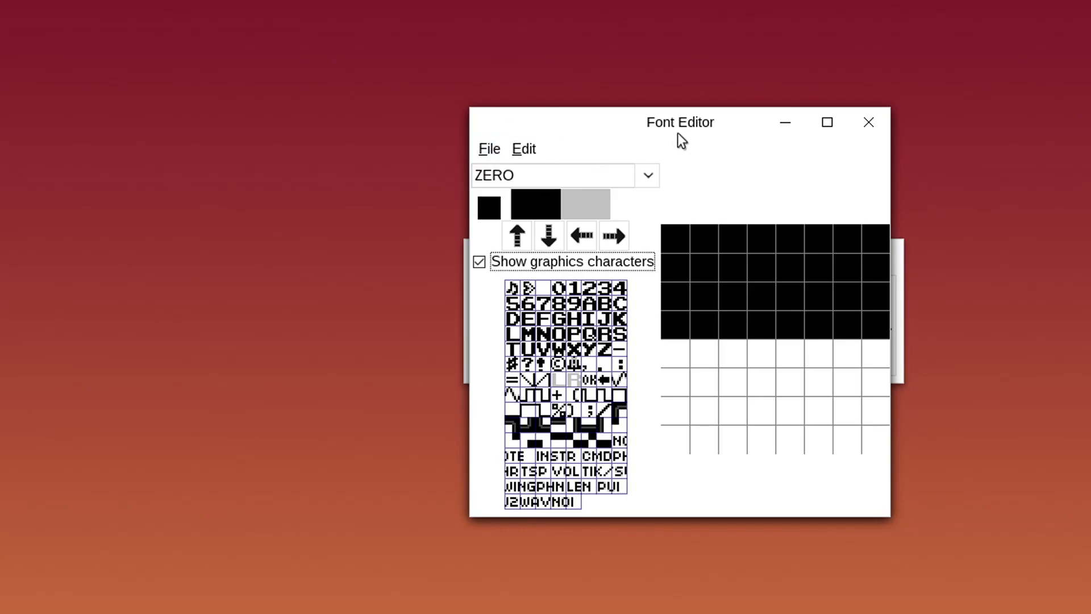
pyautogui.click(880, 128)
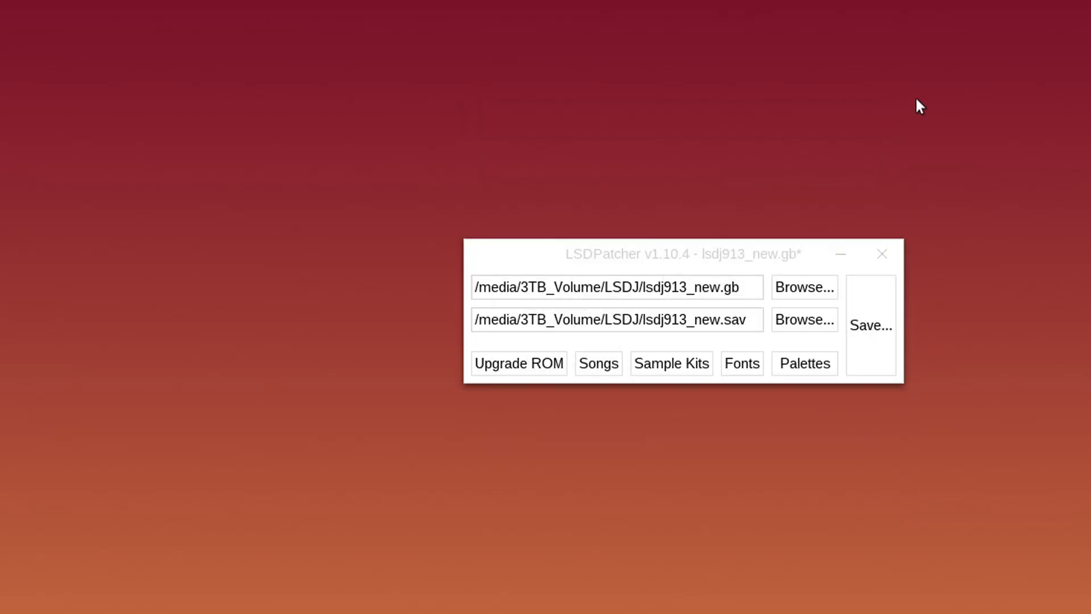
# Open the Palette Editor on AMI, inspect its colour swatches, and enable Raw preview
pyautogui.click(820, 367)
pyautogui.moveTo(928, 138); pyautogui.dragTo(790, 150)
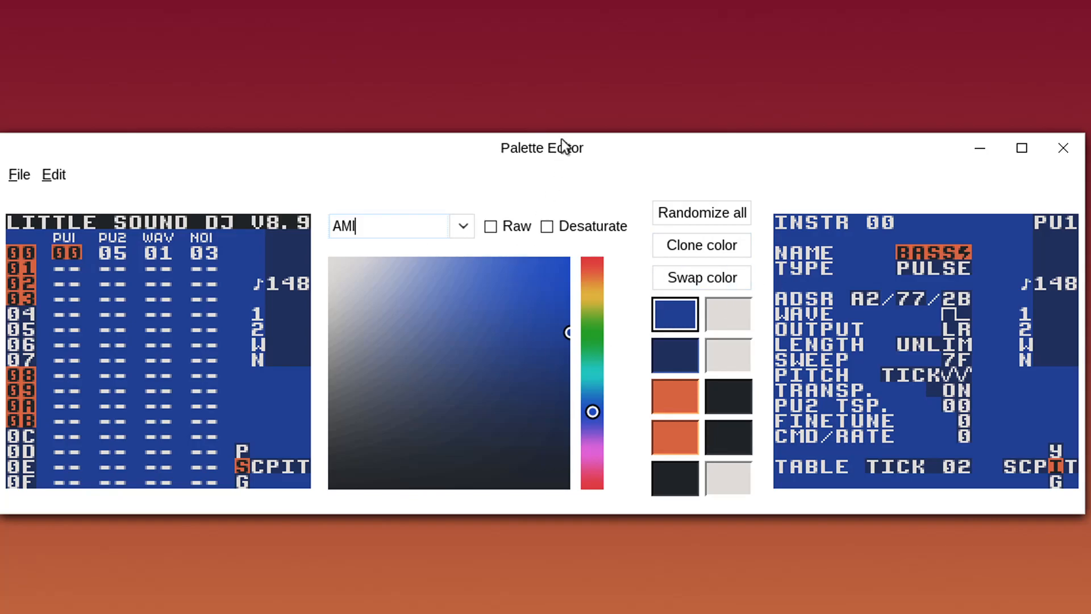
pyautogui.click(734, 321)
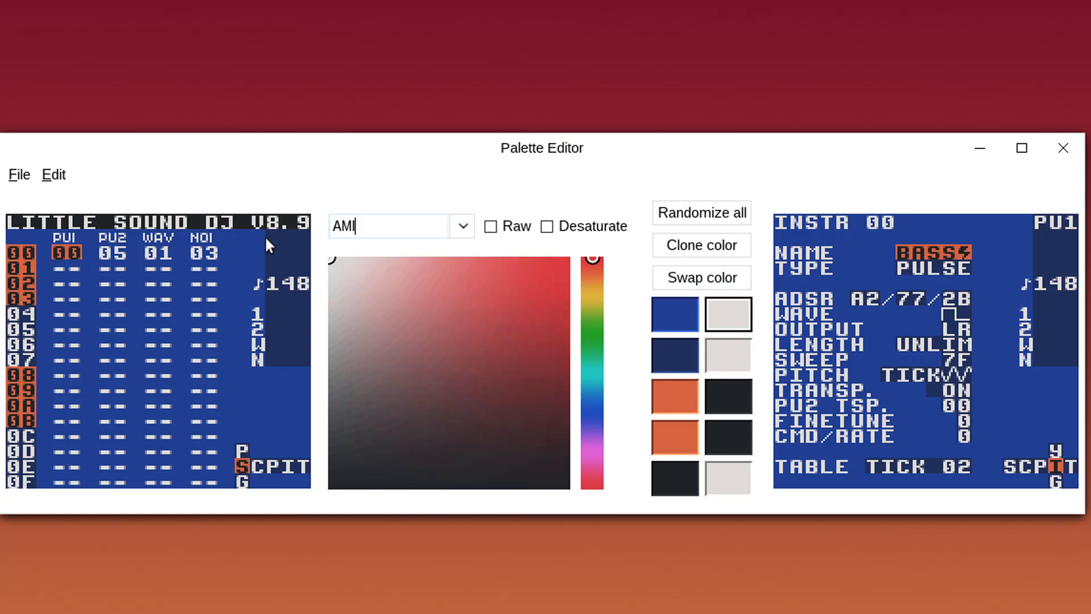
pyautogui.click(288, 253)
pyautogui.click(246, 219)
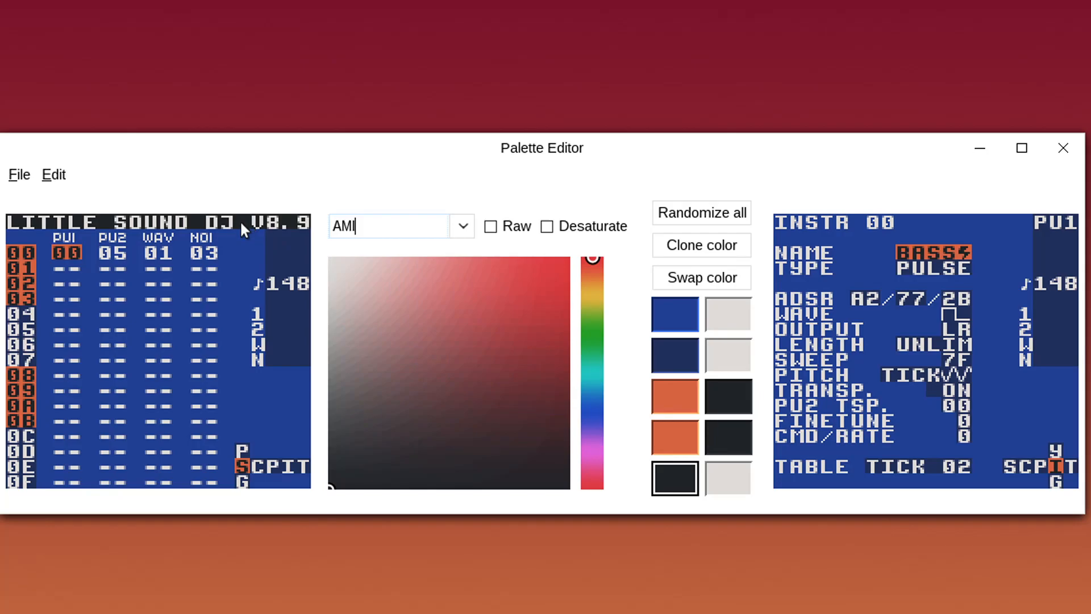
pyautogui.click(64, 258)
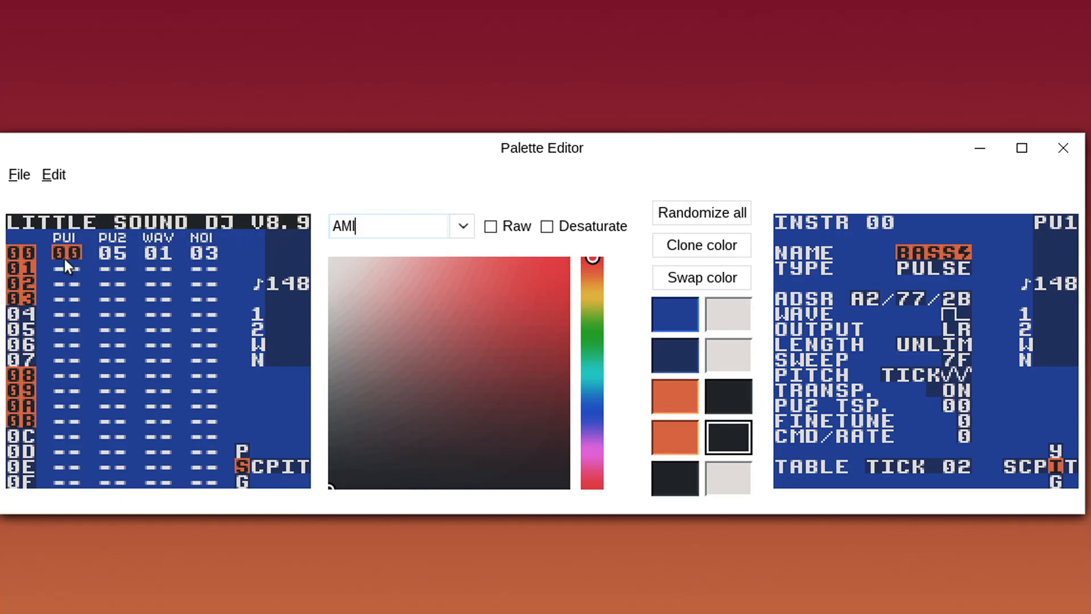
pyautogui.click(20, 284)
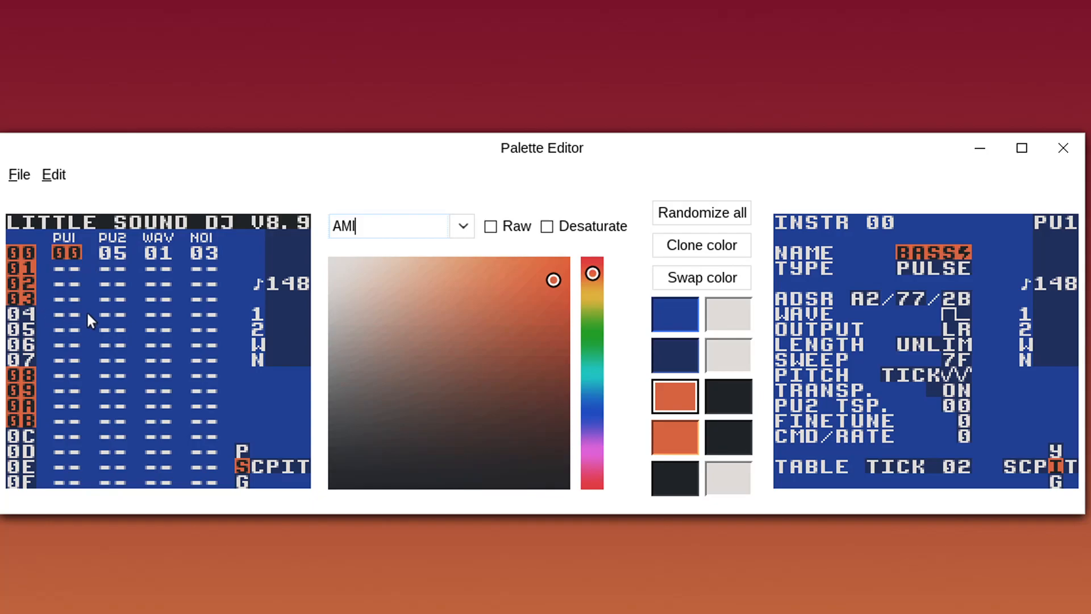
pyautogui.click(98, 287)
pyautogui.click(111, 224)
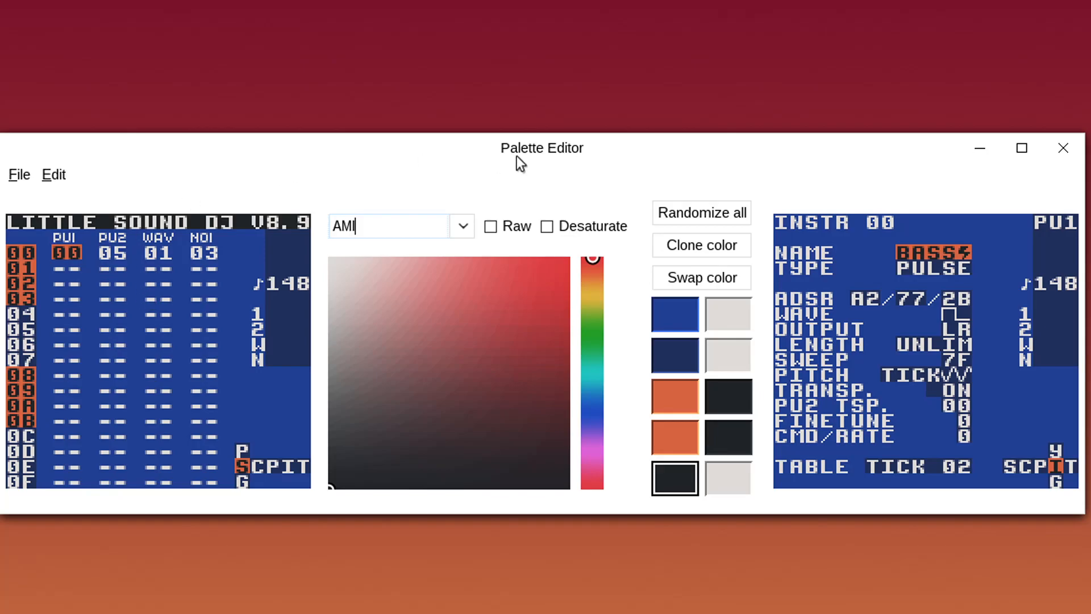
pyautogui.click(510, 227)
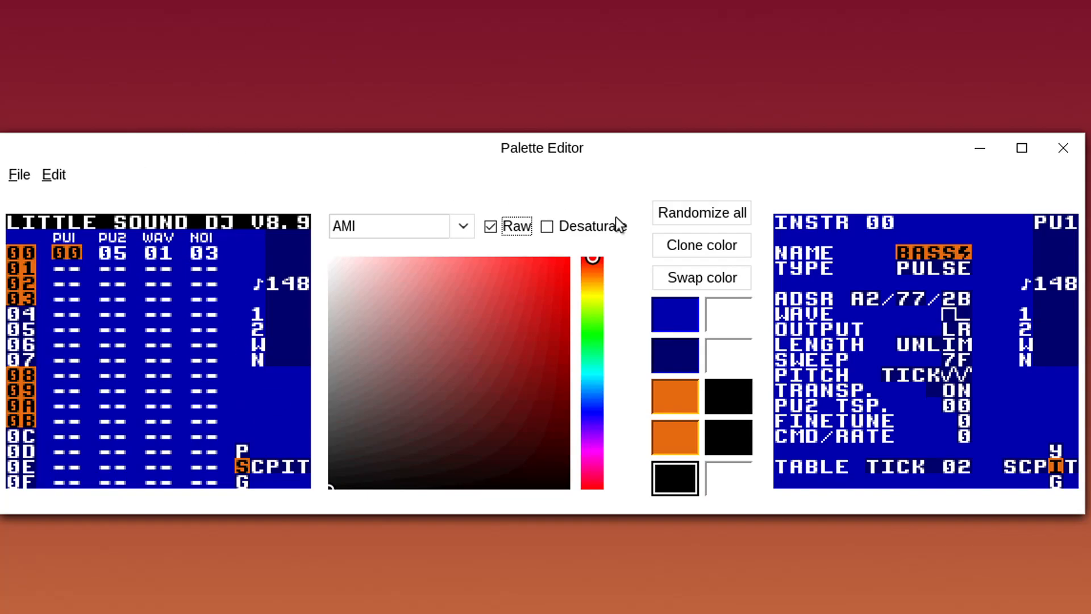
# Turn Raw colours off, then clone and swap the blue colour into neighbouring slots
pyautogui.click(595, 227)
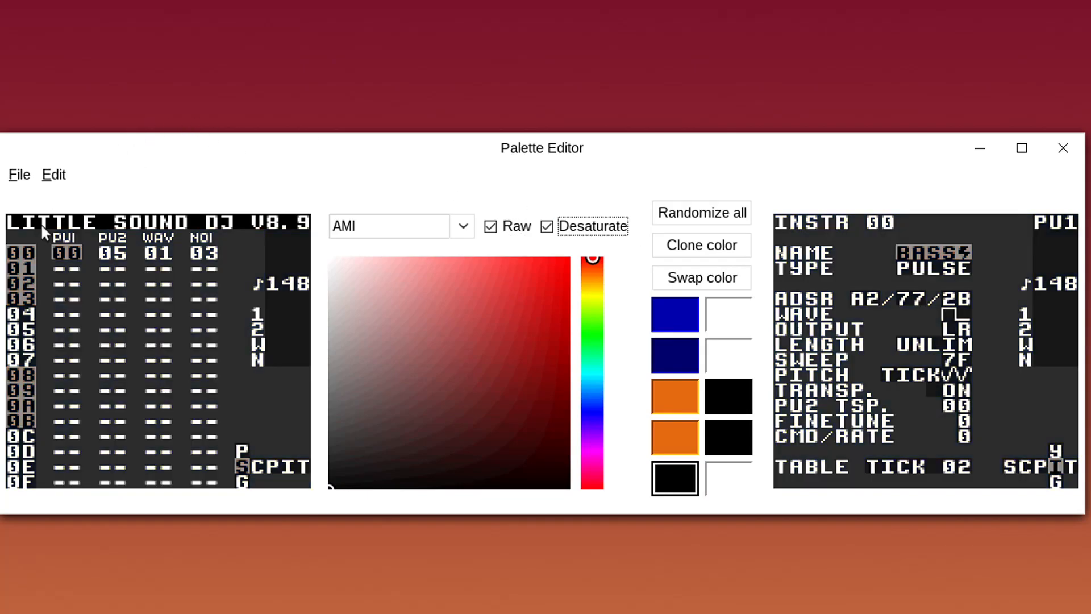
pyautogui.click(514, 227)
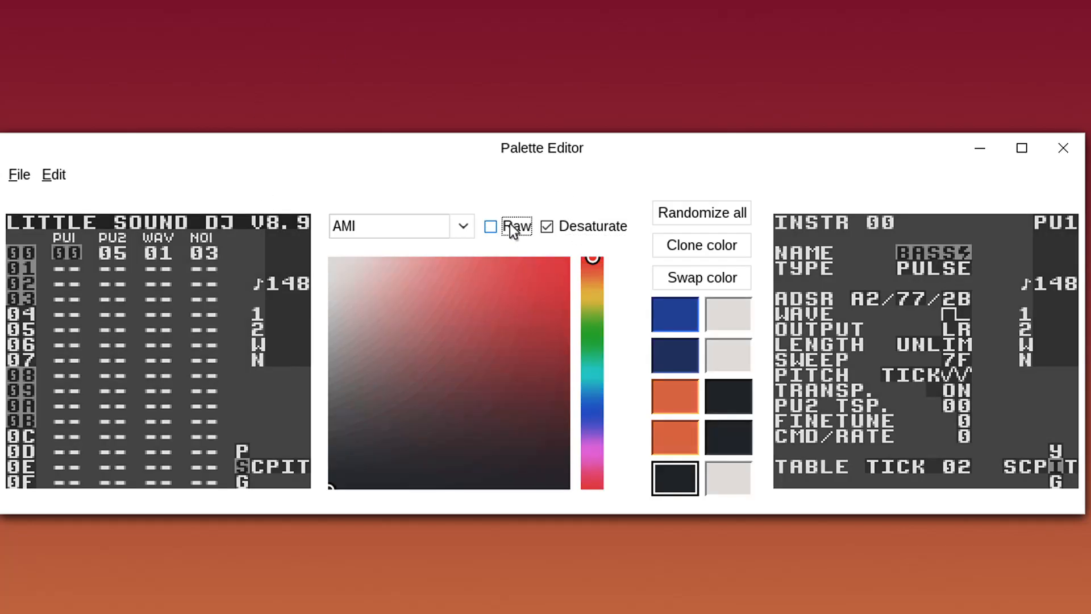
pyautogui.click(572, 234)
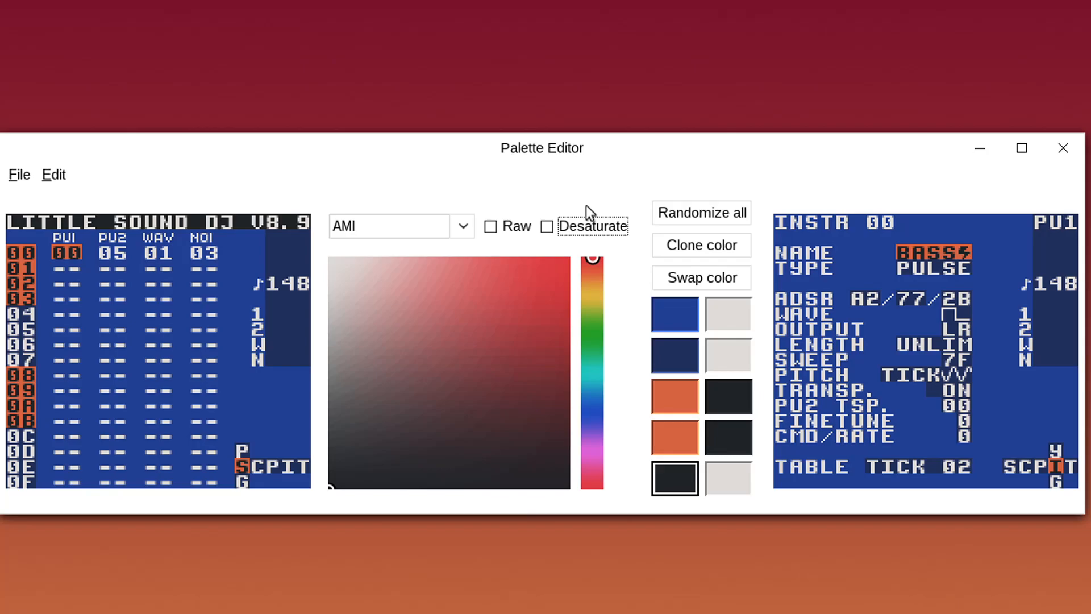
pyautogui.click(673, 315)
pyautogui.click(698, 250)
pyautogui.click(732, 310)
pyautogui.click(727, 267)
pyautogui.click(729, 359)
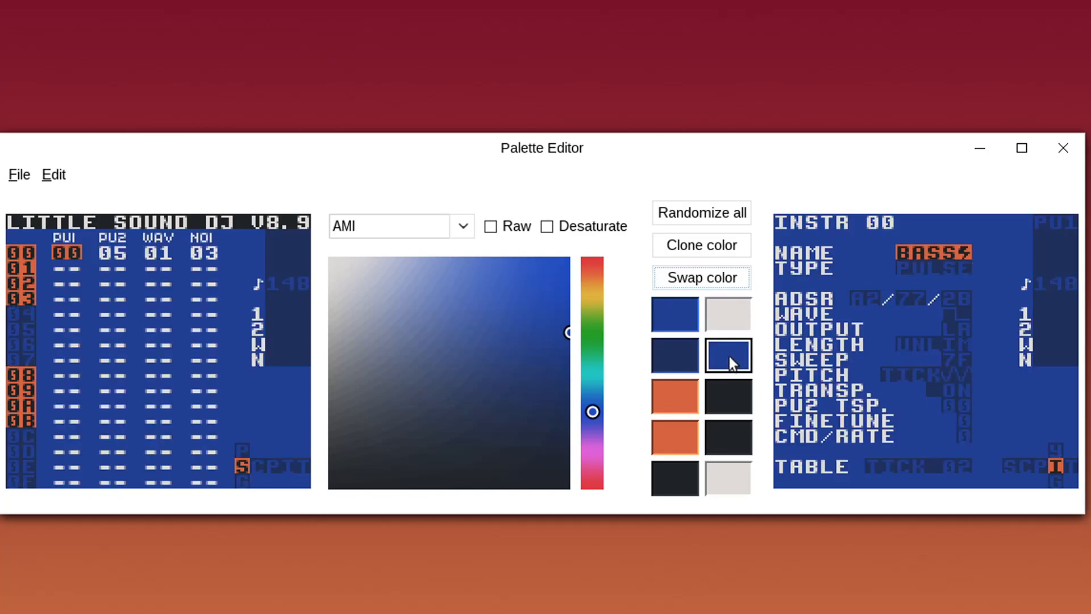
# Randomize the whole palette repeatedly until a blue, teal and pink scheme appears
pyautogui.click(706, 215)
pyautogui.click(707, 215)
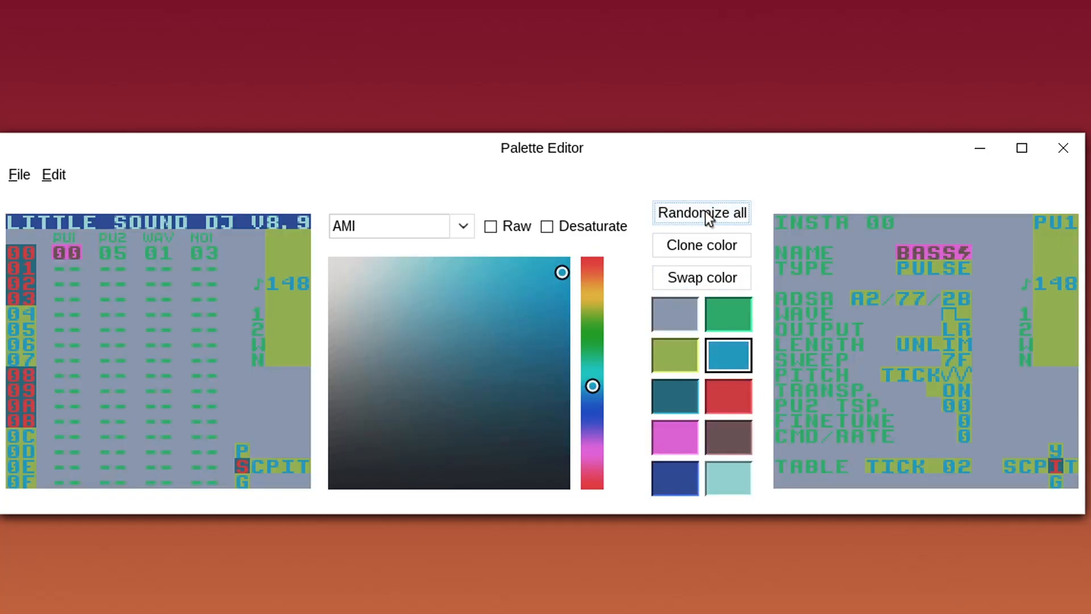
pyautogui.click(707, 214)
pyautogui.click(707, 215)
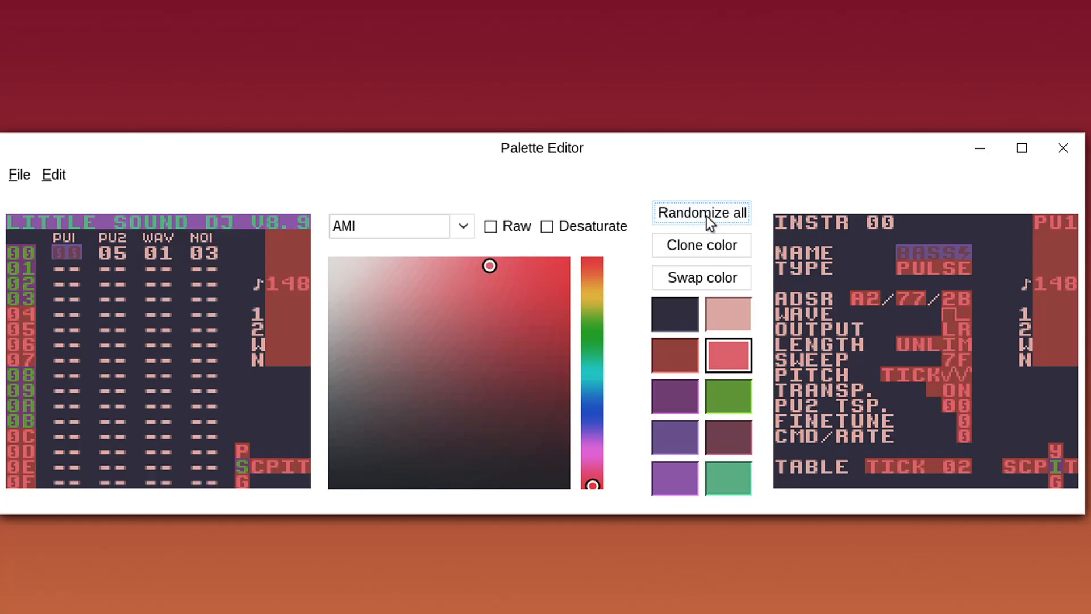
pyautogui.click(707, 216)
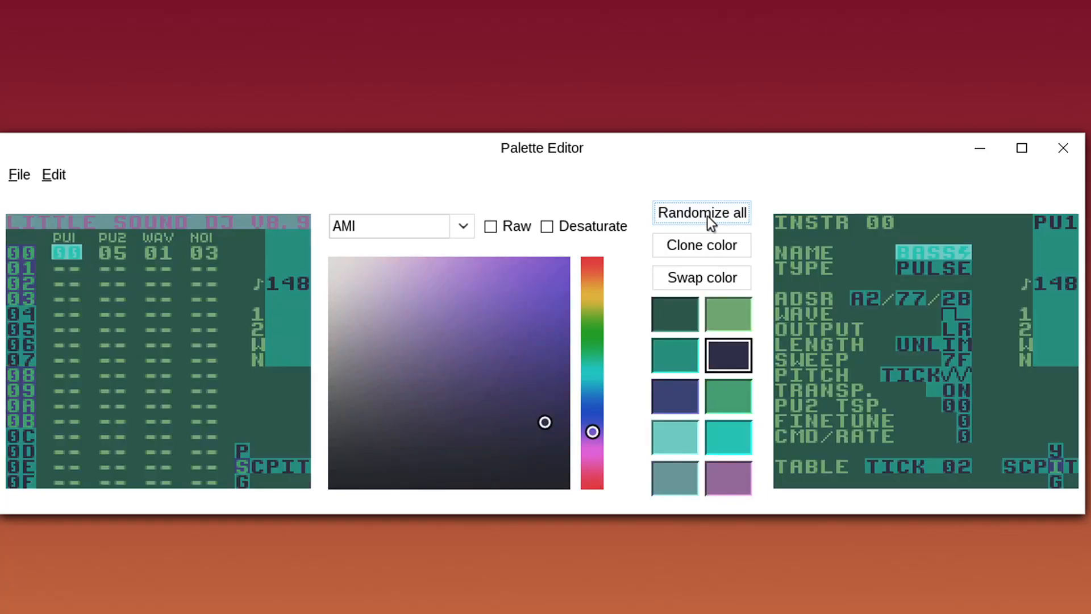
pyautogui.click(712, 215)
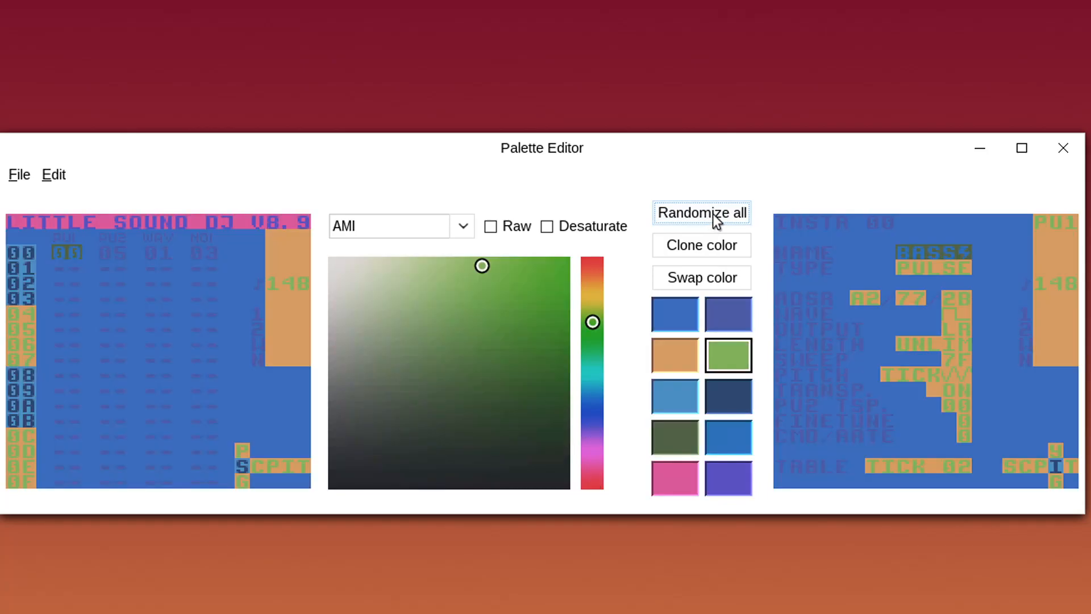
pyautogui.click(717, 220)
pyautogui.click(712, 217)
pyautogui.click(713, 217)
pyautogui.click(713, 217)
pyautogui.click(713, 217)
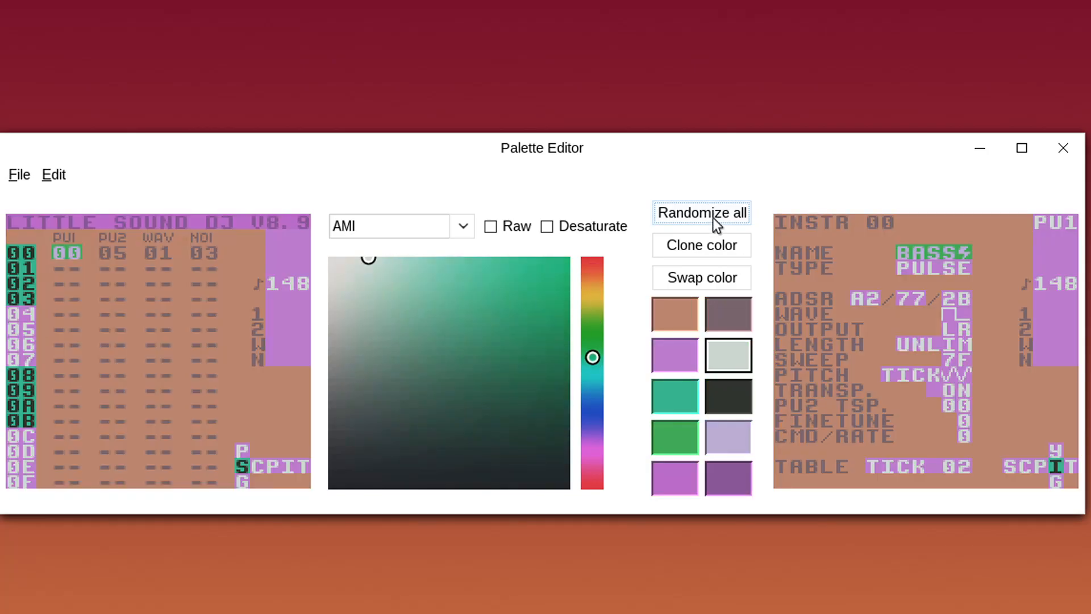
pyautogui.click(713, 217)
pyautogui.click(712, 217)
pyautogui.click(712, 218)
pyautogui.click(712, 219)
pyautogui.click(712, 220)
pyautogui.click(712, 219)
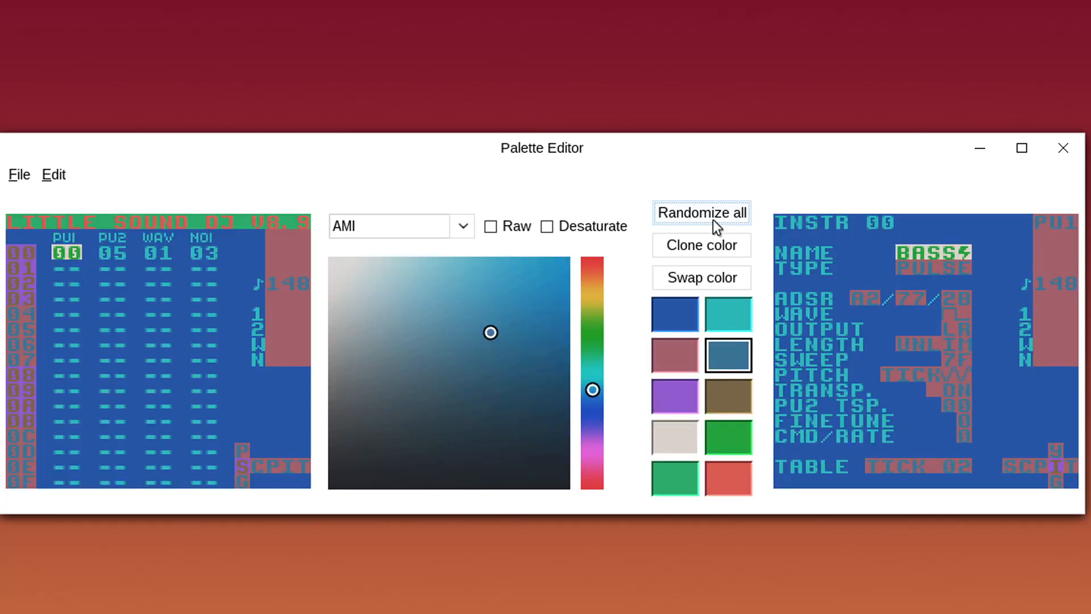
# Darken the pink slot to dark purple, lighten the steel-blue, and make the brown vivid blue
pyautogui.click(687, 363)
pyautogui.moveTo(595, 437); pyautogui.dragTo(593, 429)
pyautogui.moveTo(557, 375); pyautogui.dragTo(586, 361)
pyautogui.click(748, 352)
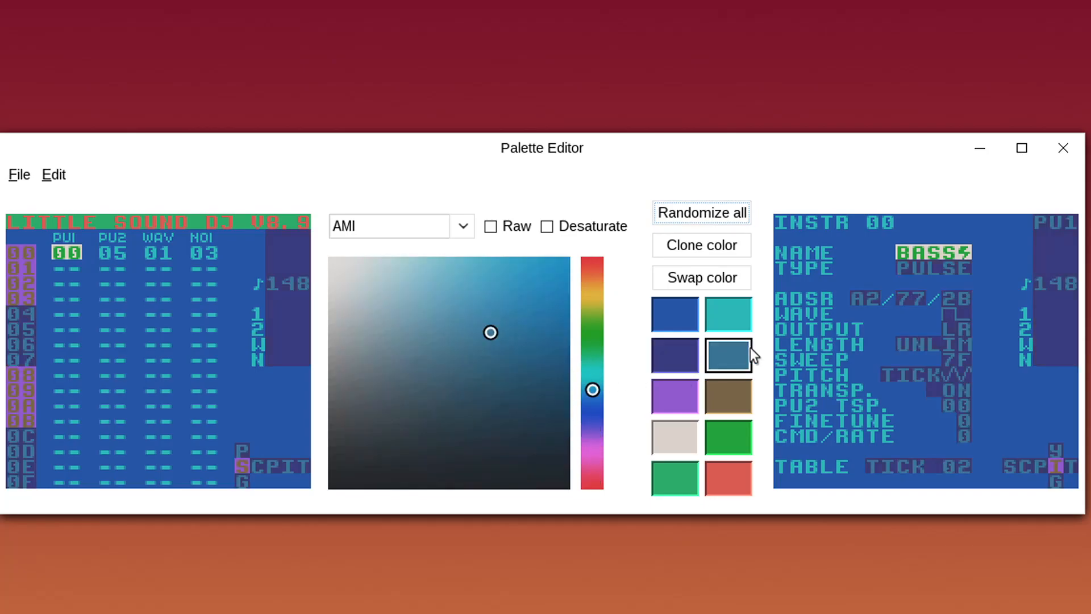
pyautogui.moveTo(506, 333); pyautogui.dragTo(469, 254)
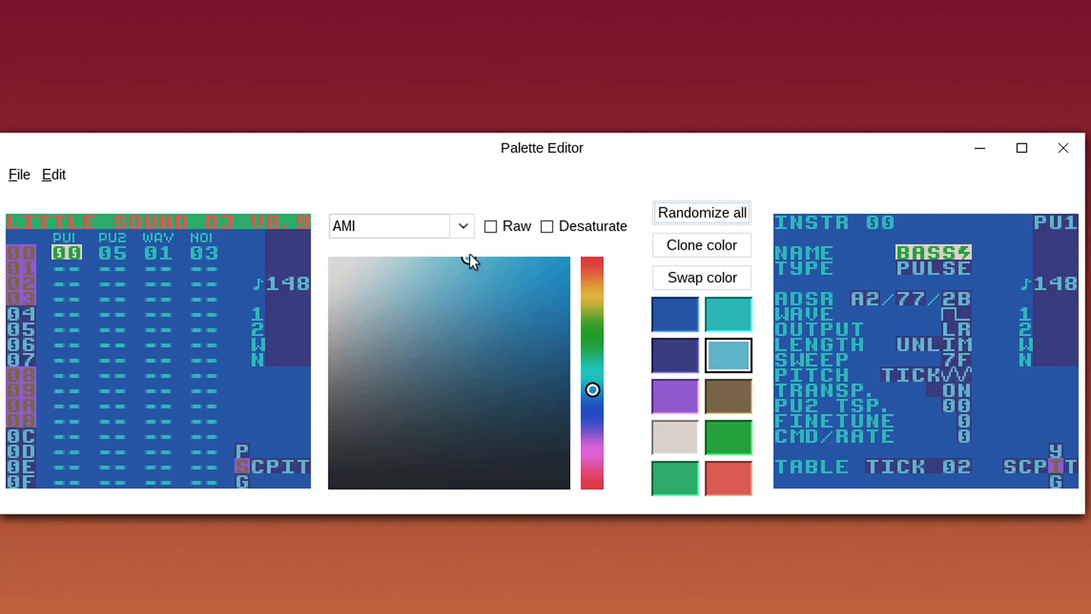
pyautogui.click(724, 395)
pyautogui.moveTo(591, 379); pyautogui.dragTo(593, 406)
pyautogui.click(569, 307)
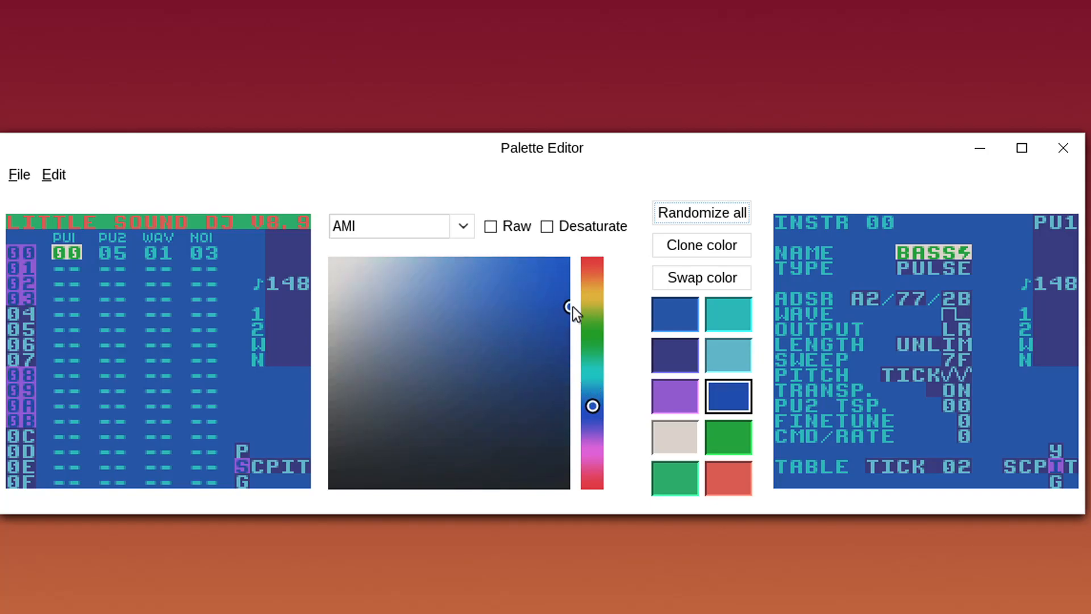
# Lighten the purple to lavender, swap it with dark navy, then swap grey and green
pyautogui.click(685, 401)
pyautogui.moveTo(560, 375); pyautogui.dragTo(461, 206)
pyautogui.click(739, 275)
pyautogui.click(737, 393)
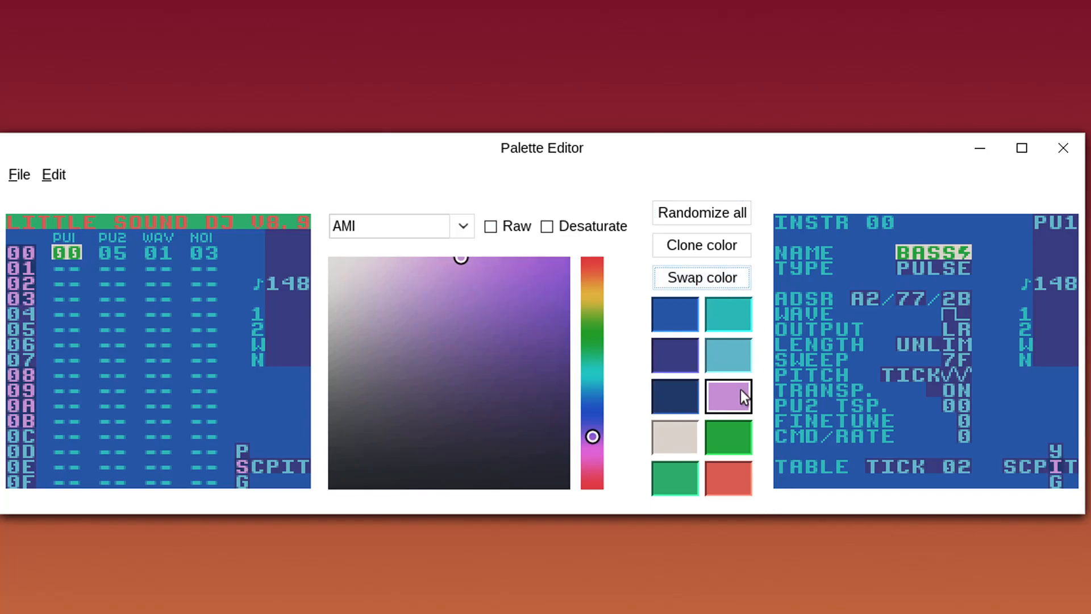
pyautogui.click(677, 432)
pyautogui.click(713, 278)
pyautogui.click(733, 432)
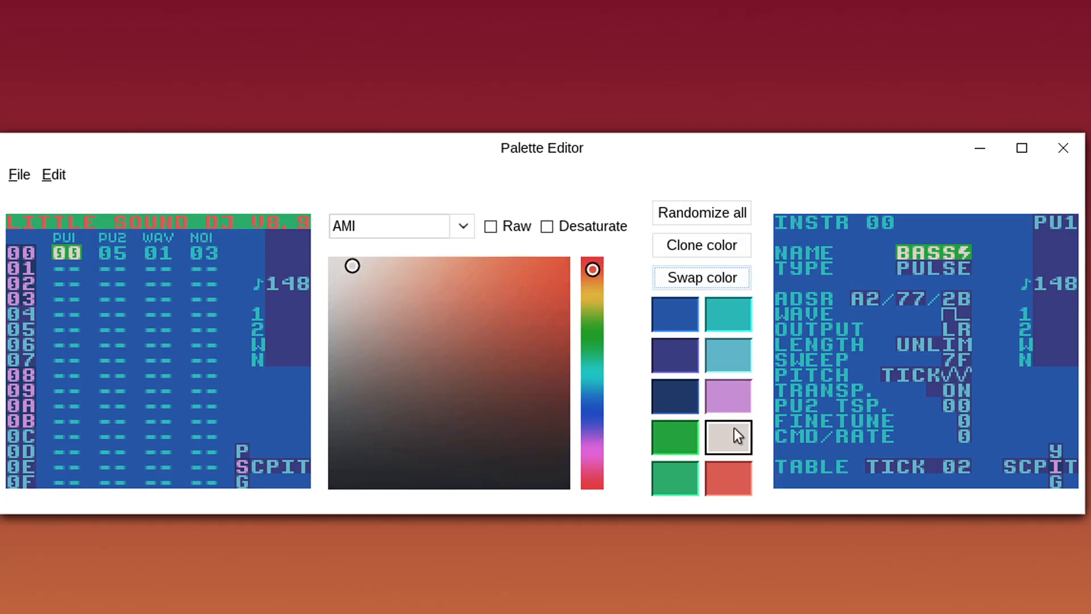
# Shift the green slot to a darker teal-blue, then toward pink-purple
pyautogui.click(667, 436)
pyautogui.moveTo(595, 344); pyautogui.dragTo(595, 388)
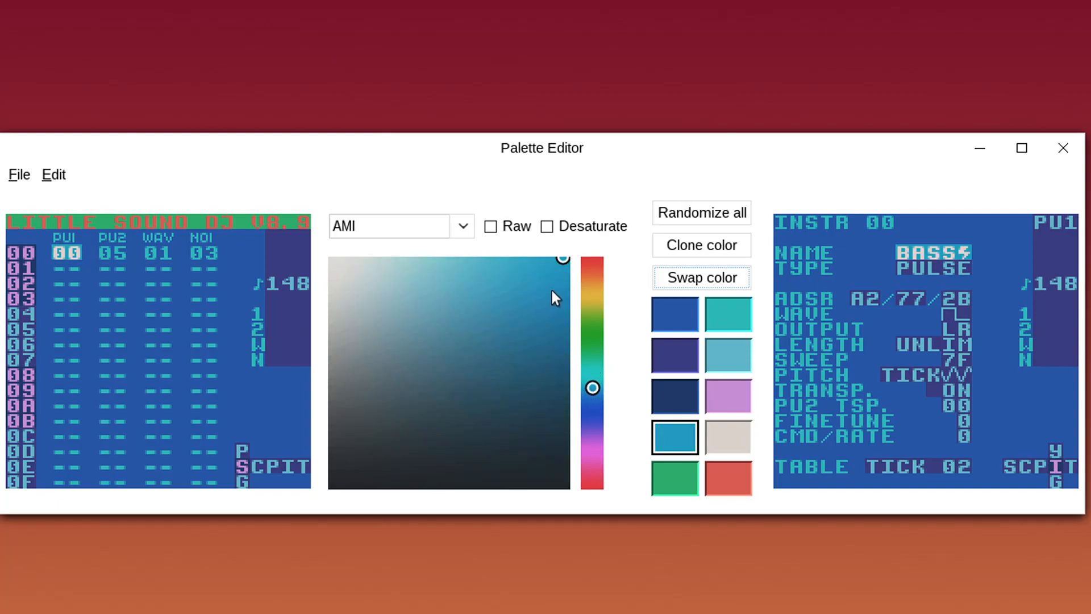
pyautogui.moveTo(550, 290); pyautogui.dragTo(585, 316)
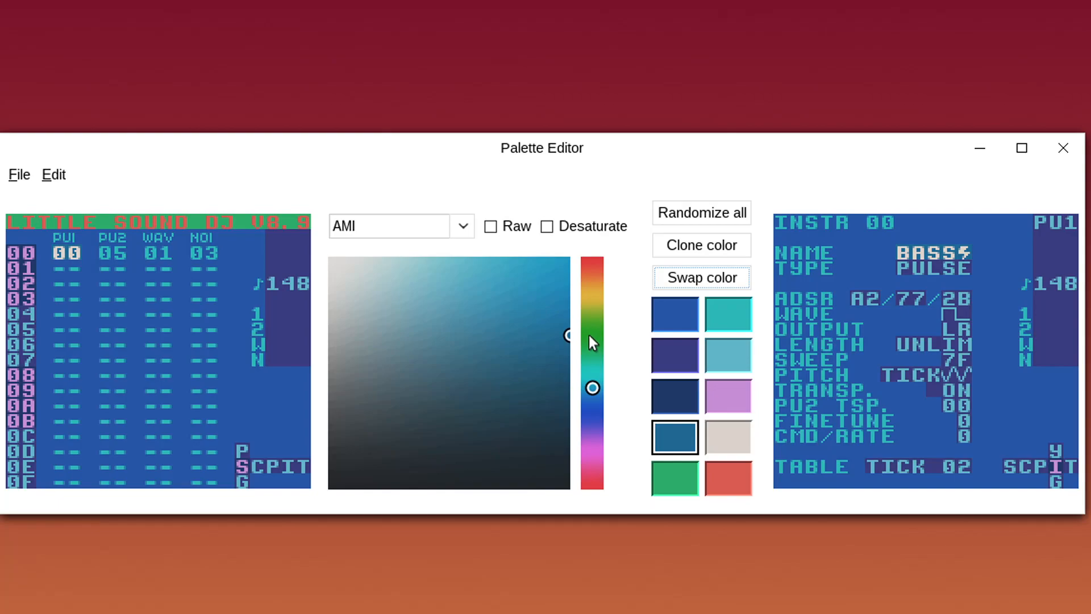
pyautogui.moveTo(582, 397); pyautogui.dragTo(634, 274)
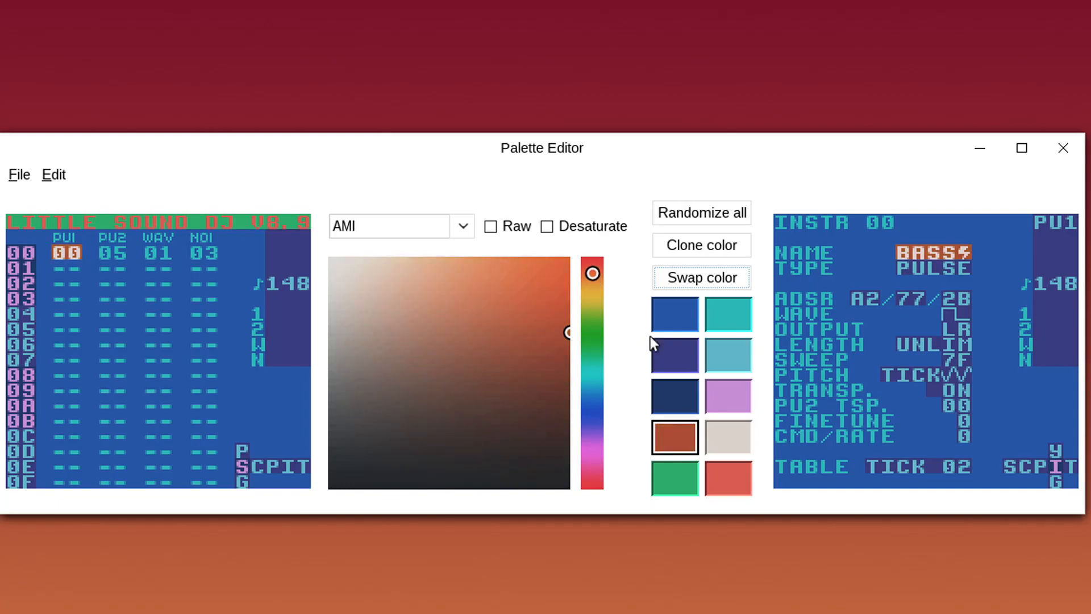
# Tint the light grey blue, make the green pale grey-blue, and turn the red richer purple
pyautogui.click(741, 437)
pyautogui.moveTo(596, 318); pyautogui.dragTo(595, 398)
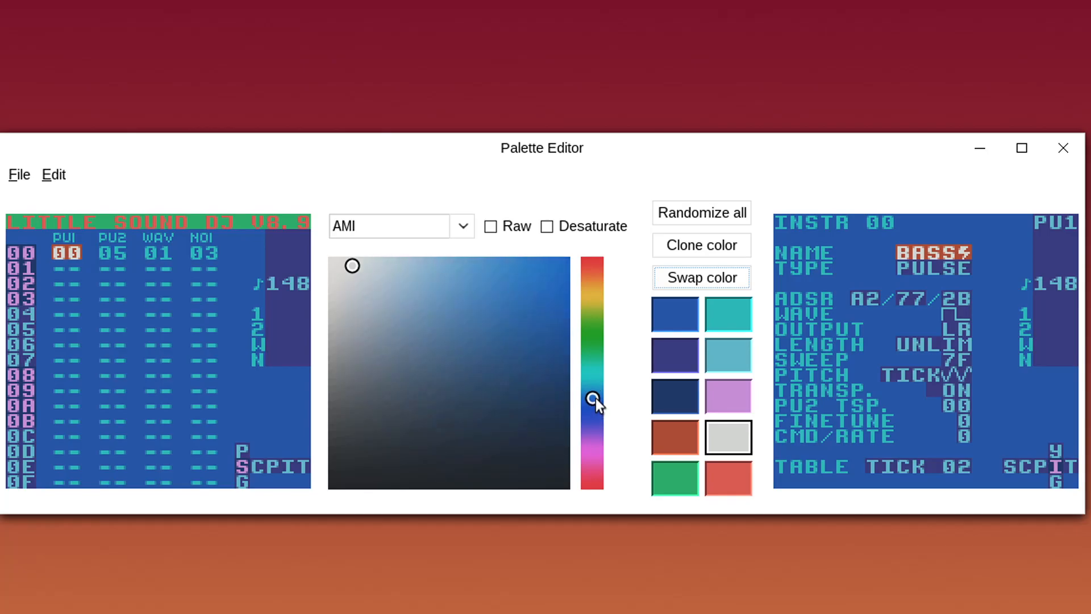
pyautogui.click(676, 481)
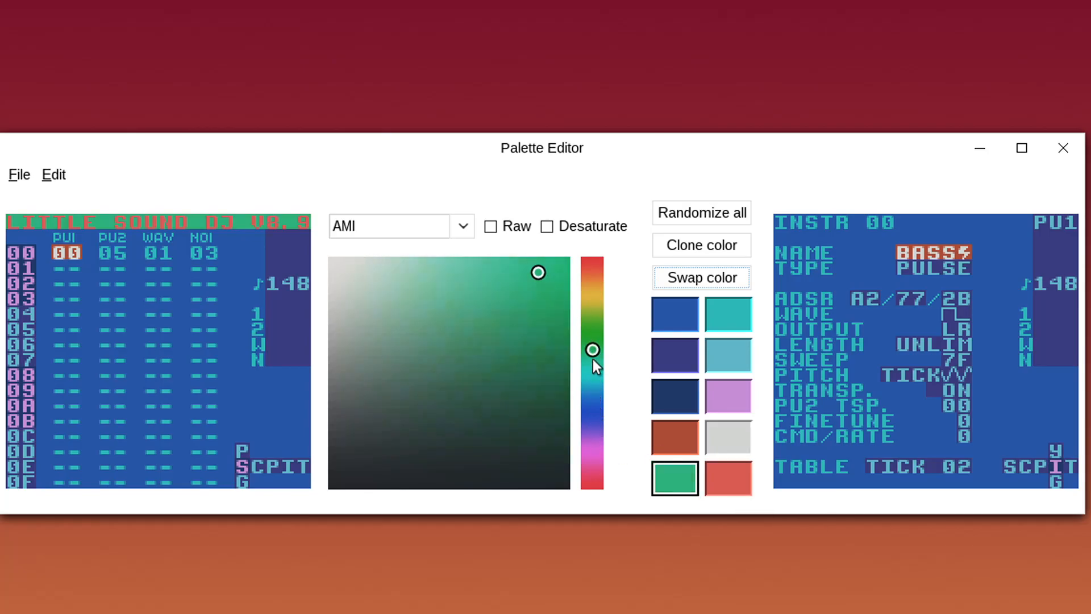
pyautogui.moveTo(592, 351); pyautogui.dragTo(596, 395)
pyautogui.moveTo(517, 261); pyautogui.dragTo(400, 216)
pyautogui.click(719, 474)
pyautogui.moveTo(594, 370); pyautogui.dragTo(598, 431)
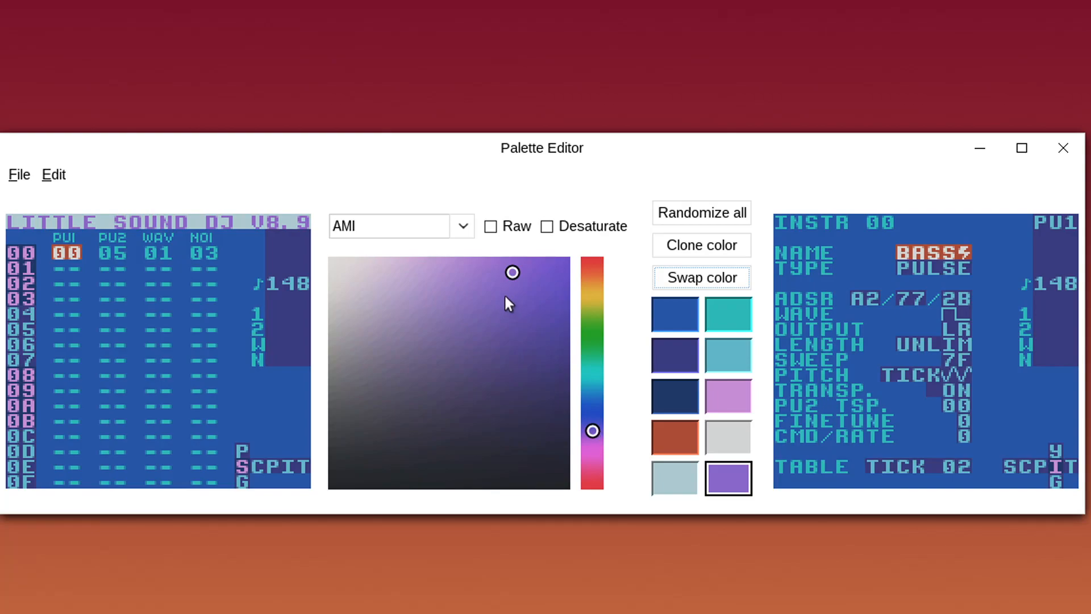
pyautogui.moveTo(506, 299); pyautogui.dragTo(572, 292)
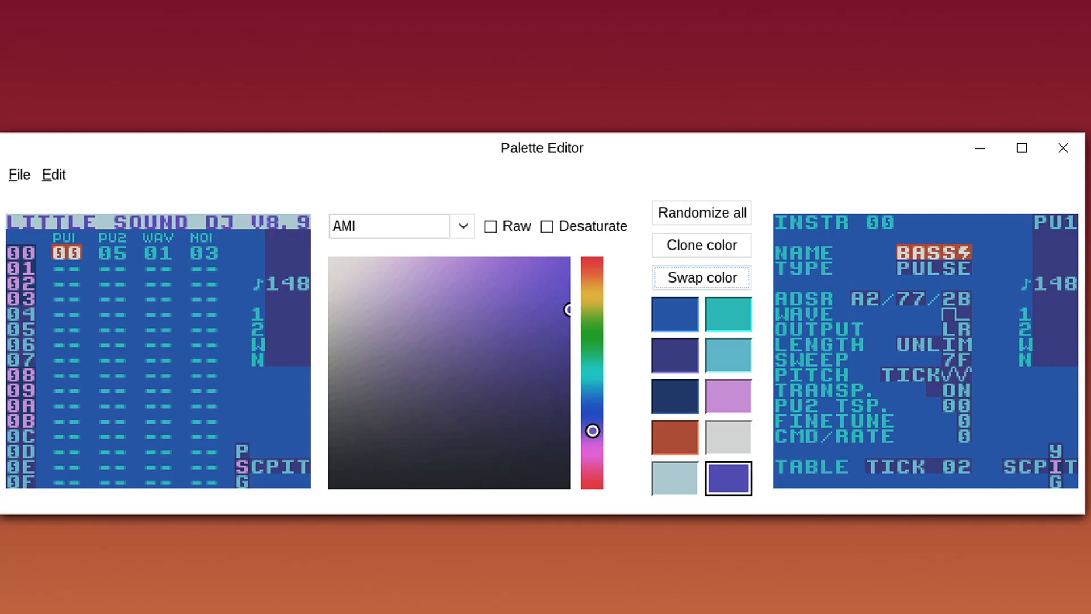
# Lighten the teal slot into a pale blue
pyautogui.click(719, 317)
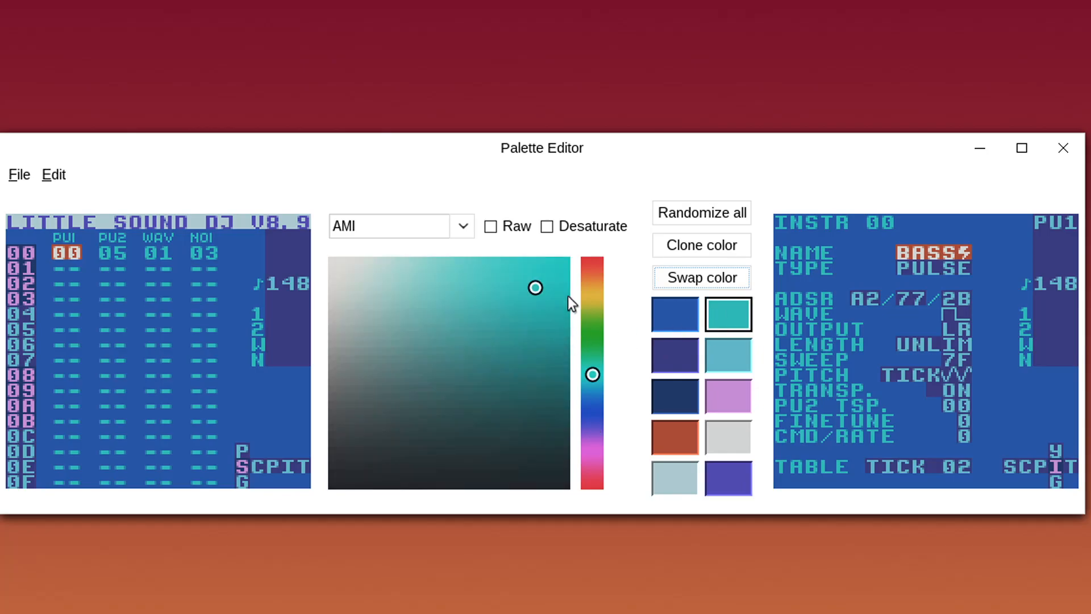
pyautogui.click(585, 227)
pyautogui.click(585, 227)
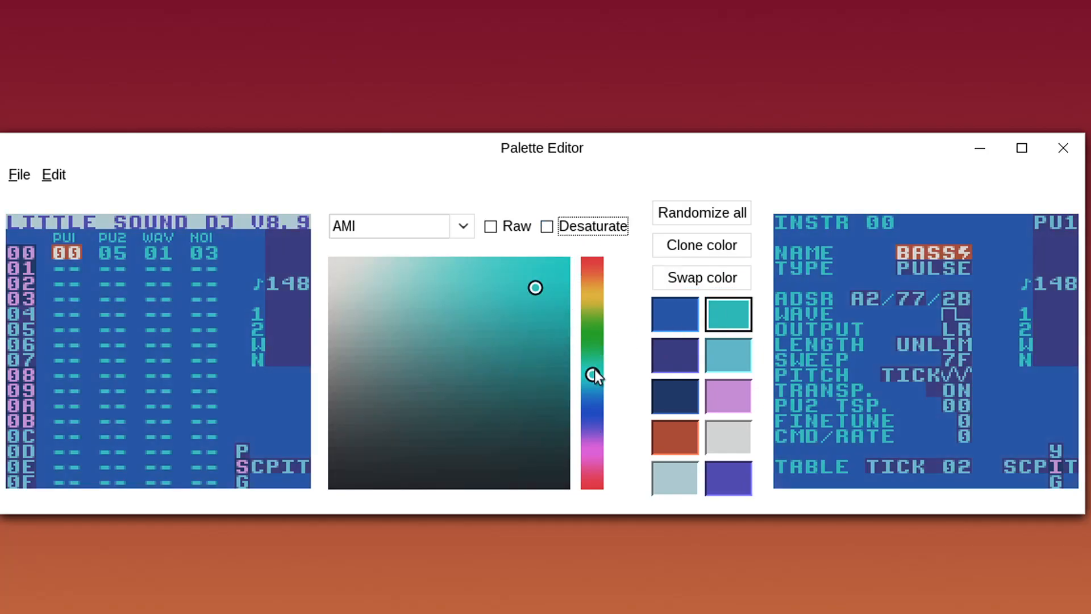
pyautogui.moveTo(594, 378); pyautogui.dragTo(596, 388)
pyautogui.moveTo(549, 289); pyautogui.dragTo(429, 225)
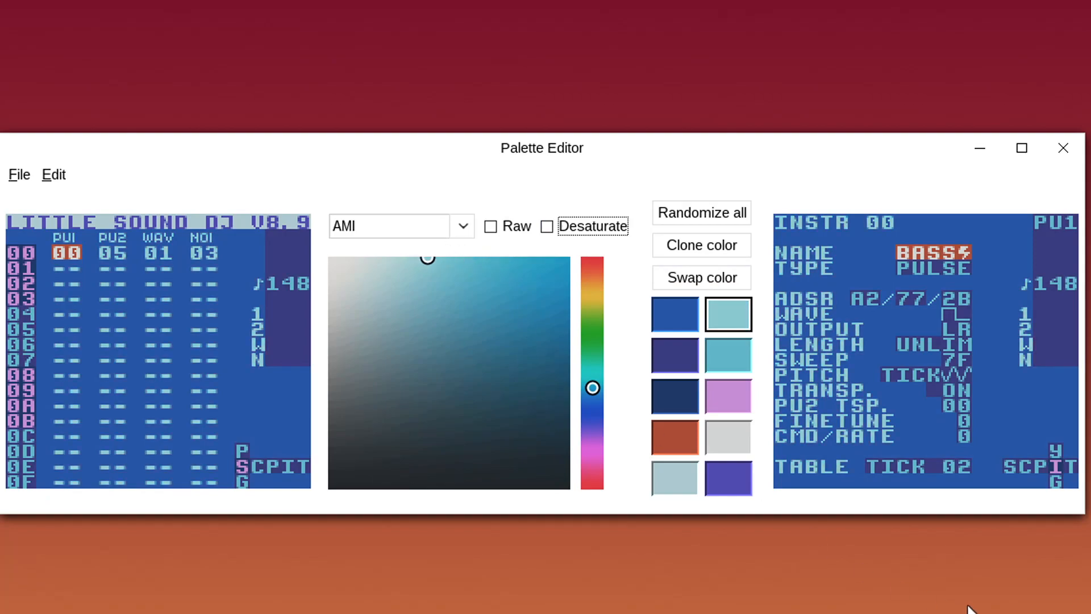
# Rename the palette from AMI to RAND and close the Palette Editor
pyautogui.moveTo(432, 229); pyautogui.dragTo(341, 162)
pyautogui.write('RAND')
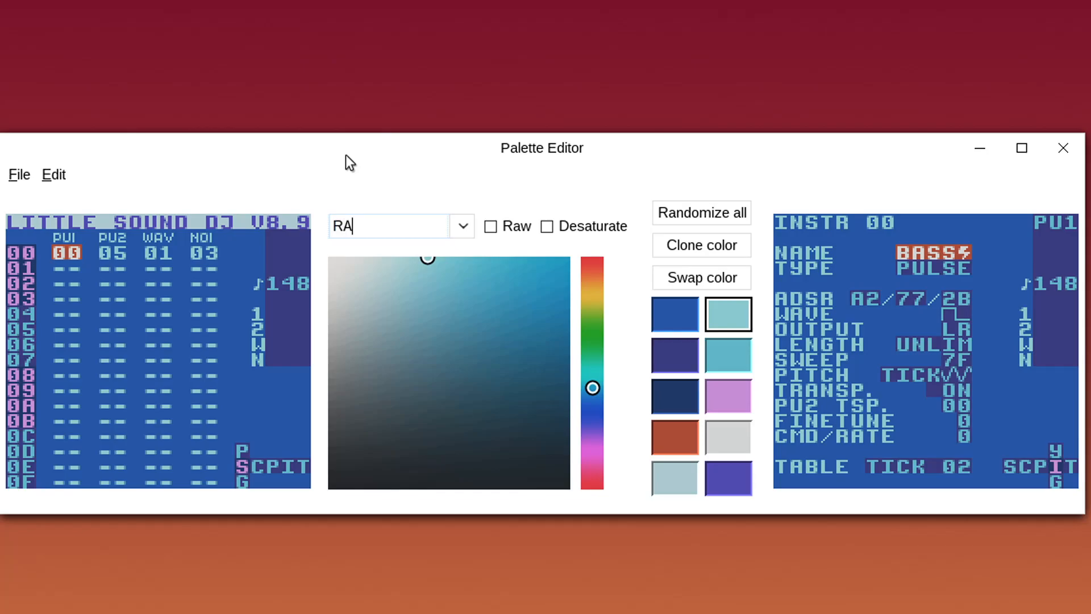
pyautogui.click(1073, 147)
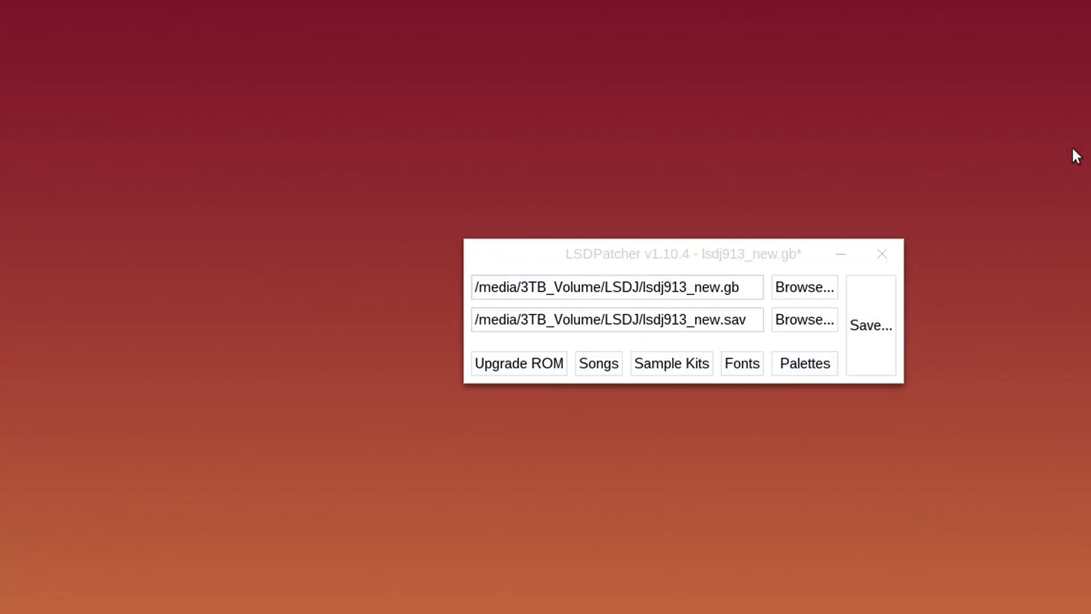
pyautogui.click(879, 303)
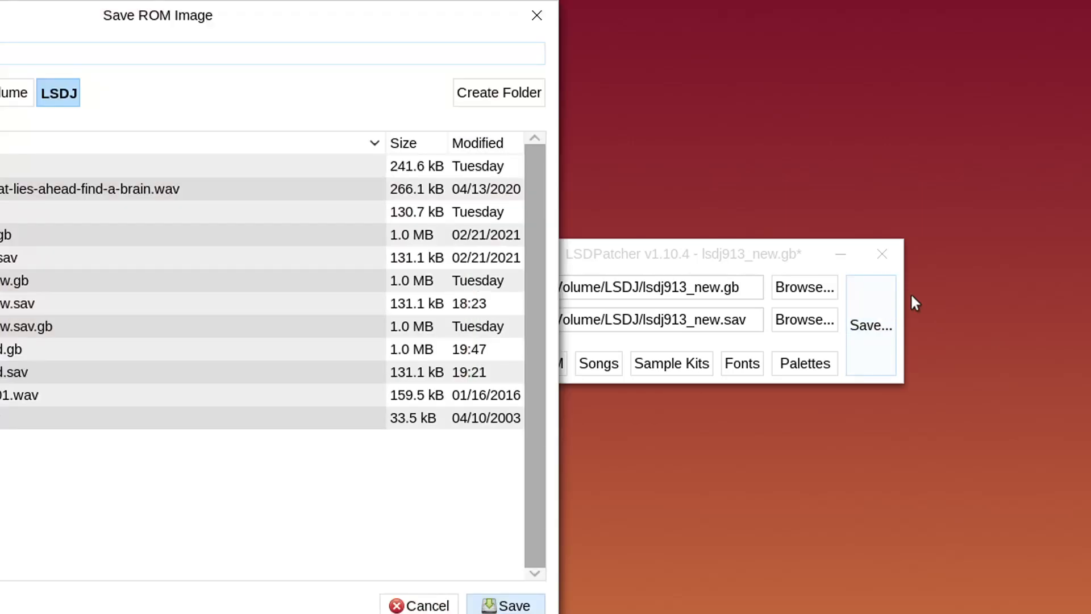
pyautogui.click(20, 281)
pyautogui.click(497, 605)
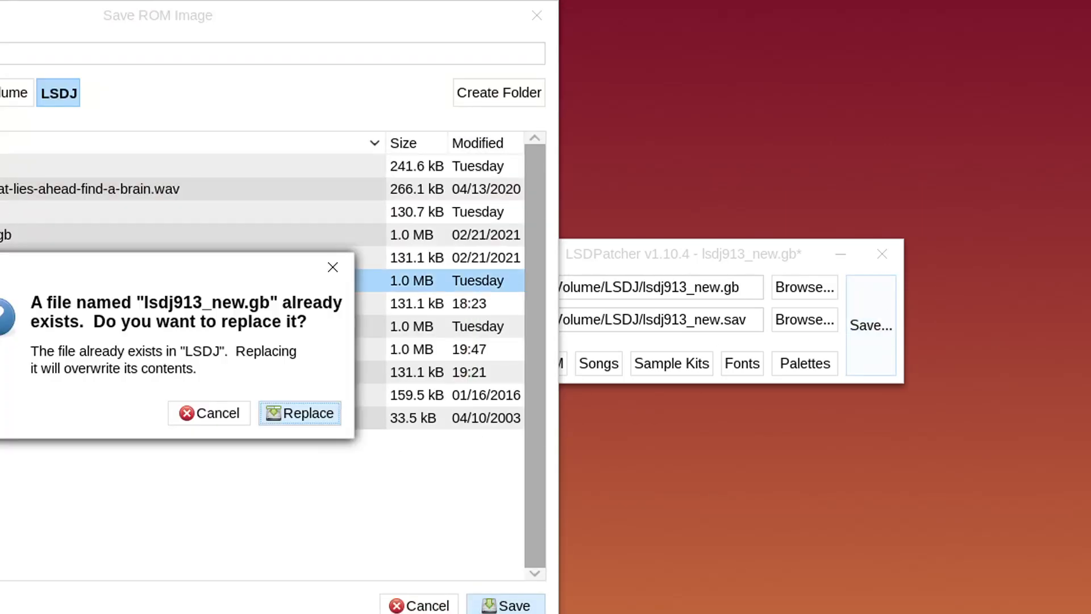
pyautogui.click(325, 417)
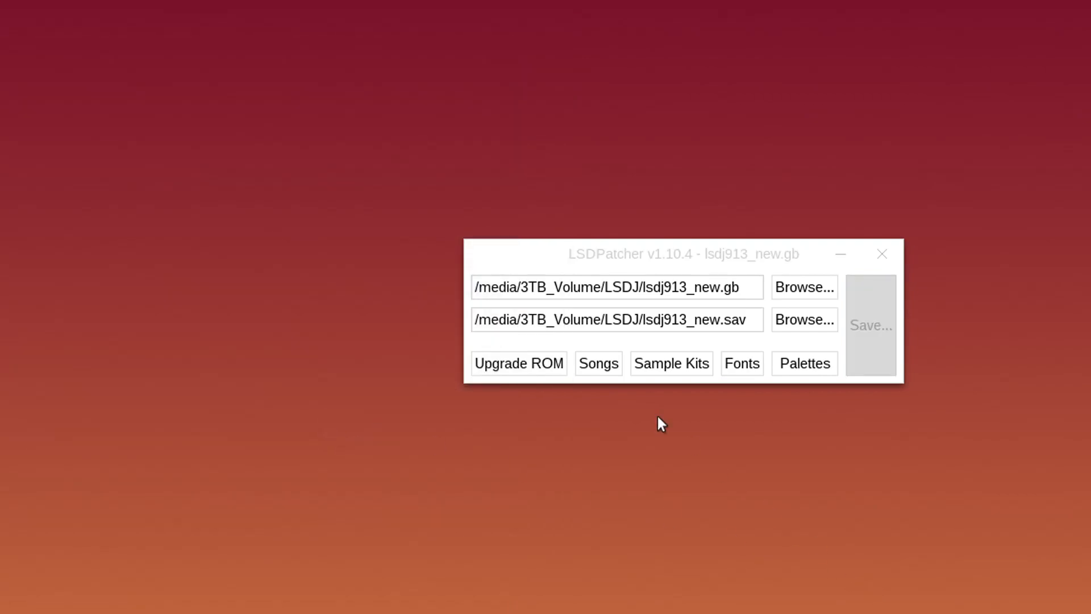
# Check the Upgrade ROM options twice, then bring up the Song Manager for the loaded save
pyautogui.click(521, 370)
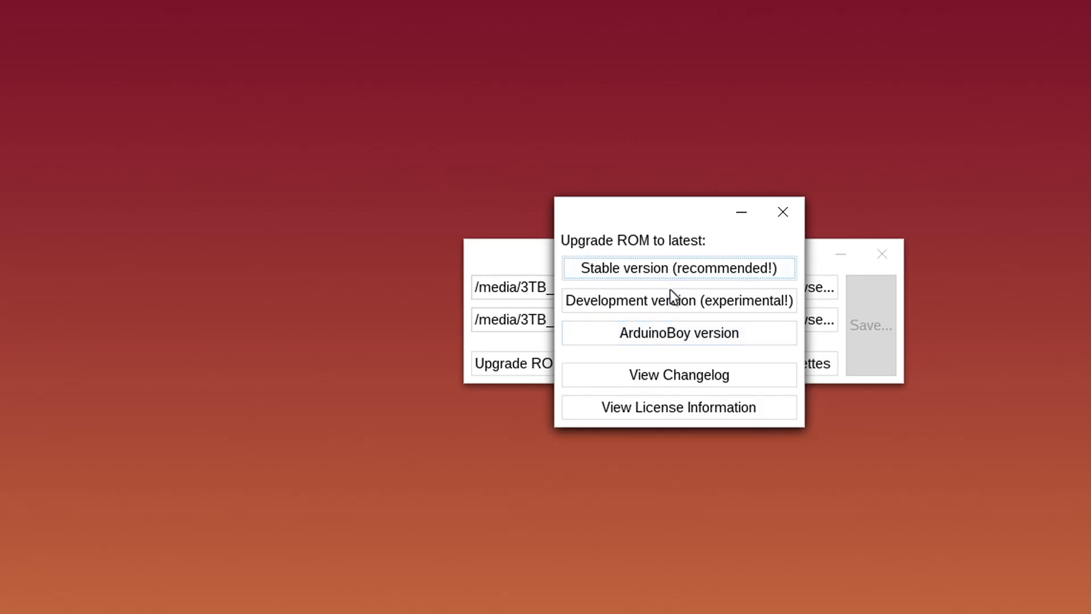
pyautogui.click(796, 213)
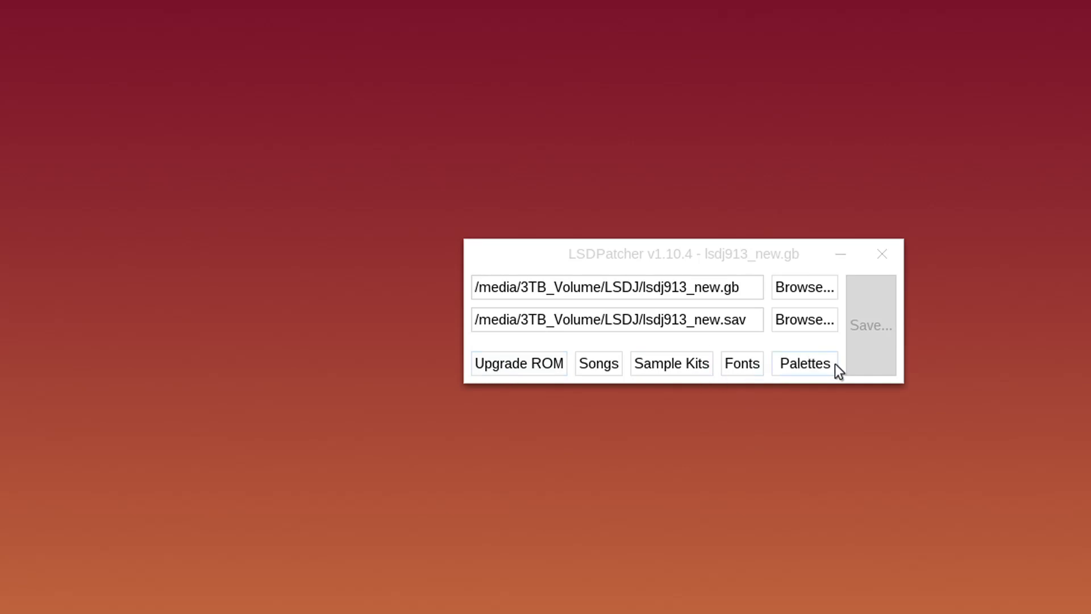
pyautogui.click(538, 365)
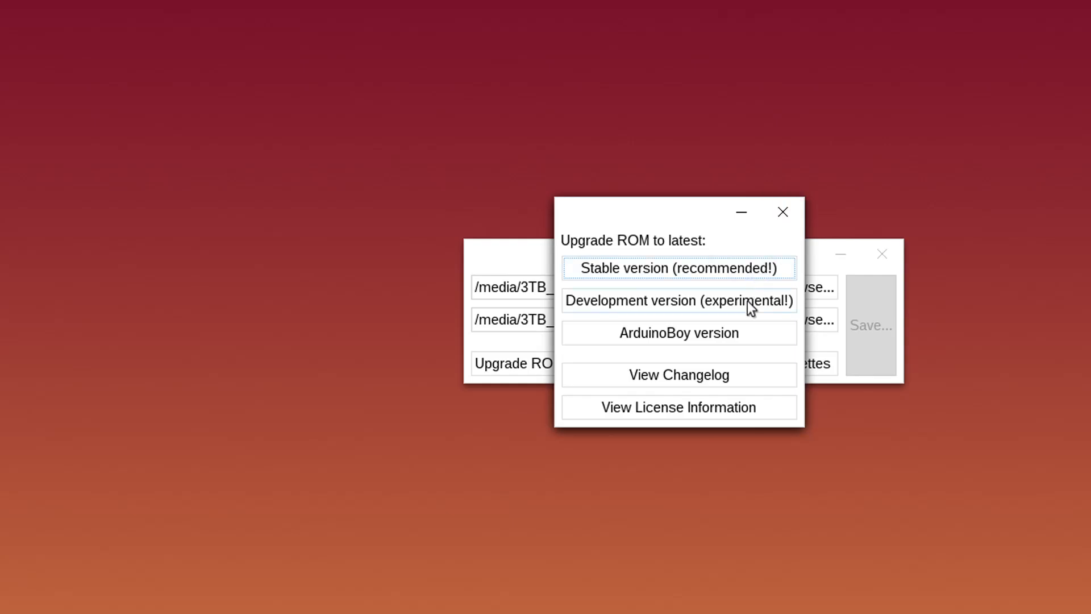
pyautogui.click(790, 211)
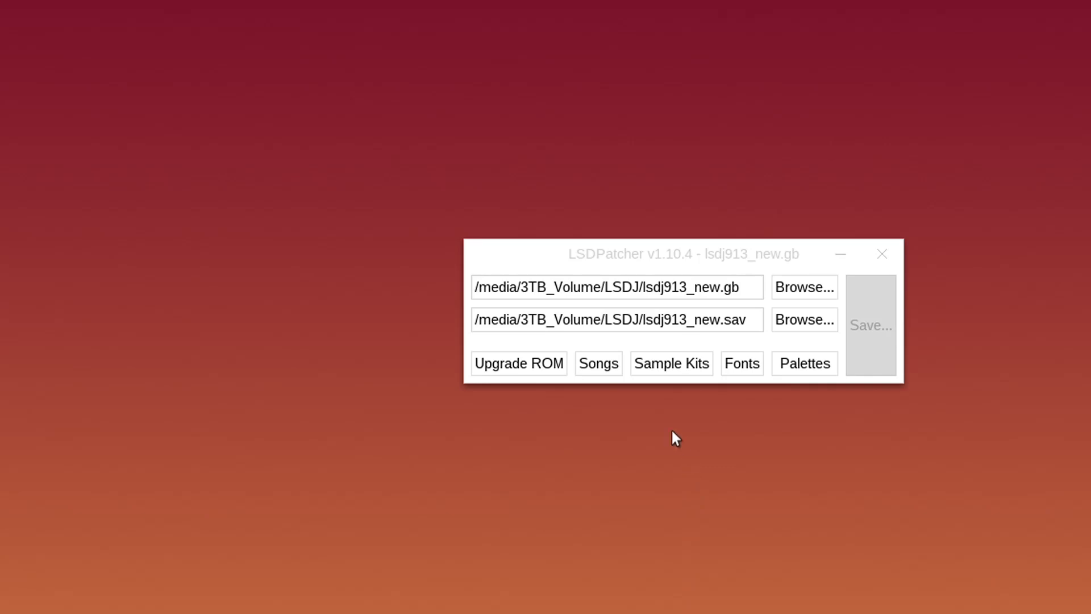
pyautogui.click(604, 368)
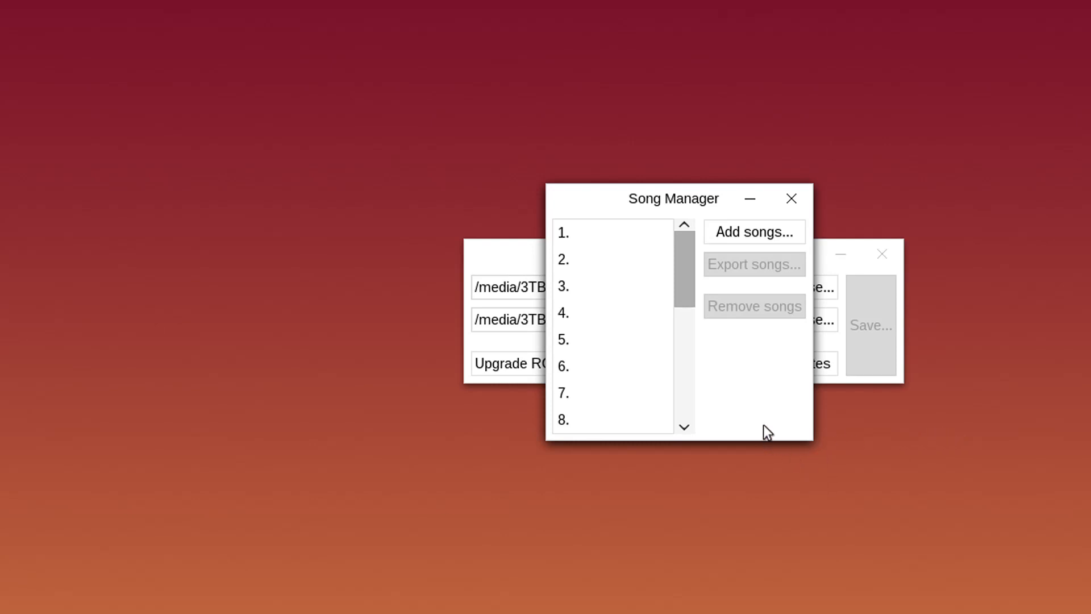
# Select song slot 1 and move the Song Manager to the left of the patcher
pyautogui.click(576, 231)
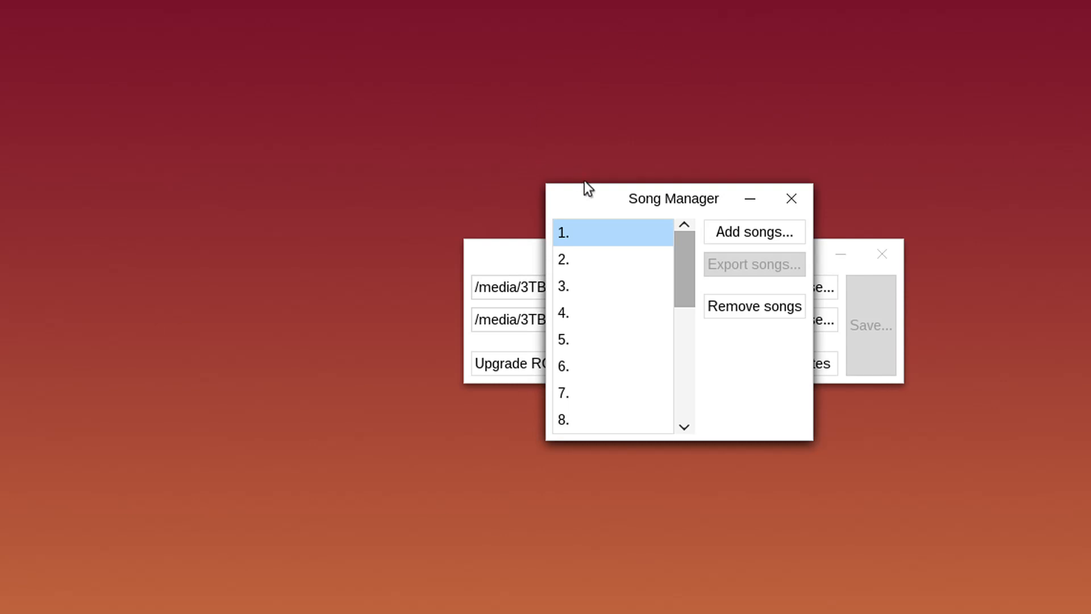
pyautogui.moveTo(614, 196); pyautogui.dragTo(246, 188)
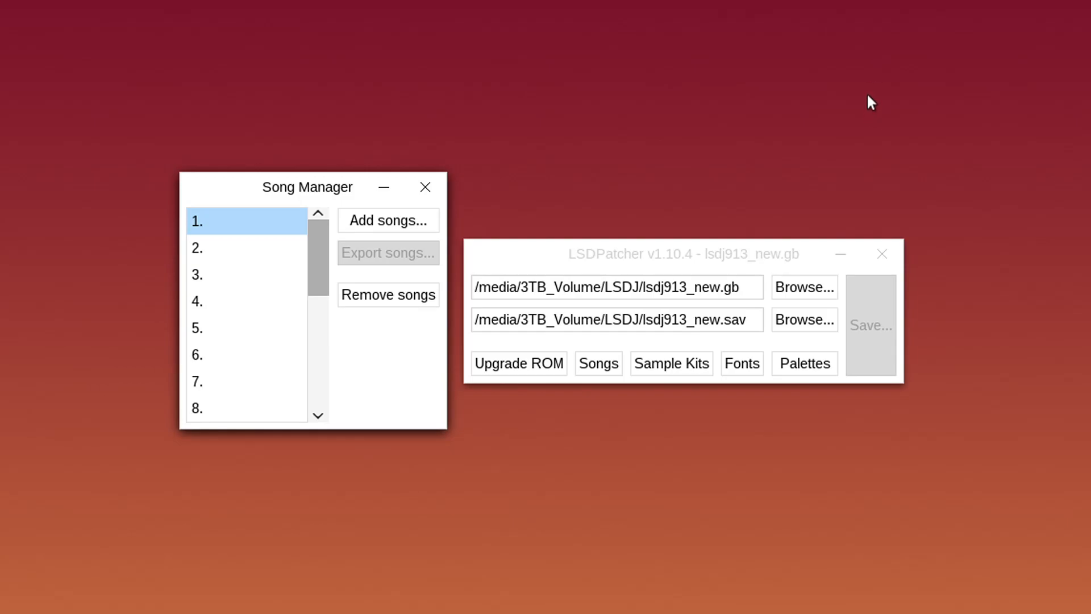
# Close the Song Manager, then briefly view the Sample Kits editor and close it
pyautogui.click(434, 186)
pyautogui.click(700, 368)
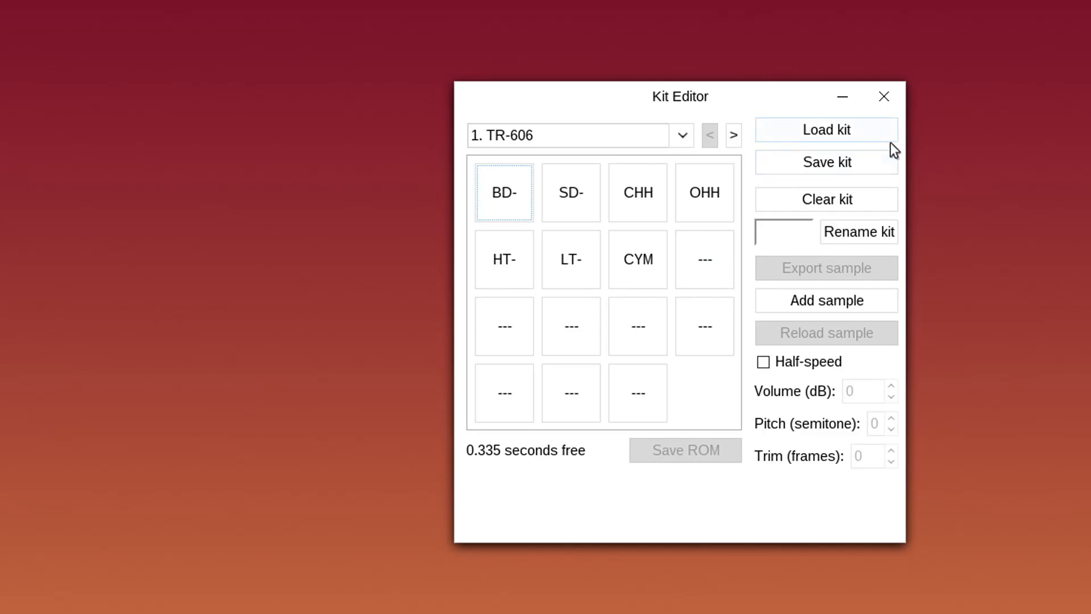
pyautogui.click(880, 102)
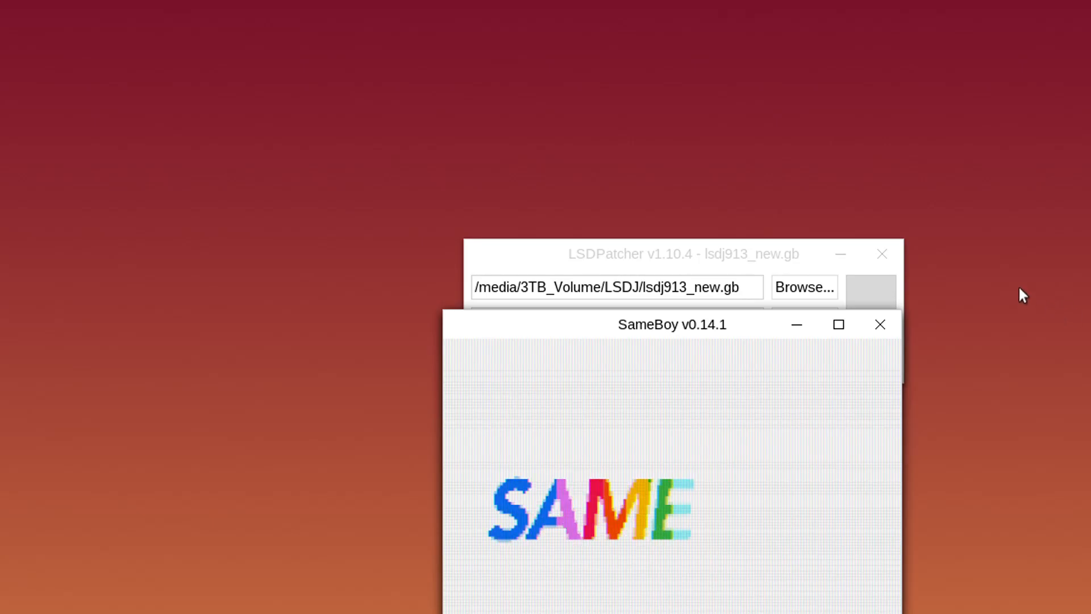
# Place the first SameBoy window at upper left and the second to its right, then focus the left one
pyautogui.moveTo(646, 333); pyautogui.dragTo(241, 132)
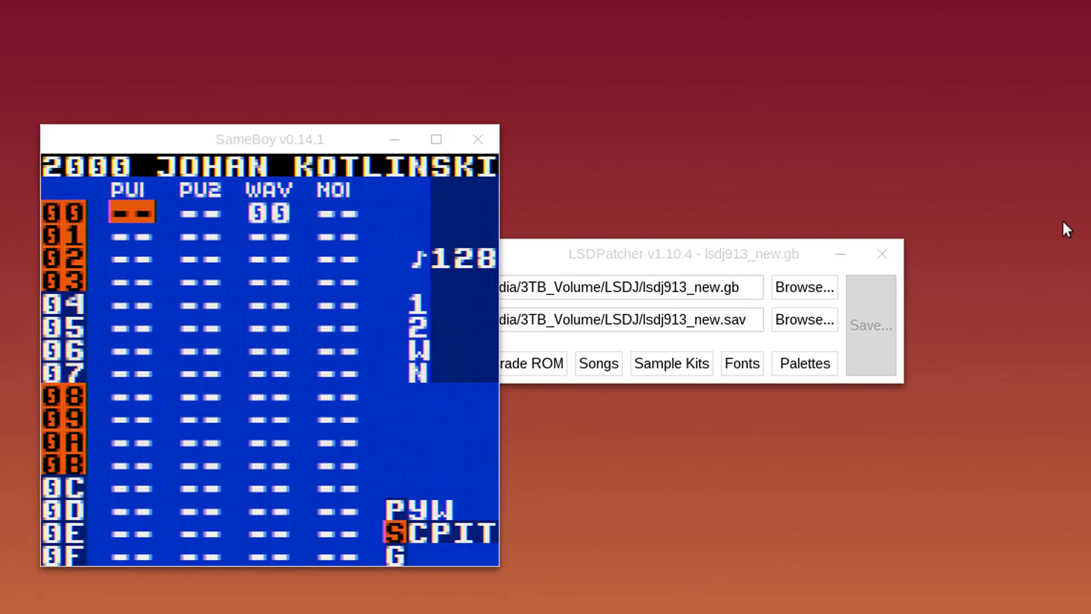
pyautogui.moveTo(627, 321); pyautogui.dragTo(671, 141)
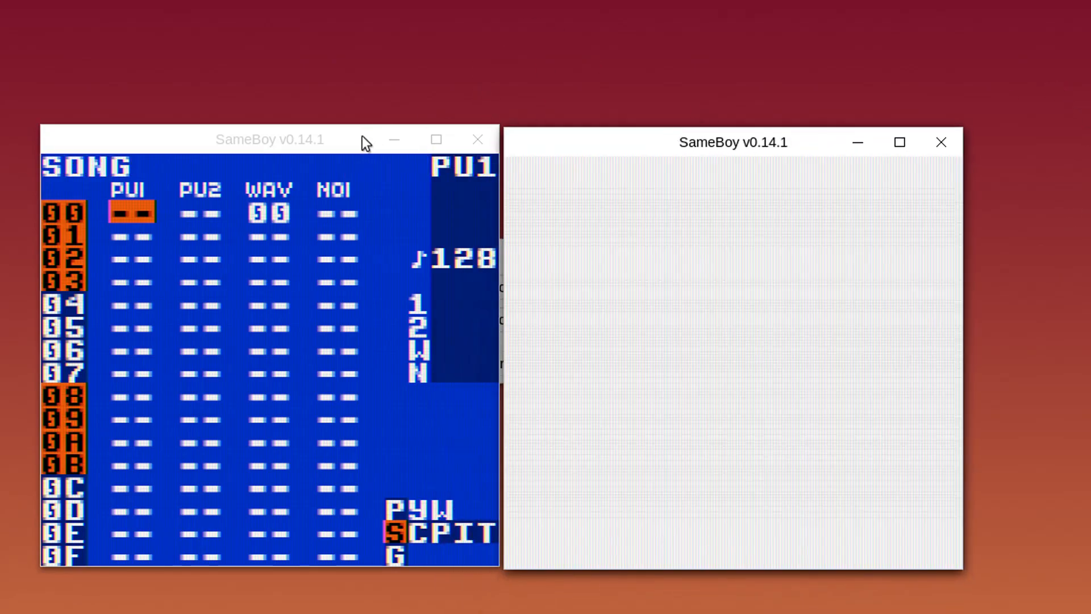
pyautogui.click(362, 136)
# In the left LSDj, set instrument 00's first kit to 16 BRAIN and return to the phrase
pyautogui.press('Right')
pyautogui.press('Right')
pyautogui.hotkey('BackSpace', 'Right')
pyautogui.hotkey('BackSpace', 'Right')
pyautogui.hotkey('BackSpace', 'Right')
pyautogui.press('Down')
pyautogui.press('Down')
pyautogui.hotkey('x', 'Left')
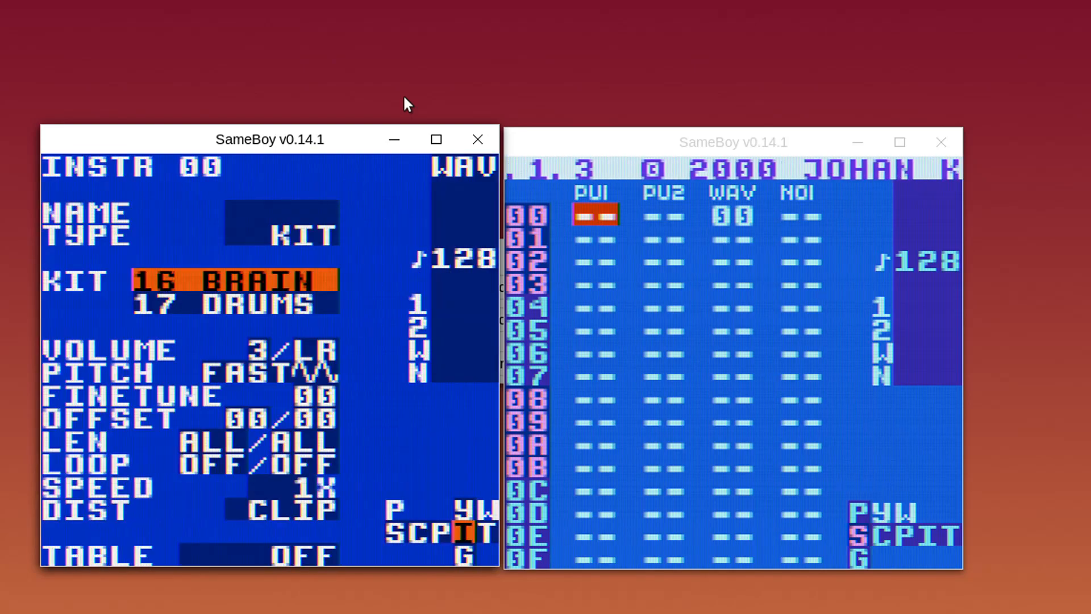
pyautogui.hotkey('BackSpace', 'Left')
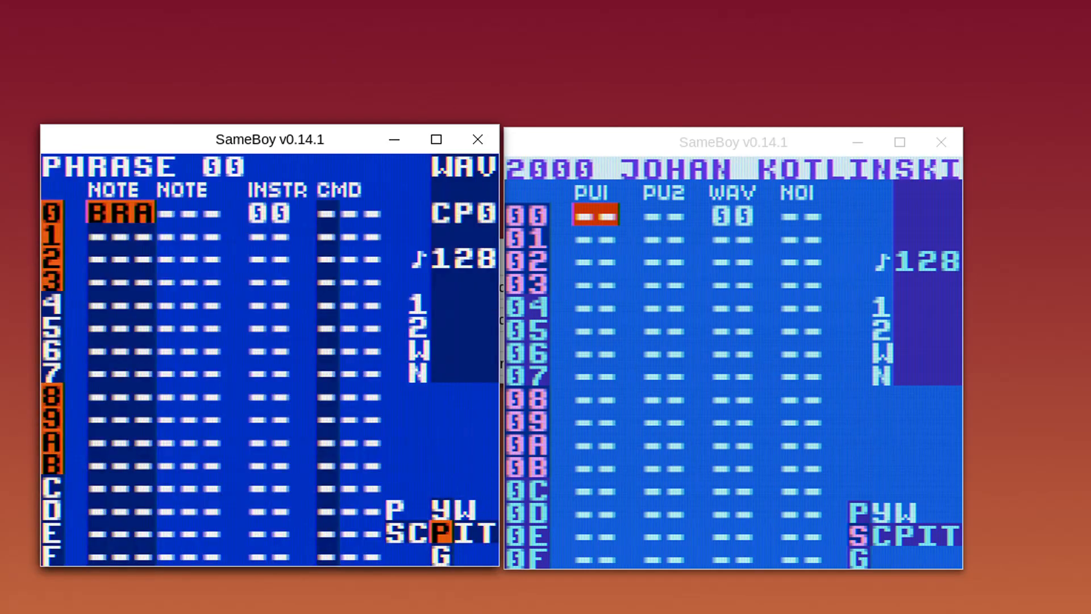
# In the right LSDj, set instrument 00's kits to 16 BRAIN and 17 DRUMS, then return to the phrase
pyautogui.hotkey('alt', 'Tab')
pyautogui.press('Right')
pyautogui.hotkey('BackSpace', 'Right')
pyautogui.hotkey('BackSpace', 'Right')
pyautogui.hotkey('BackSpace', 'Right')
pyautogui.press('Down')
pyautogui.press('Down')
pyautogui.hotkey('x', 'Left')
pyautogui.hotkey('x', 'Left')
pyautogui.press('Down')
pyautogui.hotkey('x', 'Left')
pyautogui.hotkey('BackSpace', 'Left')
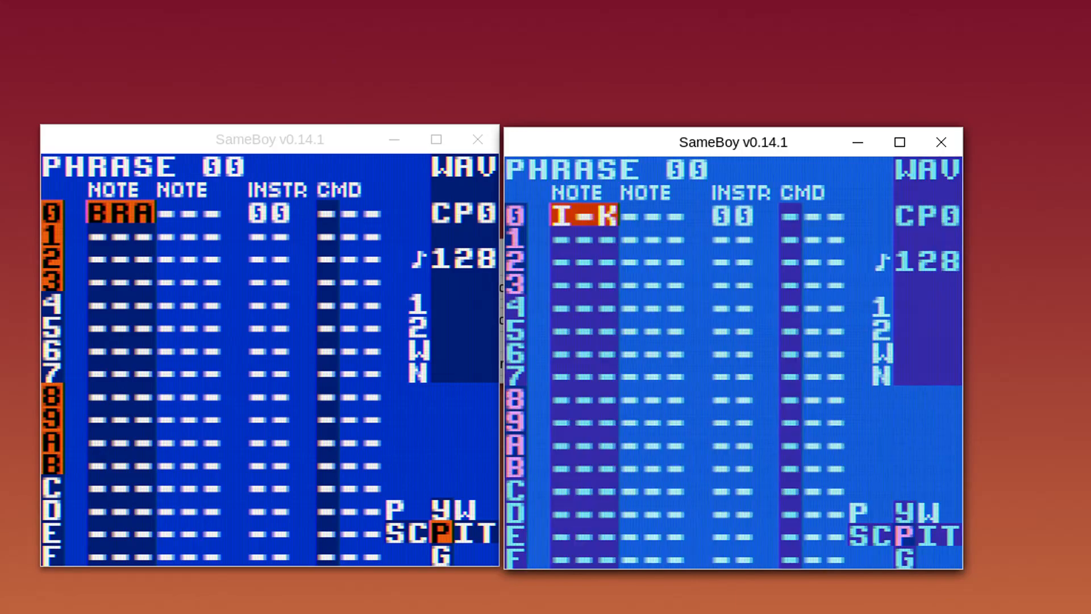
# Audition the BRA note in the left instance and the I-K note in the right
pyautogui.hotkey('alt', 'Tab')
pyautogui.press('x')
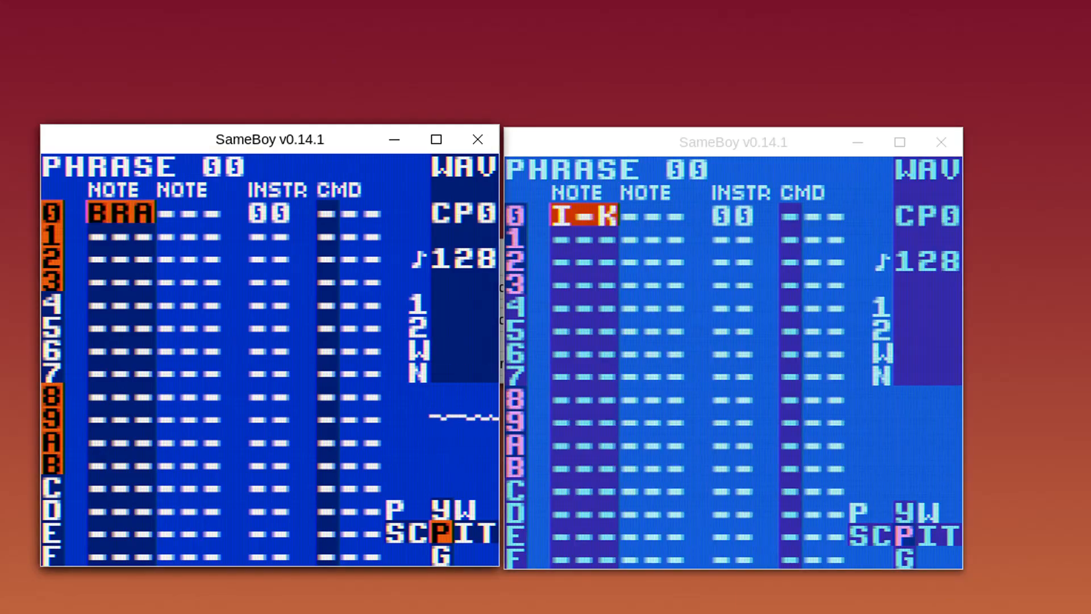
pyautogui.hotkey('alt', 'Tab')
pyautogui.press('x')
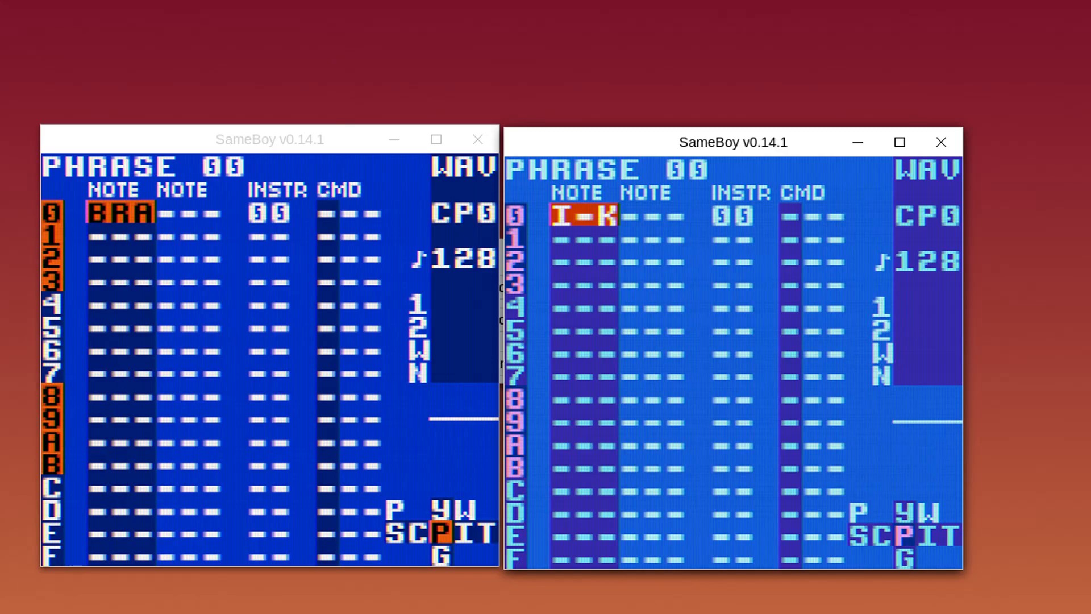
# Add a second BRA note in the left instance and a second I-K note in the right
pyautogui.hotkey('alt', 'Tab')
pyautogui.press('Right')
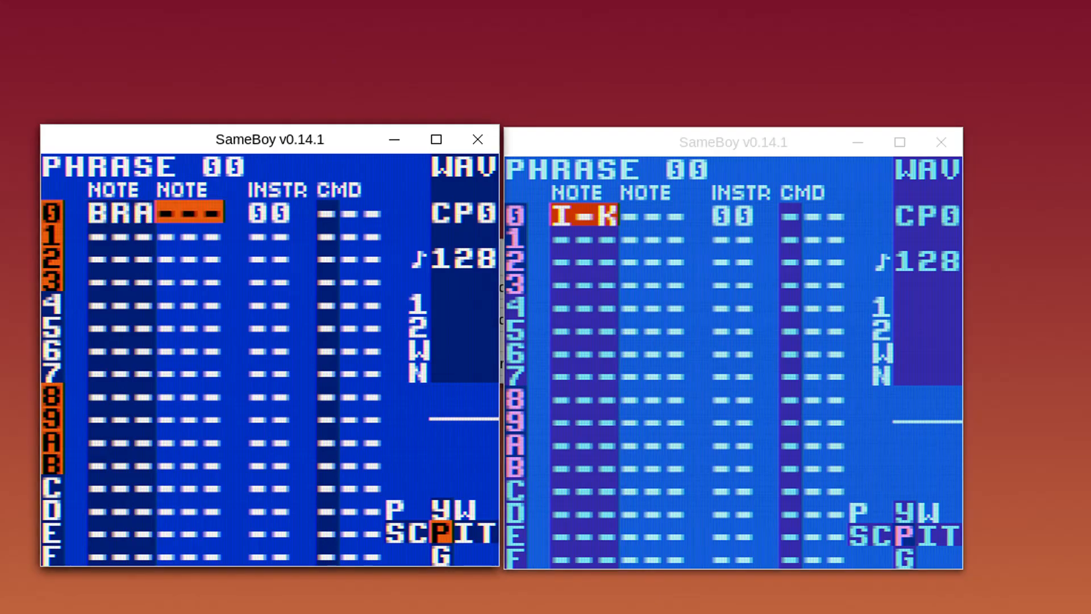
pyautogui.press('x')
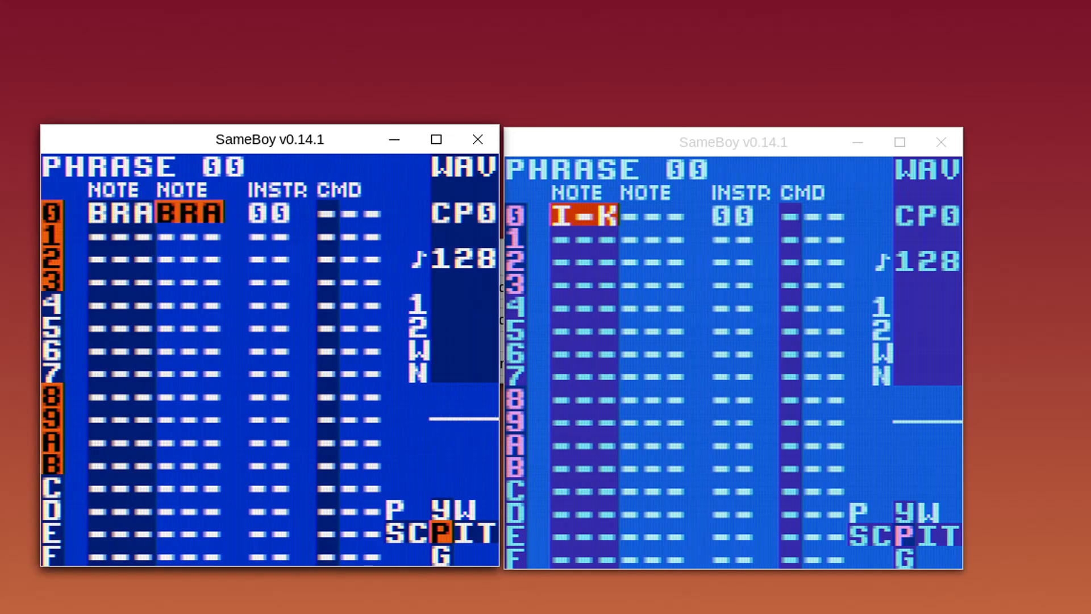
pyautogui.hotkey('alt', 'Tab')
pyautogui.press('Right')
pyautogui.press('x')
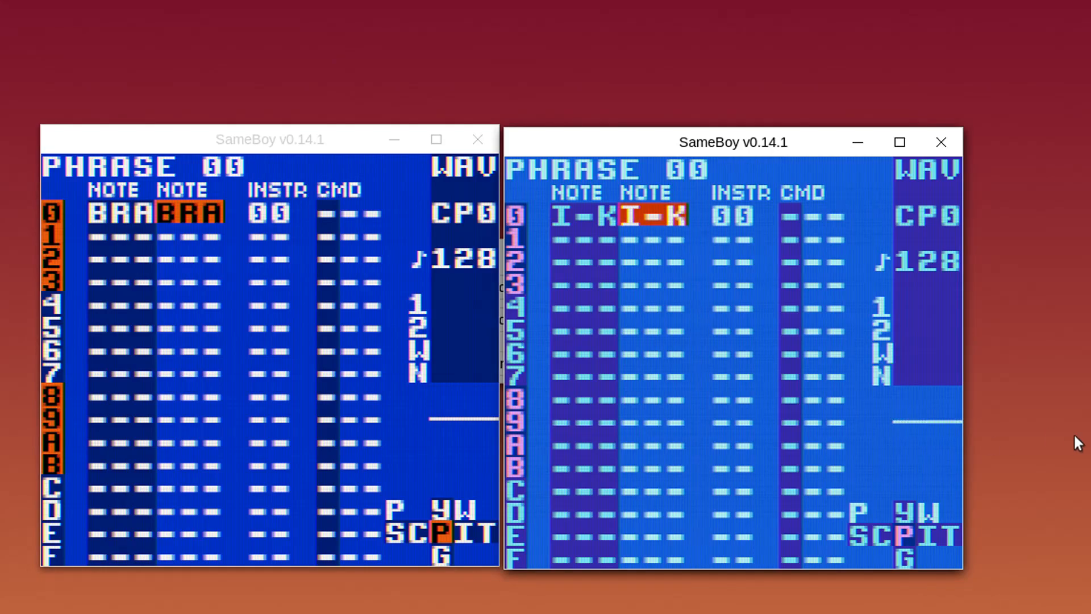
# Clear the extra second-column notes in both instances and open instrument 00 on the right
pyautogui.hotkey('BackSpace', 'z')
pyautogui.hotkey('alt', 'Tab')
pyautogui.hotkey('BackSpace', 'z')
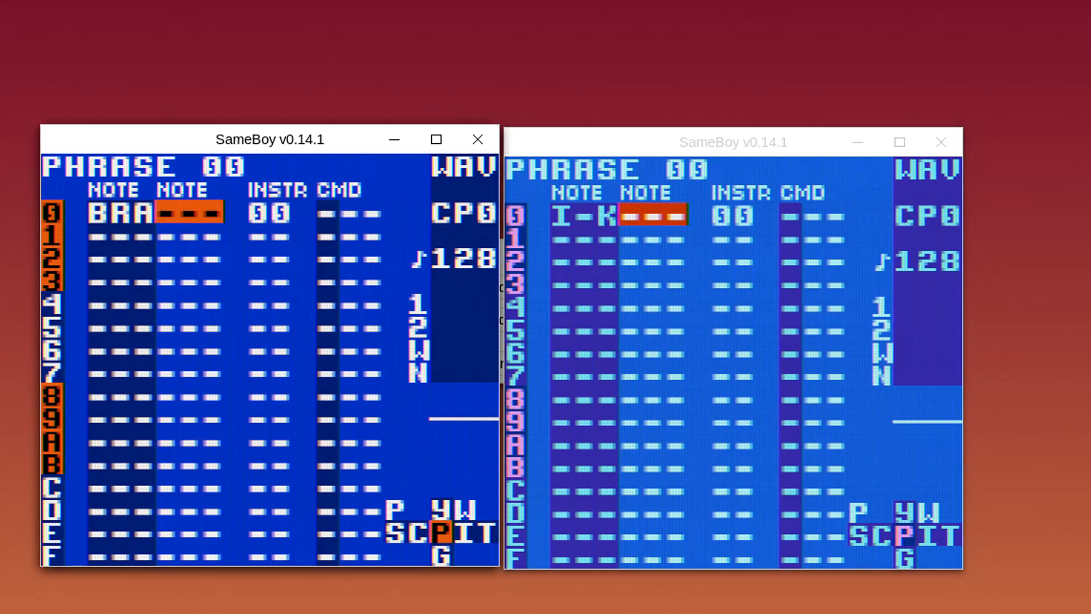
pyautogui.hotkey('alt', 'Tab')
pyautogui.press('Left')
pyautogui.hotkey('BackSpace', 'Right')
# Set both kit slots of instrument 00 to 17 DRUMS in both LSDj instances
pyautogui.press('Up')
pyautogui.hotkey('x', 'Right')
pyautogui.press('Down')
pyautogui.hotkey('x', 'Right')
pyautogui.hotkey('alt', 'Tab')
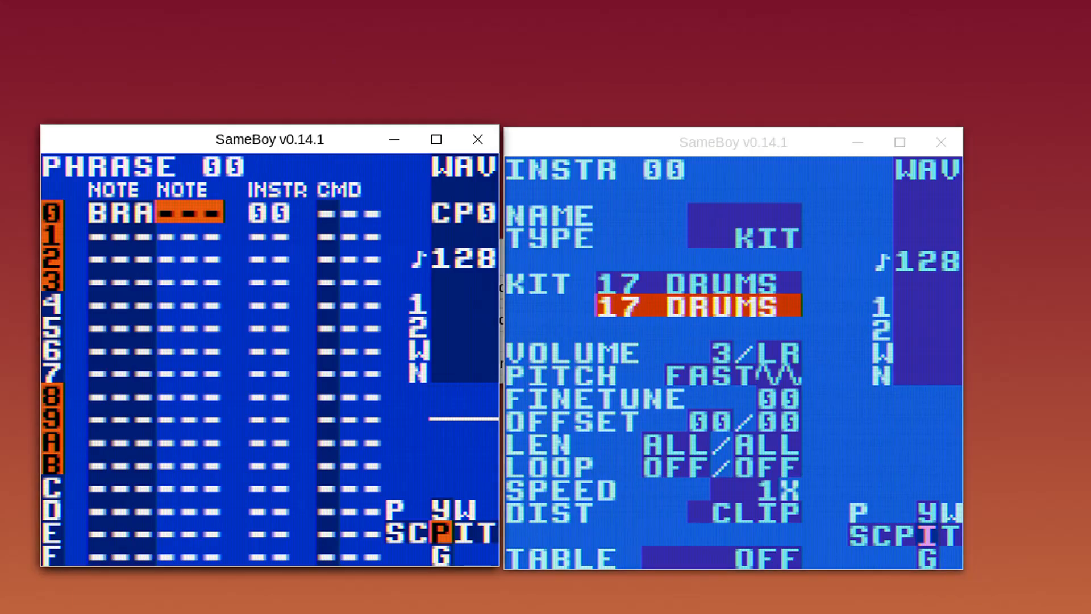
pyautogui.press('Left')
pyautogui.hotkey('BackSpace', 'Right')
pyautogui.press('Up')
pyautogui.hotkey('x', 'Right')
pyautogui.press('Down')
pyautogui.hotkey('x', 'Right')
pyautogui.hotkey('BackSpace', 'Left')
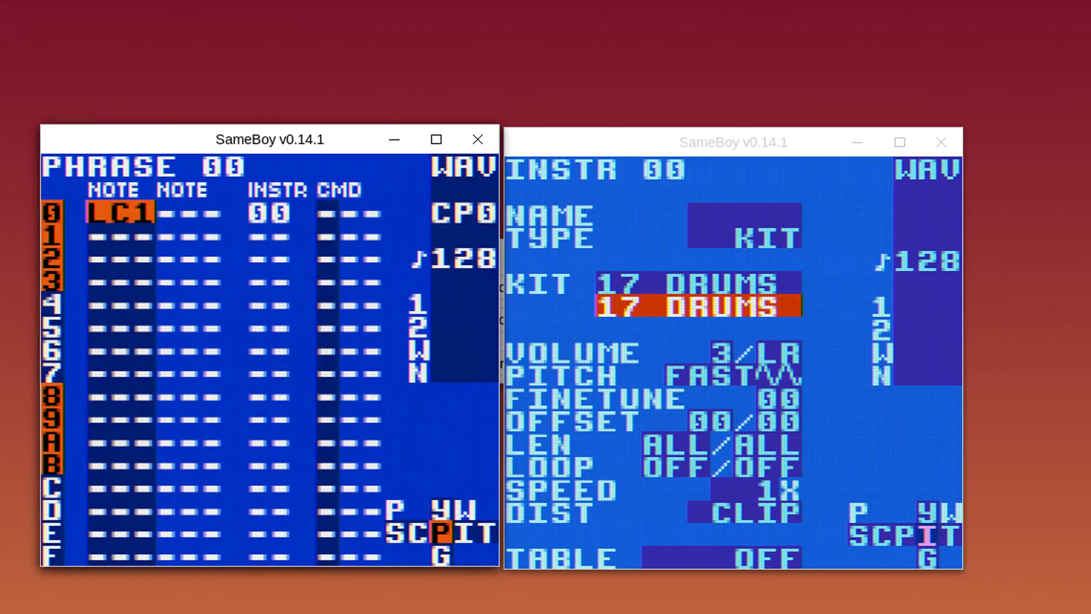
# Return the right instance to the phrase and play the LC1 note in both instances
pyautogui.hotkey('alt', 'Tab')
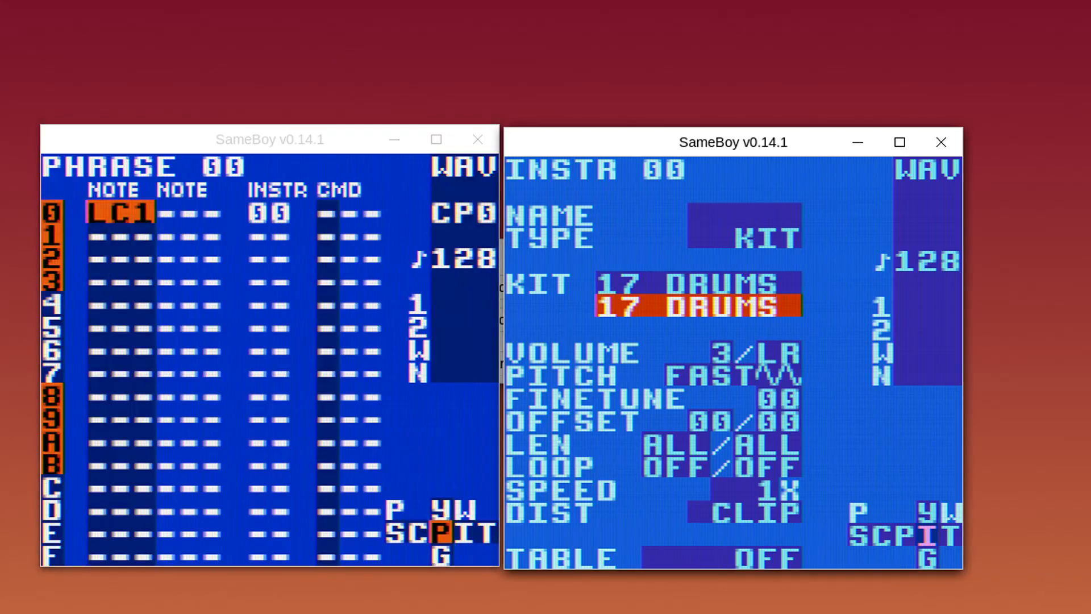
pyautogui.hotkey('BackSpace', 'Left')
pyautogui.hotkey('alt', 'Tab')
pyautogui.press('Return')
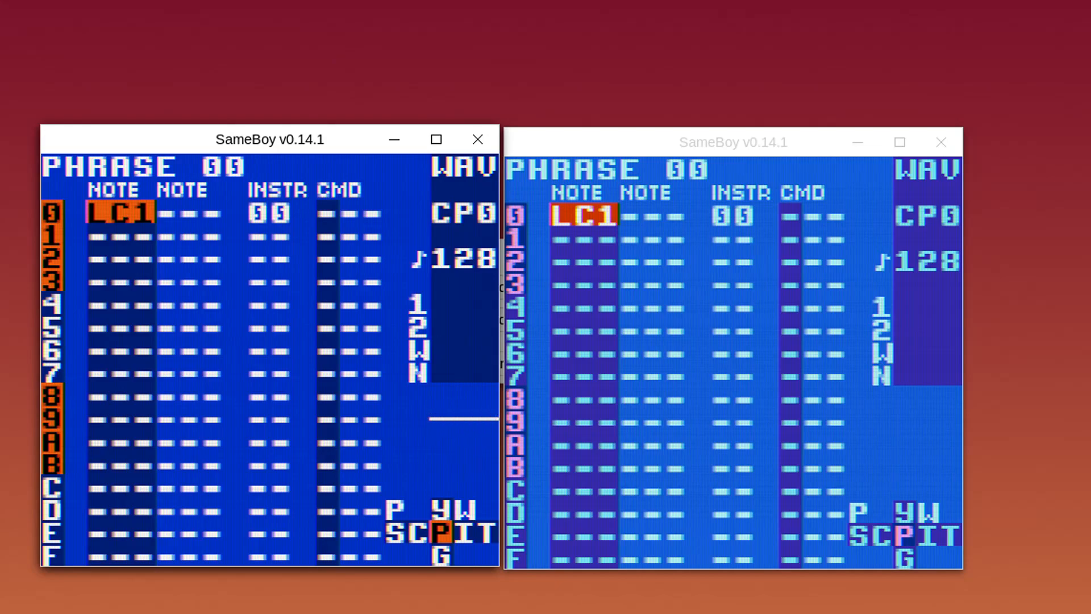
pyautogui.hotkey('alt', 'Tab')
pyautogui.press('Return')
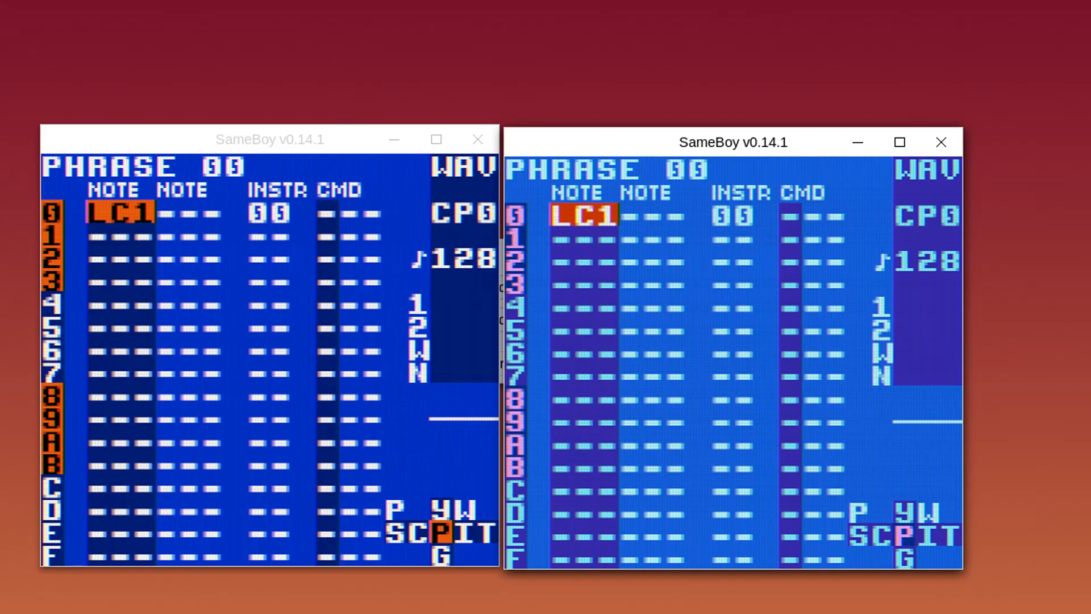
# Enter a second LC1 note in row 0's second column in both instances
pyautogui.press('Right')
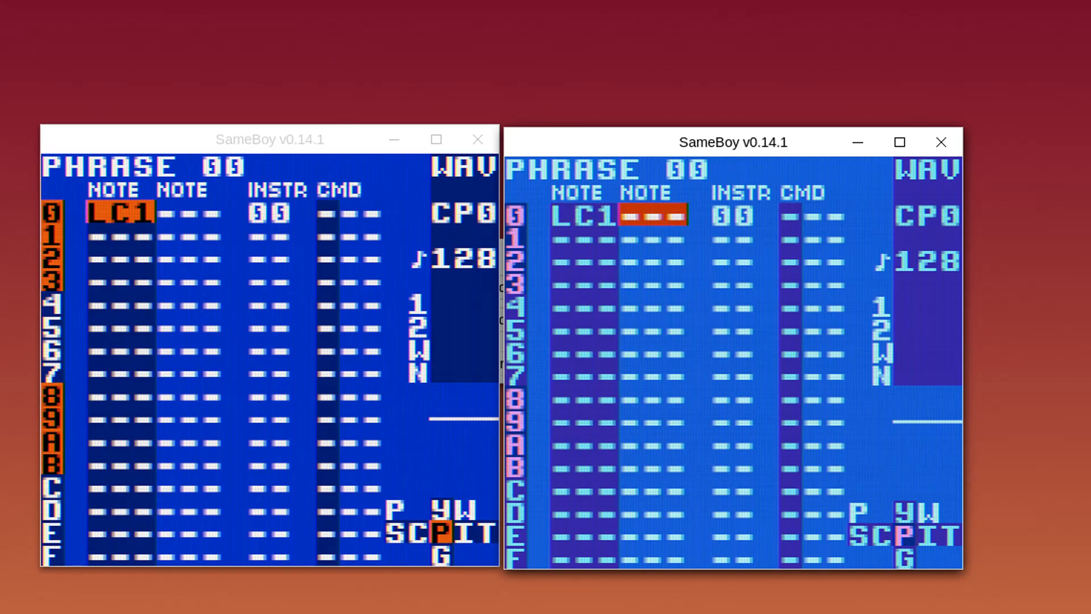
pyautogui.press('x')
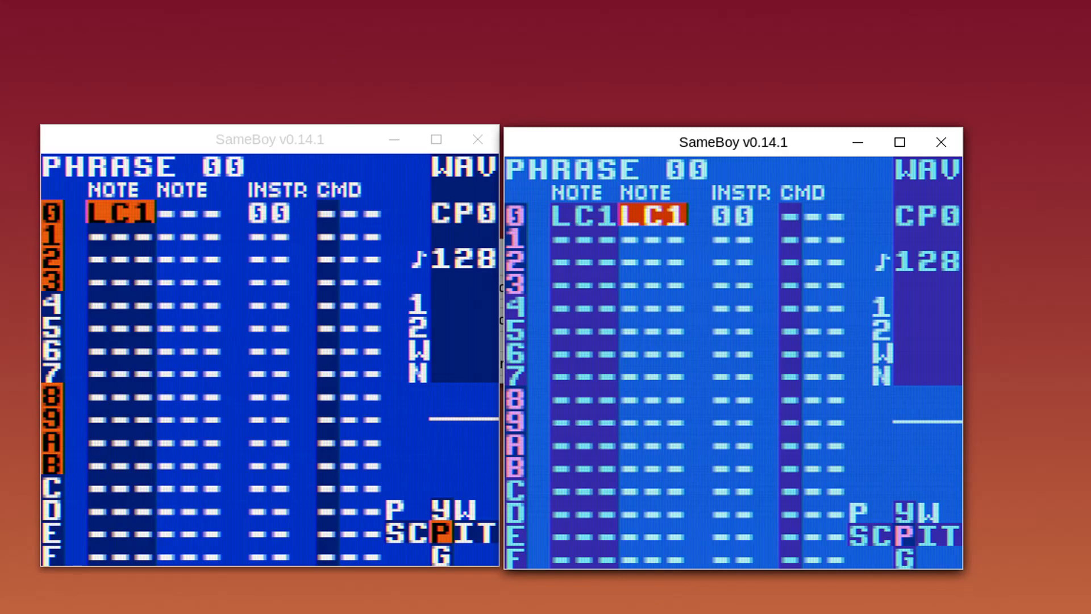
pyautogui.hotkey('alt', 'Tab')
pyautogui.press('Right')
pyautogui.press('x')
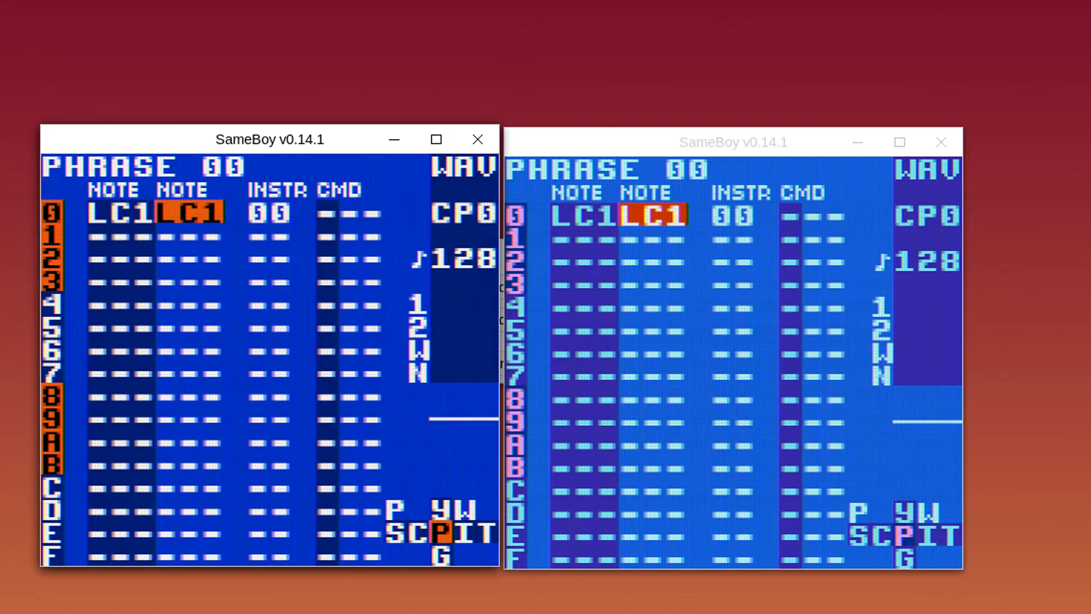
# Delete the second-column LC1 note from row 0 in both instances
pyautogui.hotkey('alt', 'Tab')
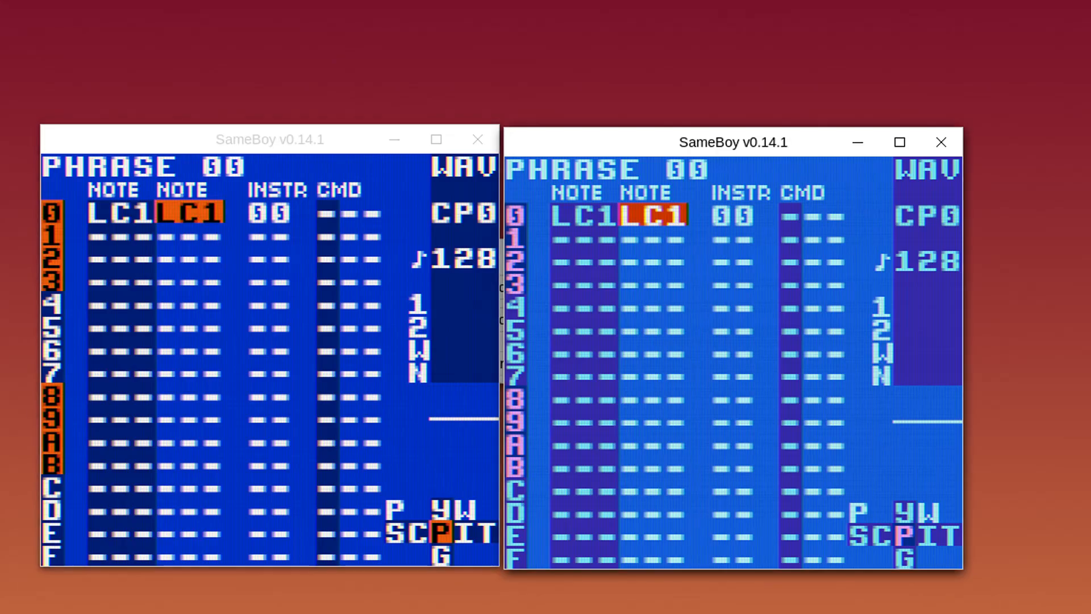
pyautogui.hotkey('z', 'x')
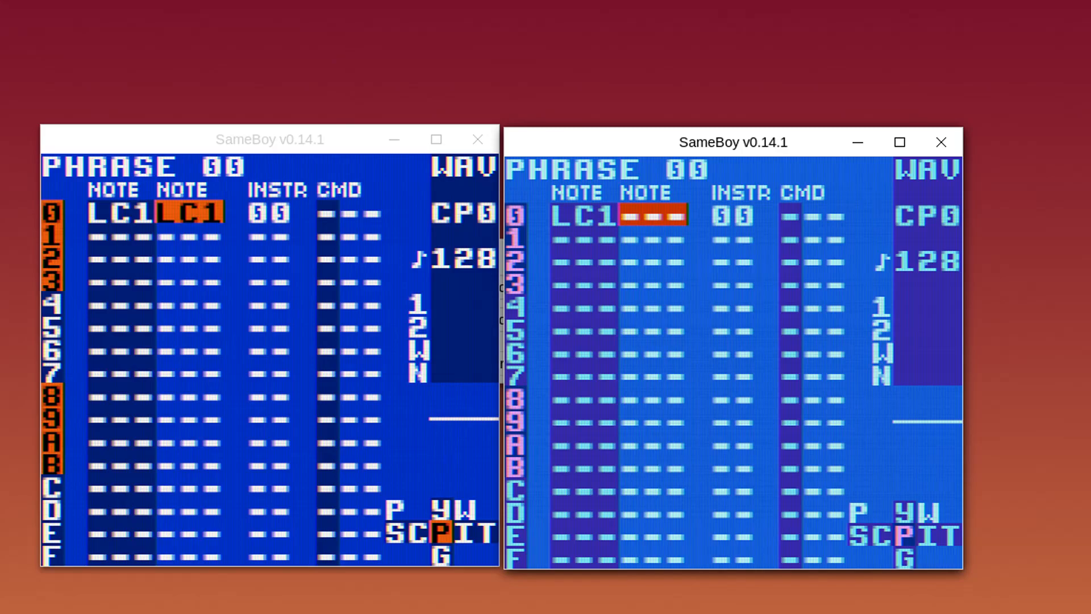
pyautogui.hotkey('alt', 'Tab')
pyautogui.hotkey('z', 'x')
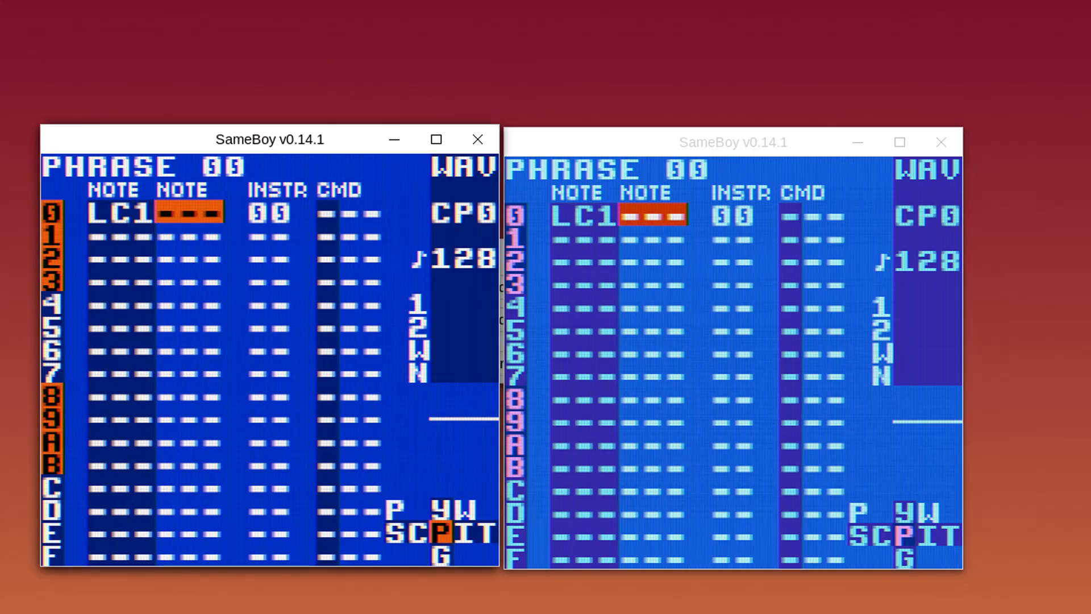
# In the right LSDj, set both kits of instrument 00 to 18 CHORD
pyautogui.hotkey('alt', 'Tab')
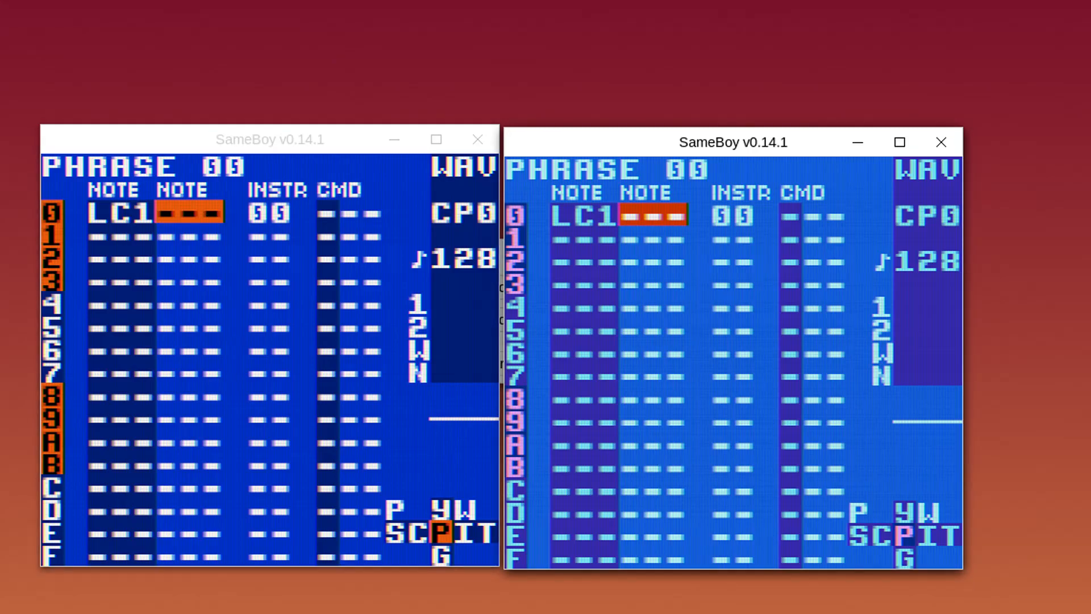
pyautogui.press('Left')
pyautogui.hotkey('shift', 'Right')
pyautogui.press('Up')
pyautogui.hotkey('x', 'Right')
pyautogui.press('Down')
pyautogui.hotkey('x', 'Right')
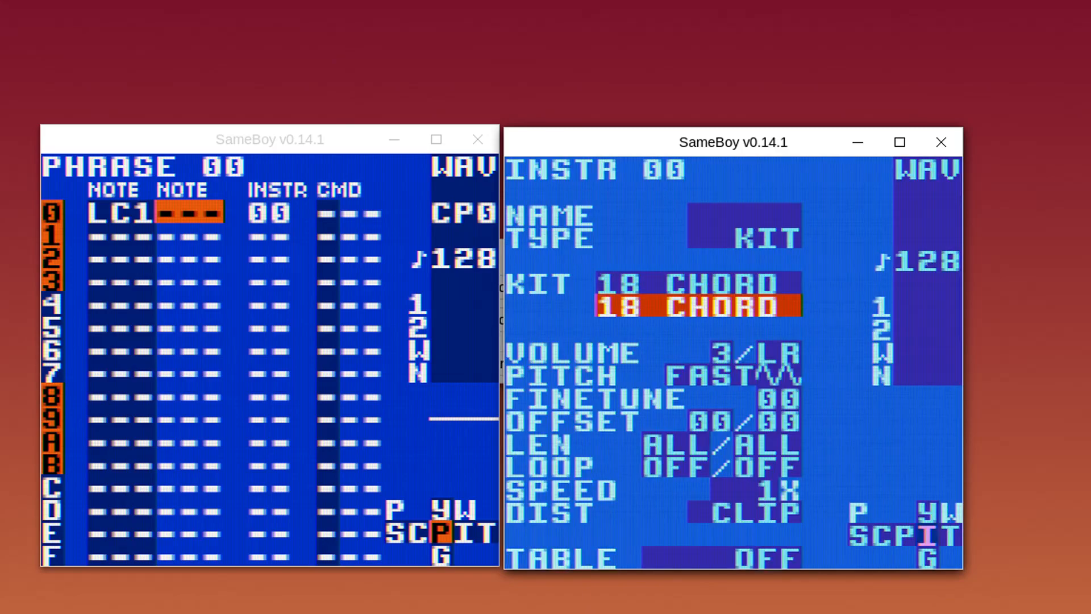
# In the left LSDj, set both kits to 18 CHORD and return to phrase 00
pyautogui.hotkey('alt', 'Tab')
pyautogui.press('Left')
pyautogui.hotkey('shift', 'Right')
pyautogui.press('Up')
pyautogui.hotkey('x', 'Right')
pyautogui.press('Down')
pyautogui.hotkey('x', 'Right')
pyautogui.hotkey('shift', 'Left')
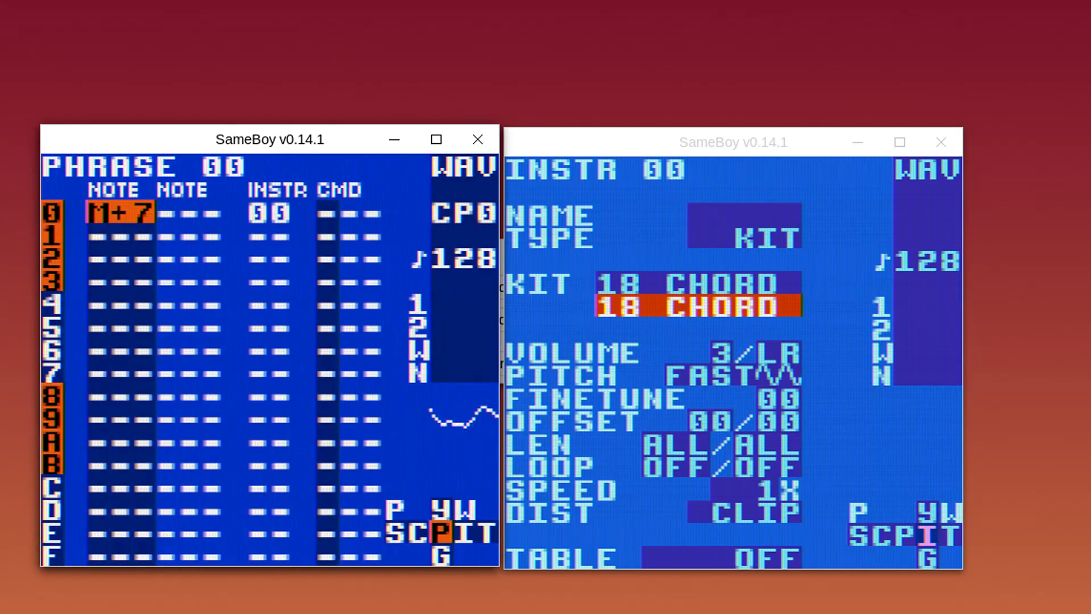
# Return the right instance to phrase 00 and preview the M+7 note in both instances
pyautogui.click(898, 228)
pyautogui.hotkey('shift', 'Left')
pyautogui.press('x')
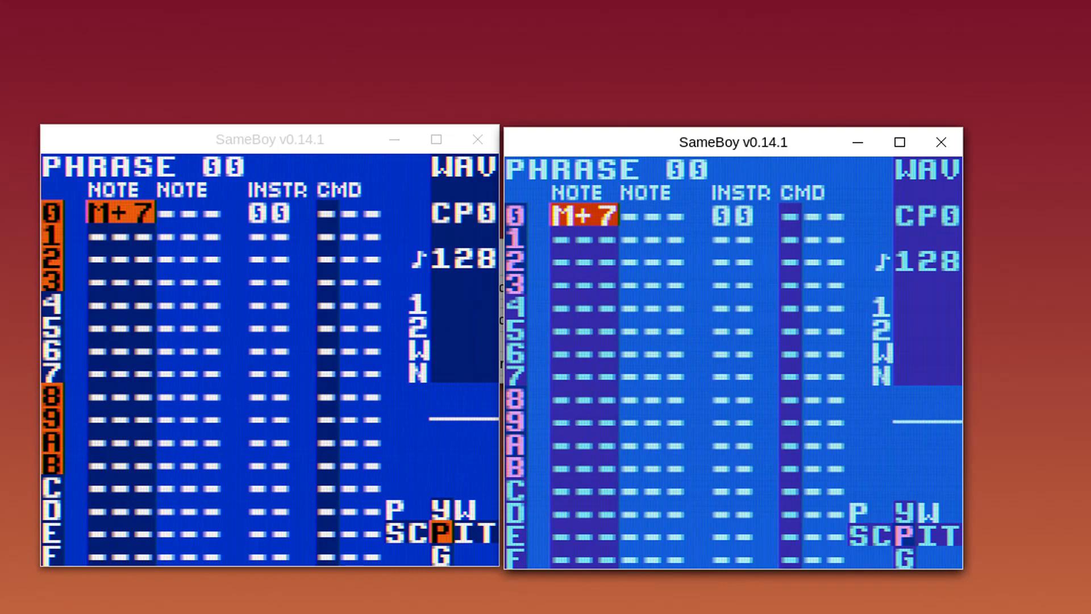
pyautogui.hotkey('alt', 'Tab')
pyautogui.press('x')
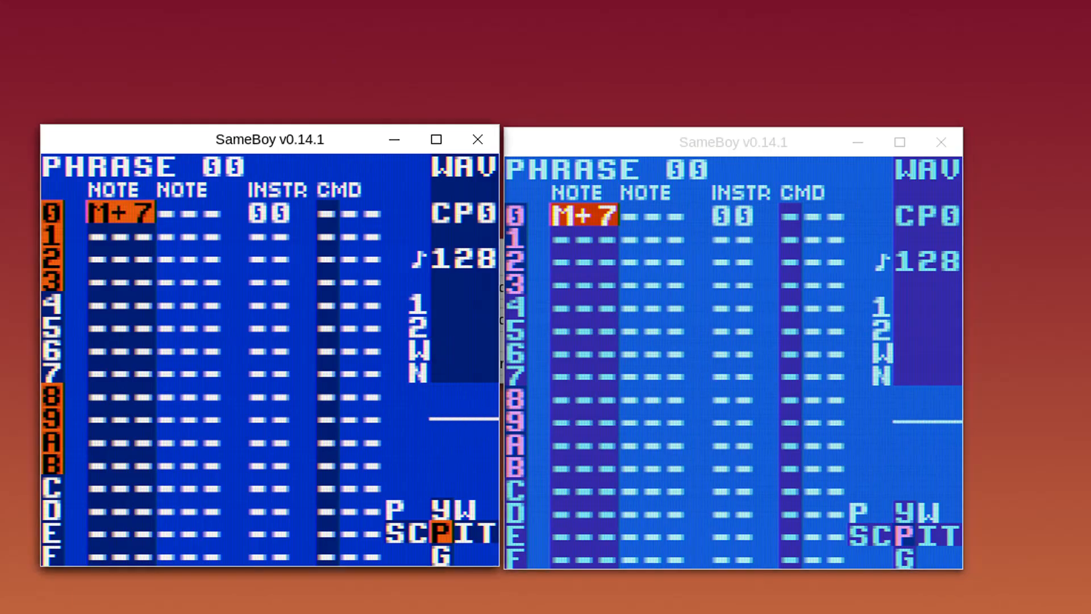
pyautogui.hotkey('alt', 'Tab')
pyautogui.press('x')
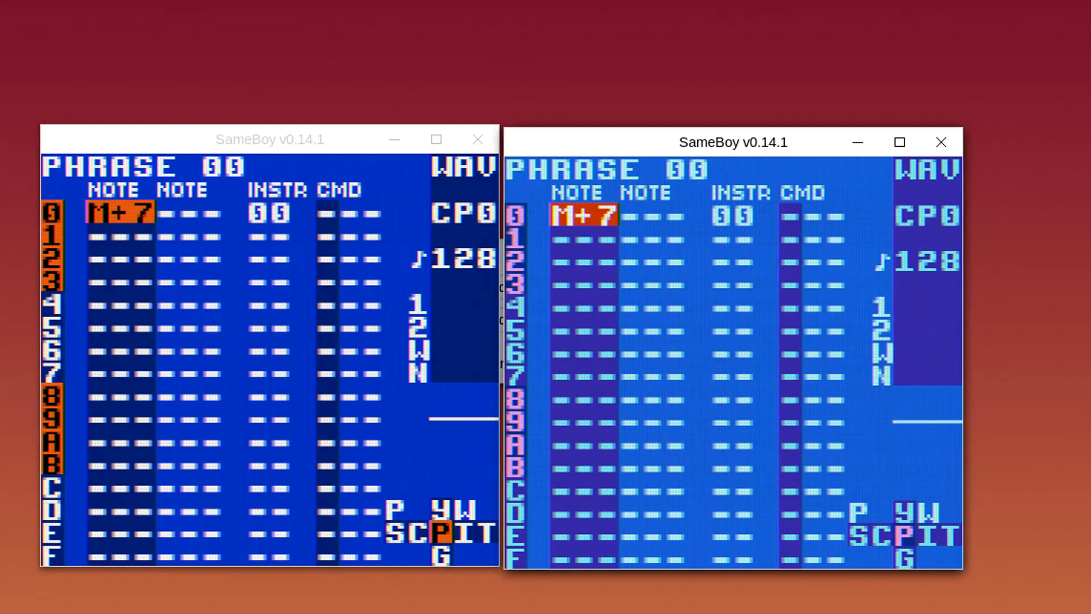
pyautogui.hotkey('alt', 'Tab')
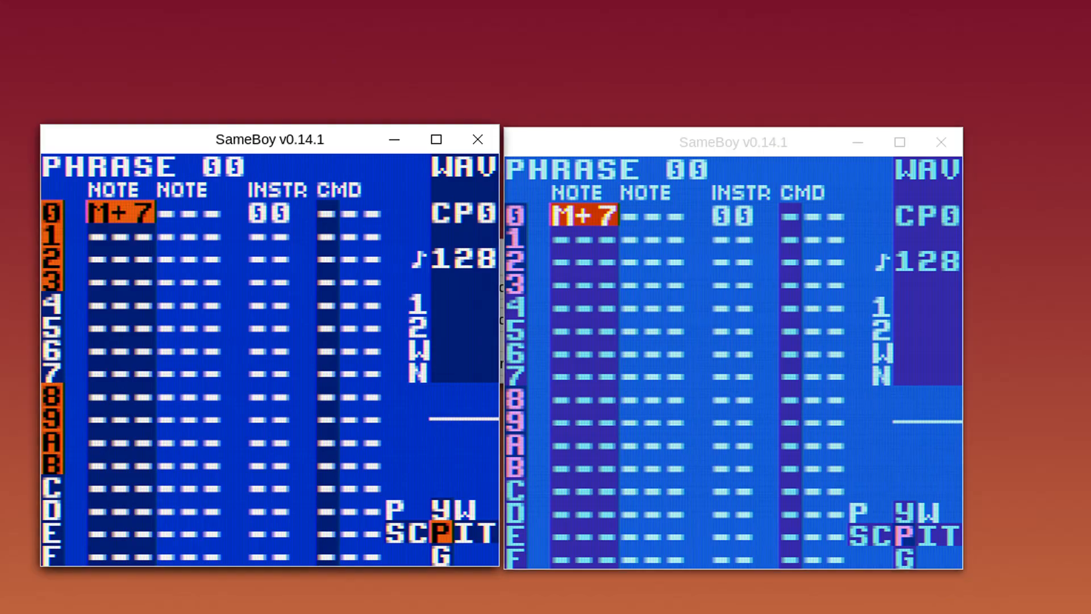
# Enter M+7 in the second note column of row 0 in both instances
pyautogui.press('Right')
pyautogui.press('x')
pyautogui.hotkey('alt', 'Tab')
pyautogui.press('x')
pyautogui.press('Right')
pyautogui.press('x')
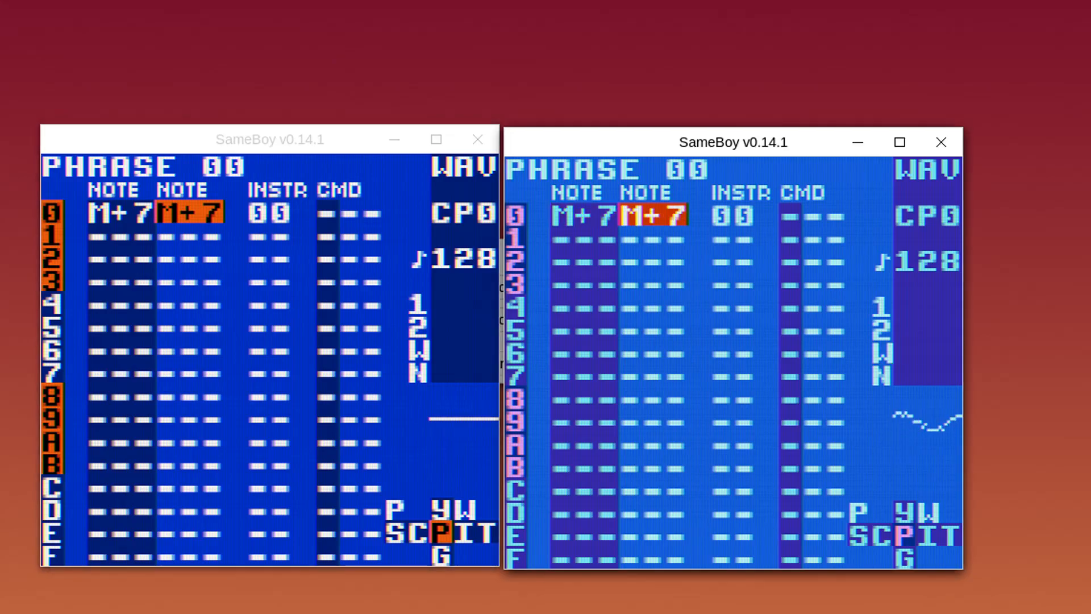
# Delete the second-column M+7 notes and preview the remaining M+7 in each instance
pyautogui.hotkey('z', 'x')
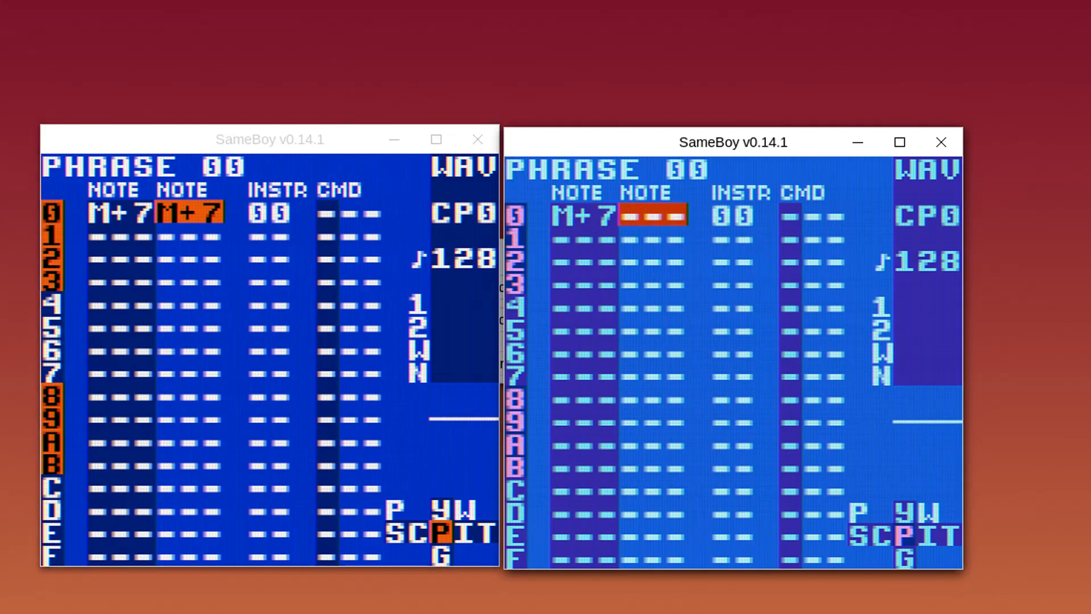
pyautogui.hotkey('alt', 'Tab')
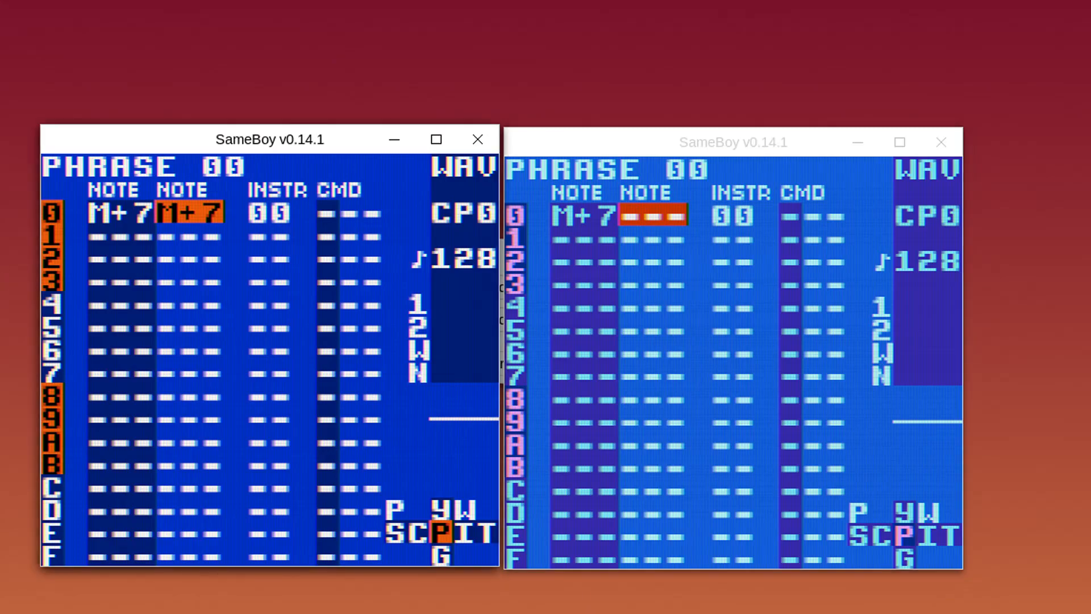
pyautogui.hotkey('z', 'x')
pyautogui.click(847, 193)
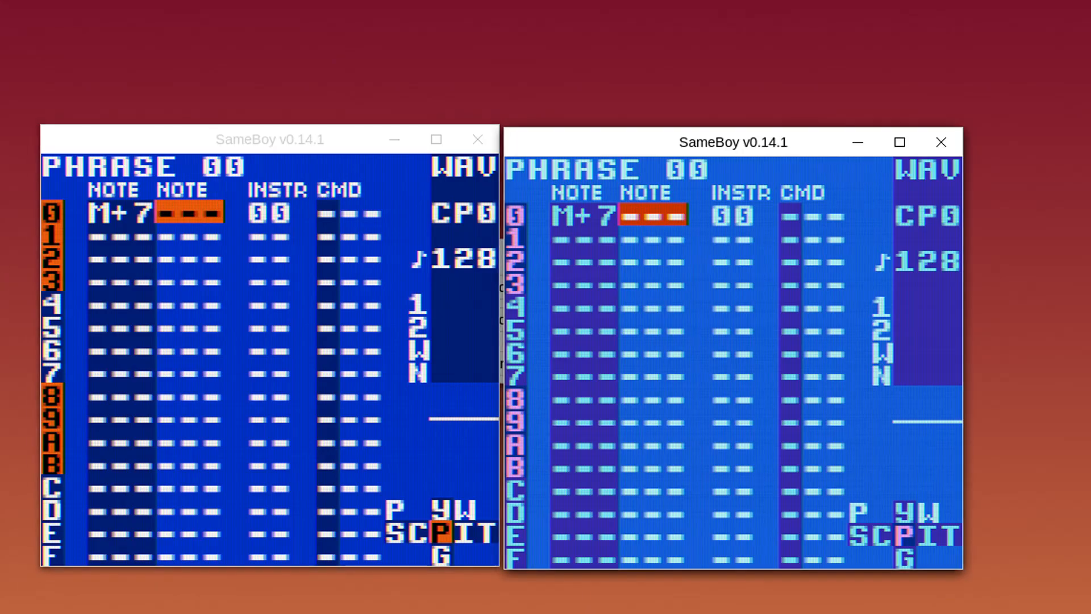
pyautogui.hotkey('alt', 'Tab')
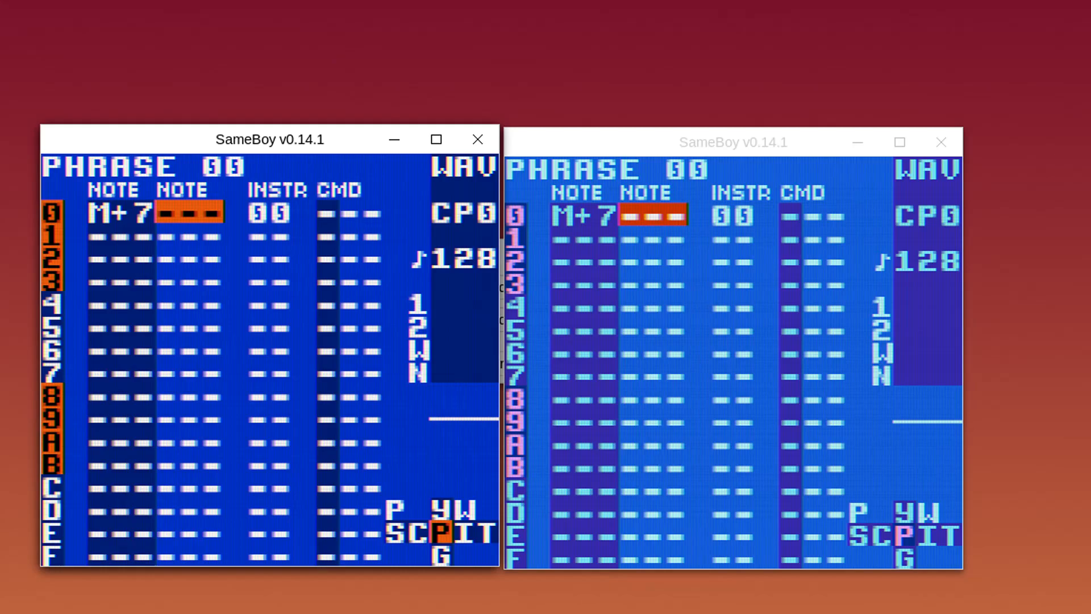
pyautogui.press('Left')
pyautogui.press('x')
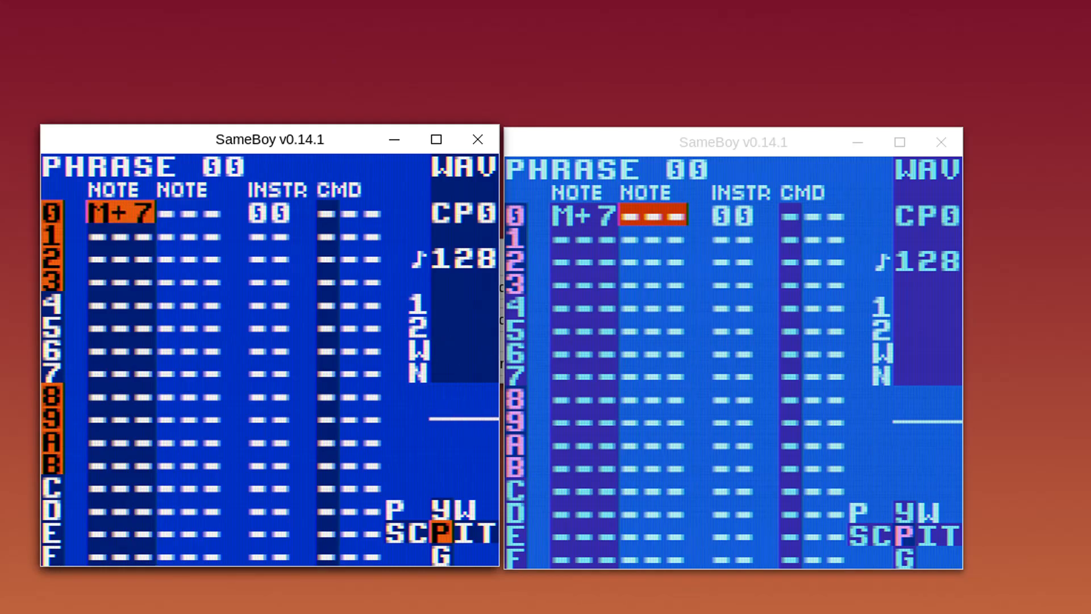
pyautogui.hotkey('alt', 'Tab')
pyautogui.press('Left')
pyautogui.press('x')
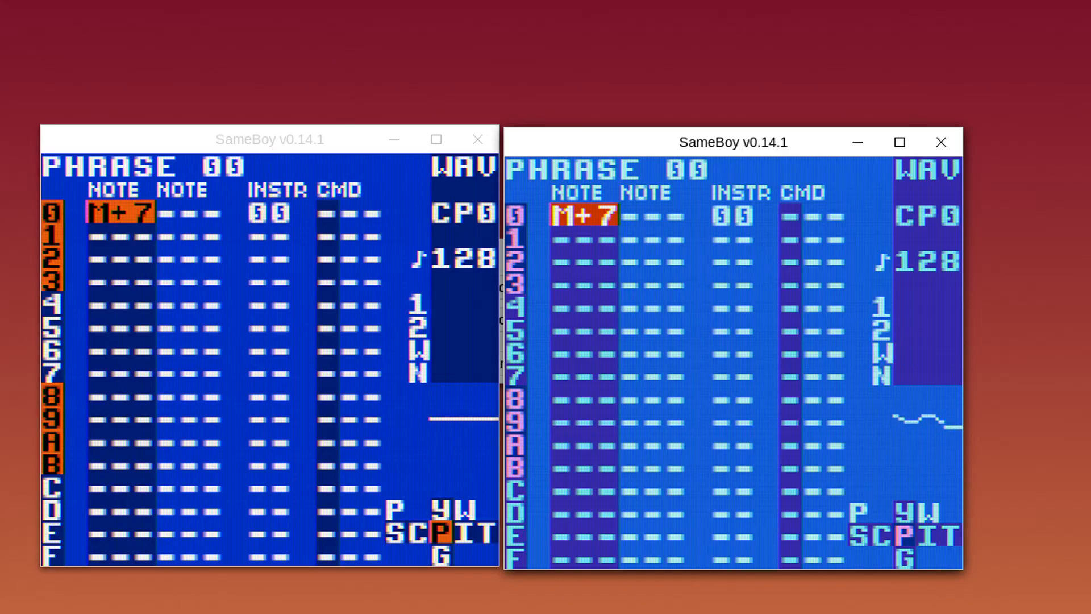
# In the right LSDj, set both kits of instrument 00 to 19, turning the note into ORC
pyautogui.hotkey('BackSpace', 'Right')
pyautogui.press('Up')
pyautogui.hotkey('x', 'Right')
pyautogui.press('Down')
pyautogui.hotkey('x', 'Right')
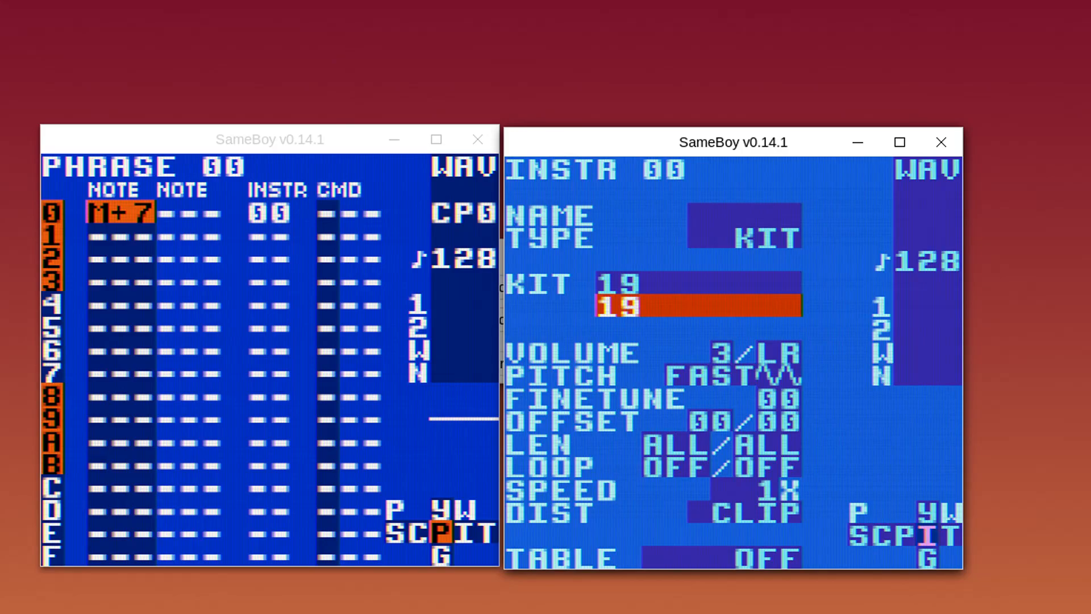
pyautogui.hotkey('BackSpace', 'Left')
# In the left LSDj, set both kits to 19 and return to phrase 00
pyautogui.hotkey('alt', 'Tab')
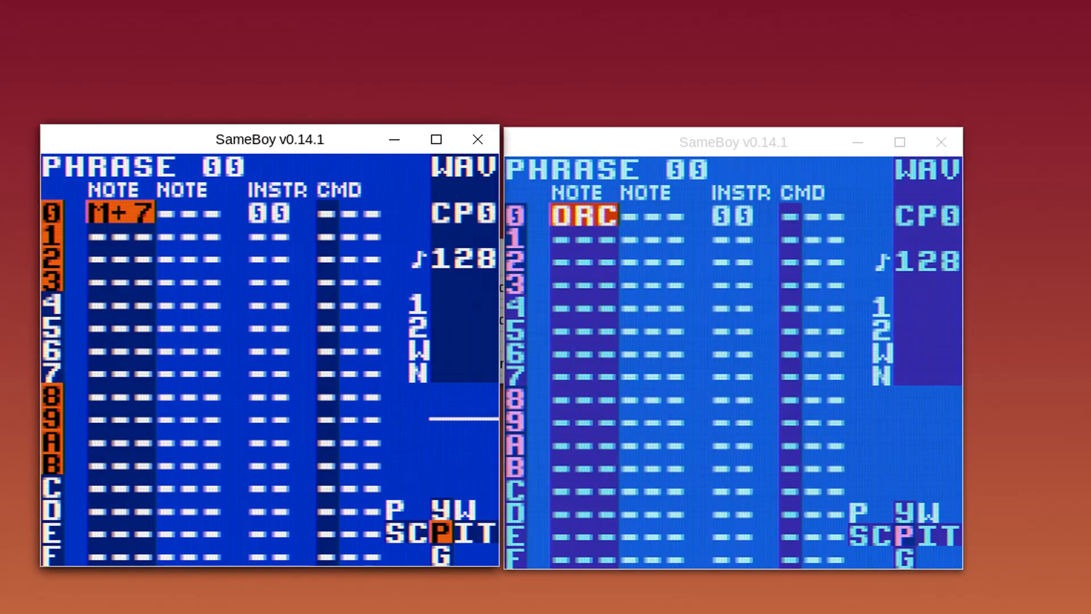
pyautogui.hotkey('BackSpace', 'Right')
pyautogui.press('Up')
pyautogui.hotkey('x', 'Right')
pyautogui.press('Down')
pyautogui.hotkey('x', 'Right')
pyautogui.hotkey('BackSpace', 'Left')
# Preview the ORC note repeatedly in both instances
pyautogui.press('x')
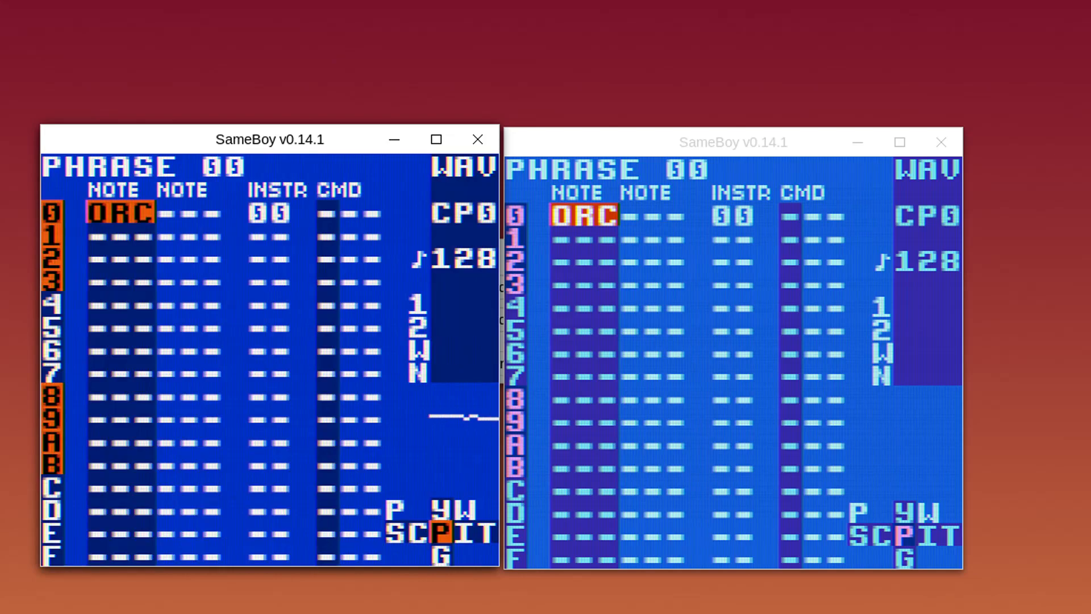
pyautogui.hotkey('alt', 'Tab')
pyautogui.press('x')
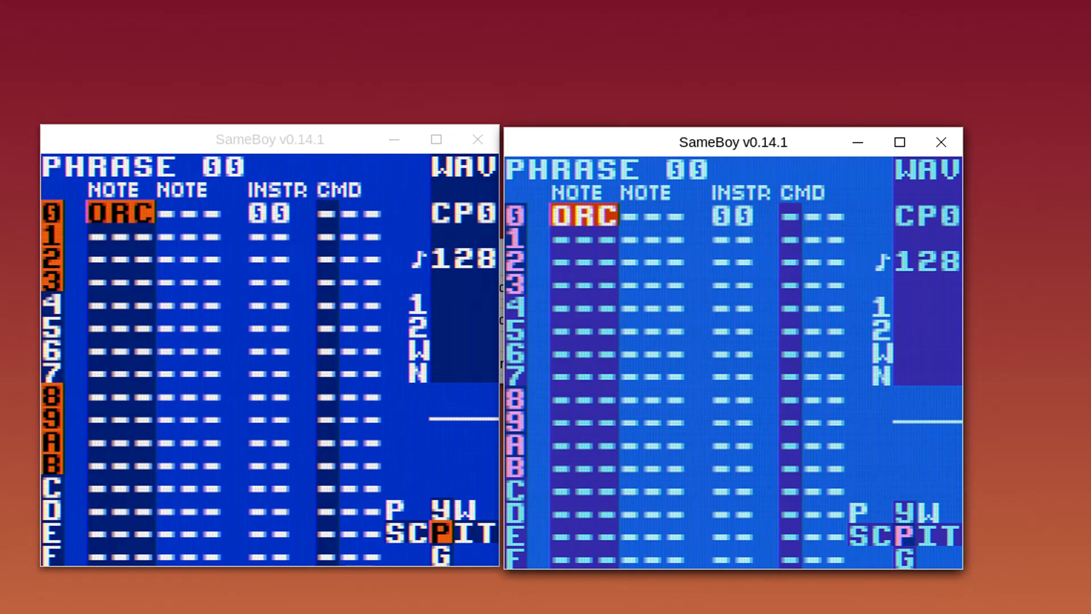
pyautogui.hotkey('alt', 'Tab')
pyautogui.press('x')
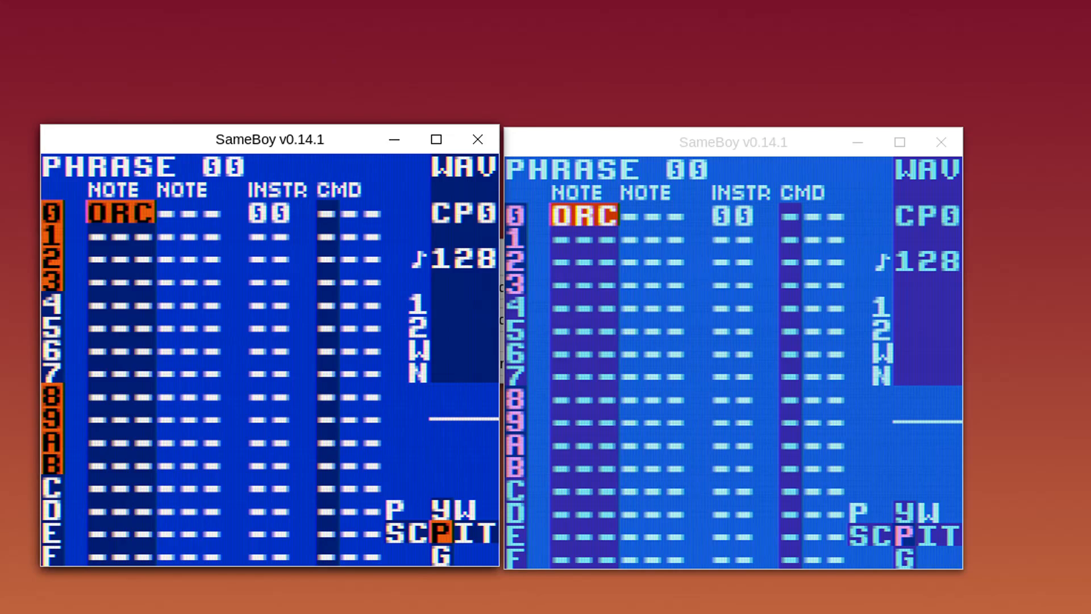
pyautogui.hotkey('alt', 'Tab')
pyautogui.press('x')
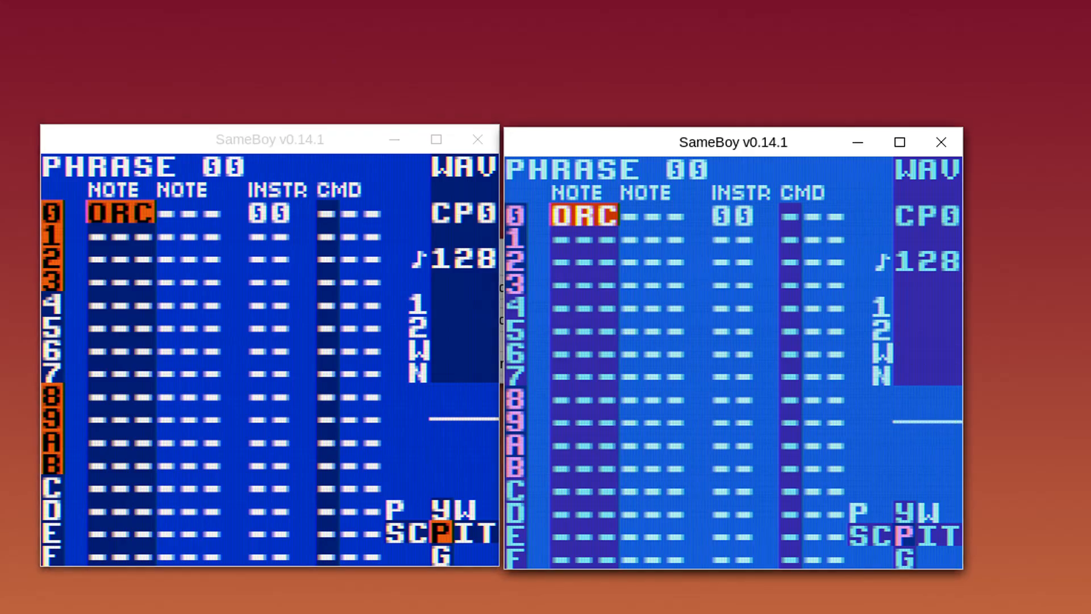
pyautogui.hotkey('alt', 'Tab')
# Enter ORC in the second note column of row 0 in both instances and preview it
pyautogui.press('Right')
pyautogui.press('x')
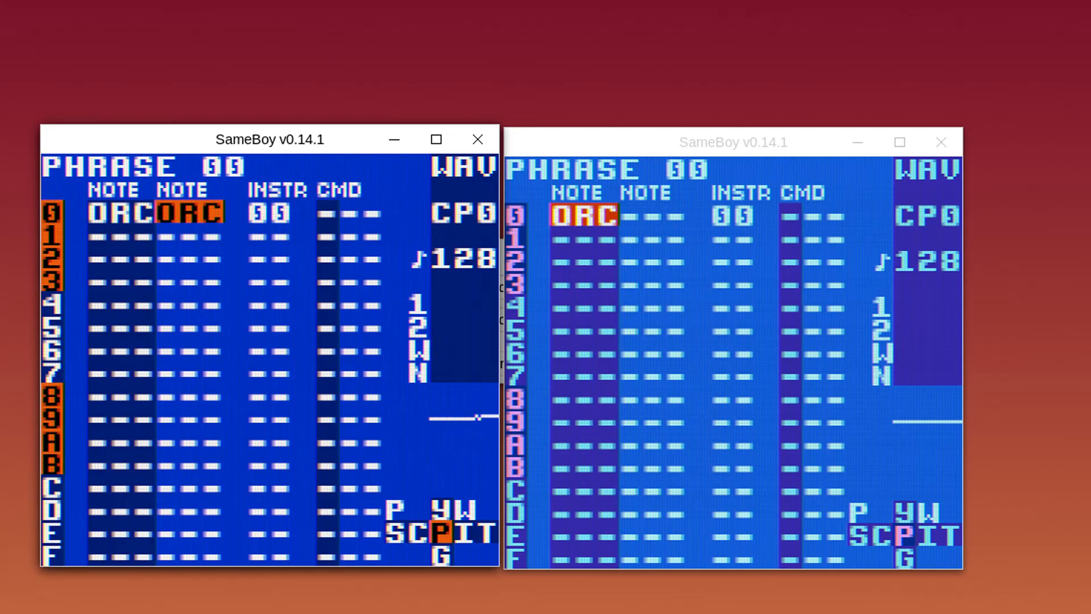
pyautogui.press('x')
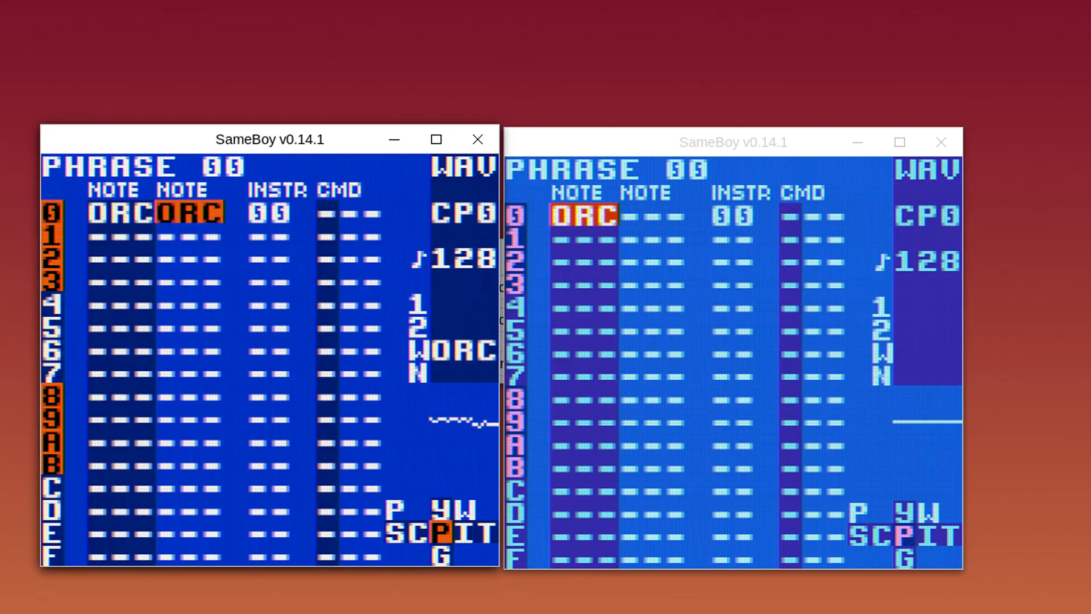
pyautogui.hotkey('alt', 'Tab')
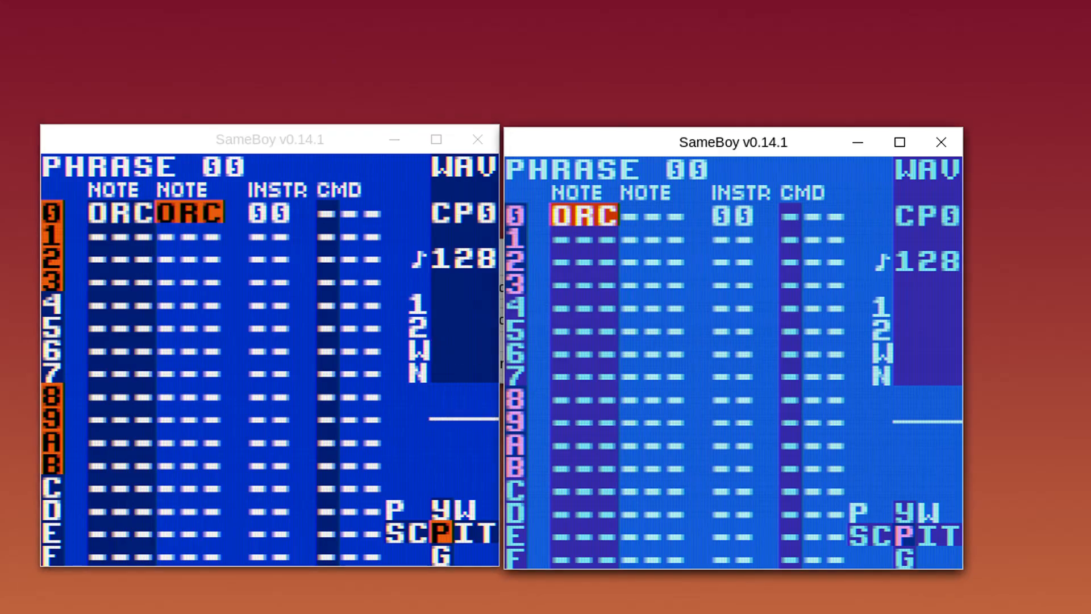
pyautogui.press('Right')
pyautogui.press('x')
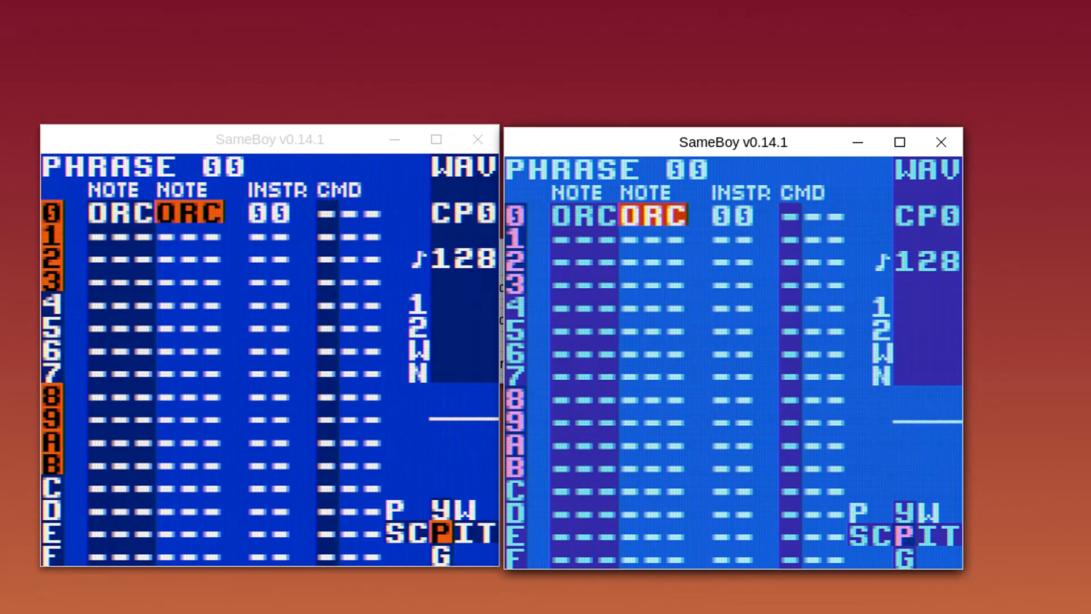
pyautogui.press('x')
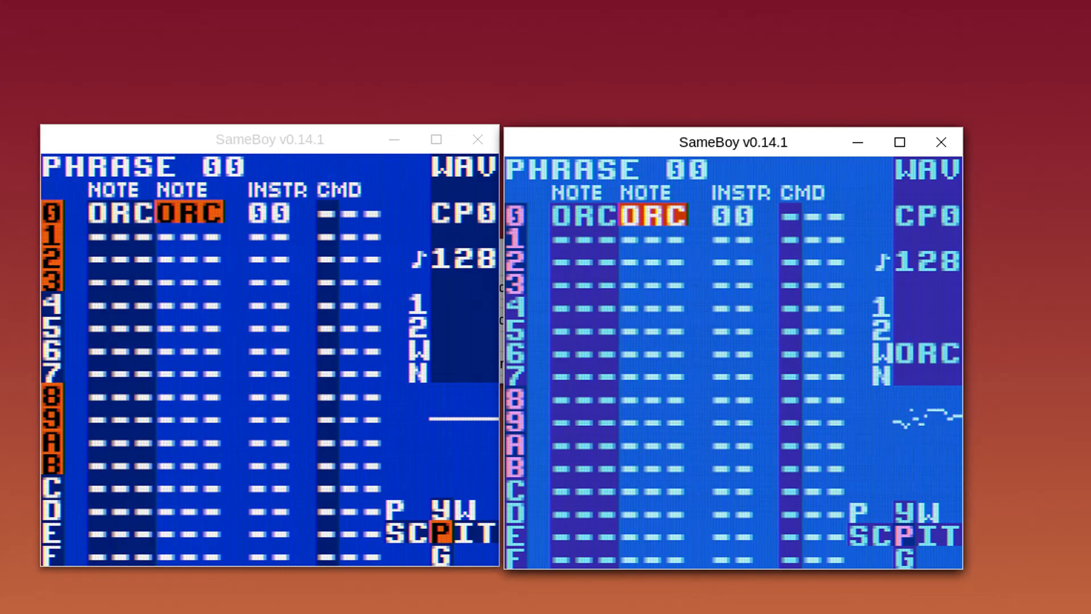